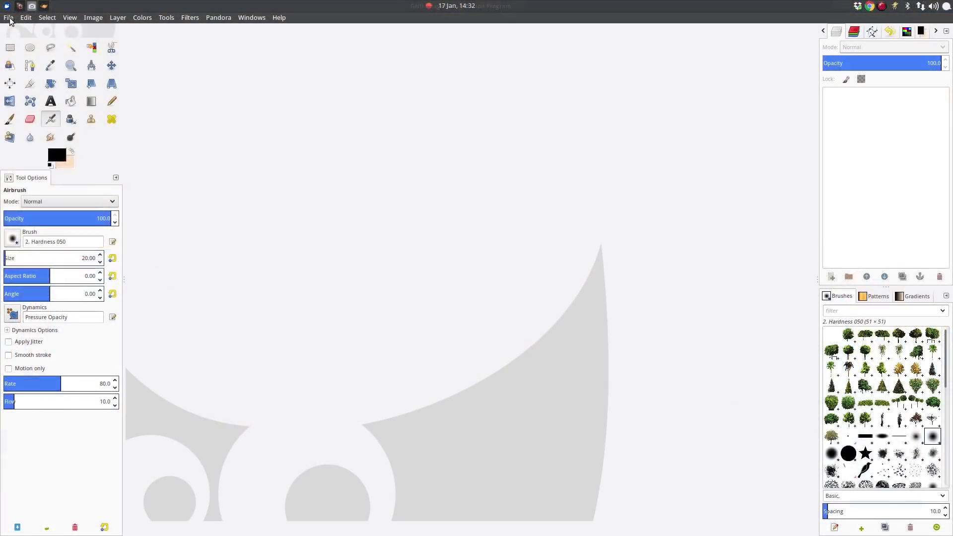
# Create a new 1920×1080 image at 300 ppi resolution, filled with a pale peach background colour
pyautogui.click(9, 17)
pyautogui.click(12, 30)
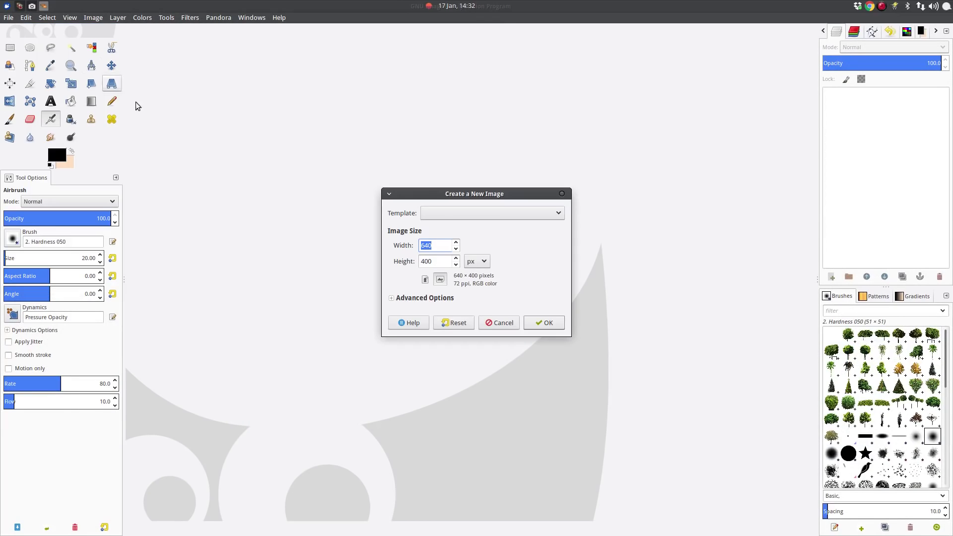
pyautogui.write('1920')
pyautogui.press('Tab')
pyautogui.write('10')
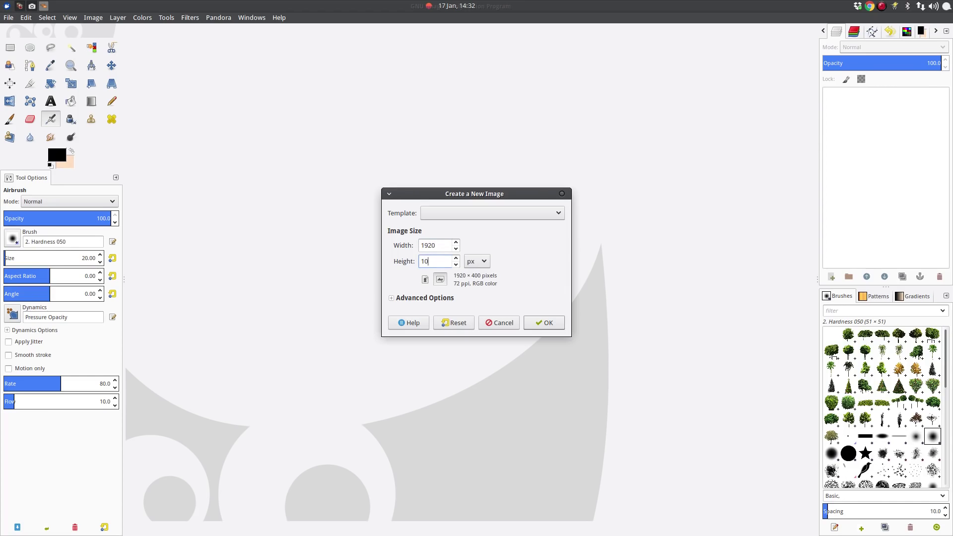
pyautogui.write('80')
pyautogui.click(392, 298)
pyautogui.click(455, 313)
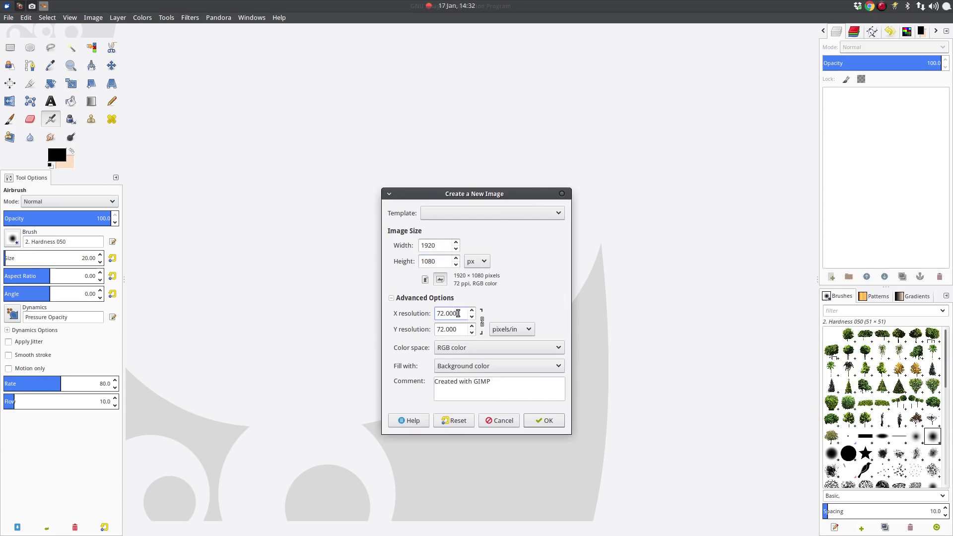
pyautogui.write('300')
pyautogui.press('Tab')
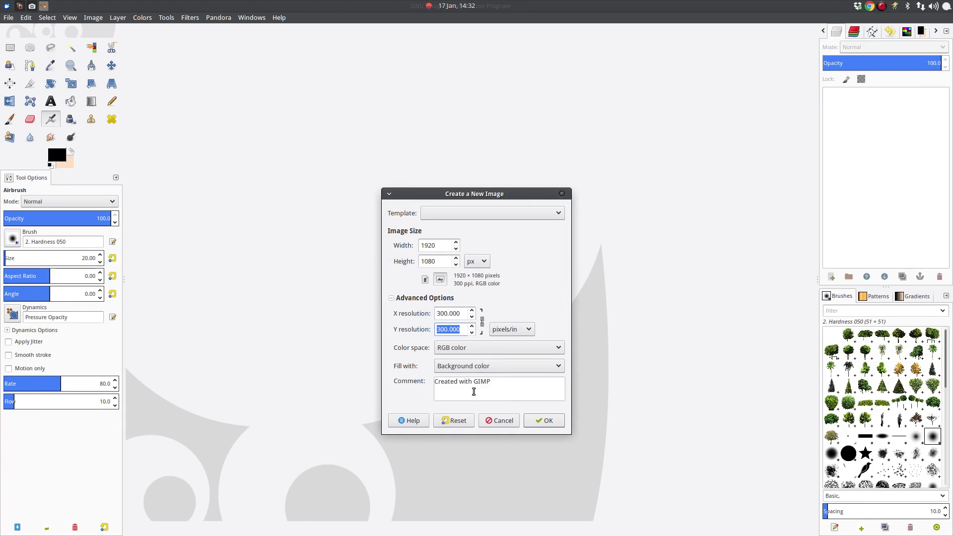
pyautogui.click(68, 165)
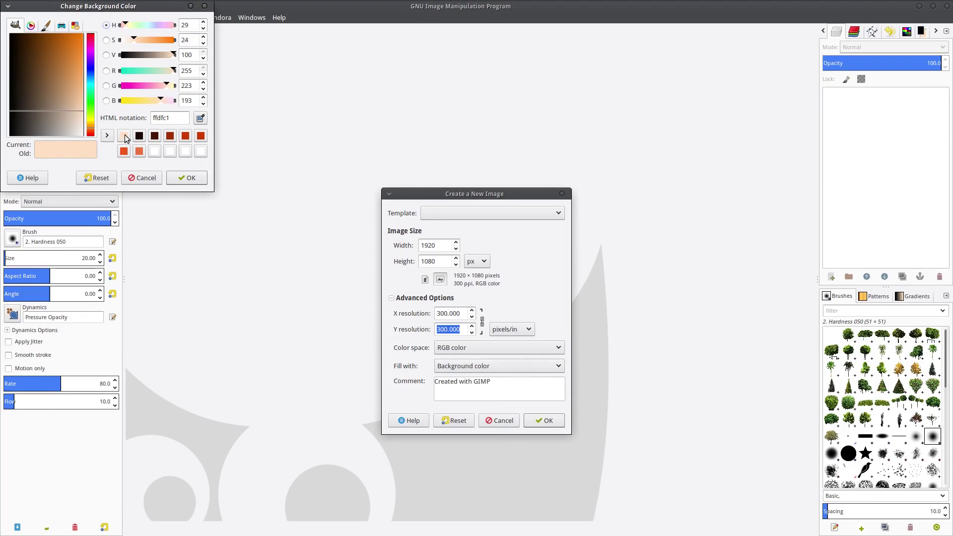
pyautogui.click(180, 181)
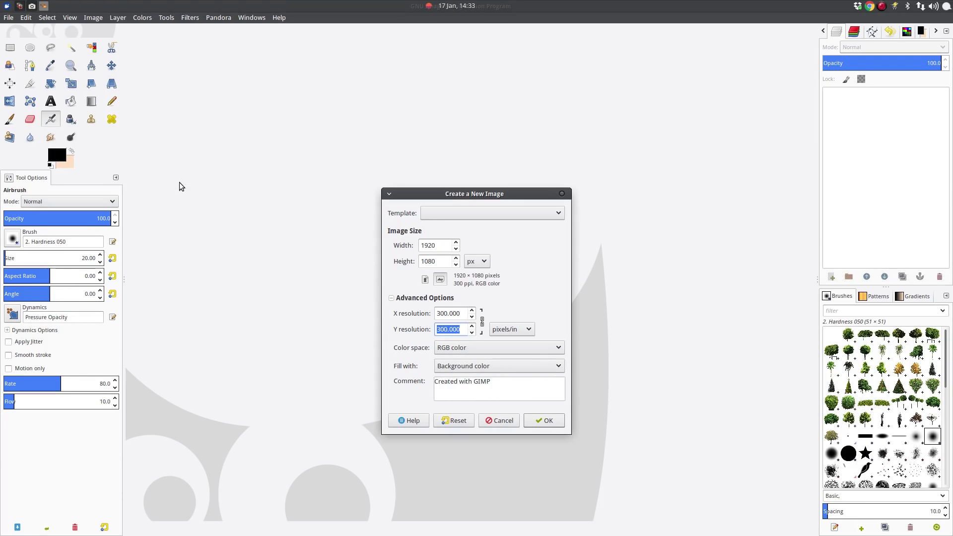
pyautogui.click(543, 423)
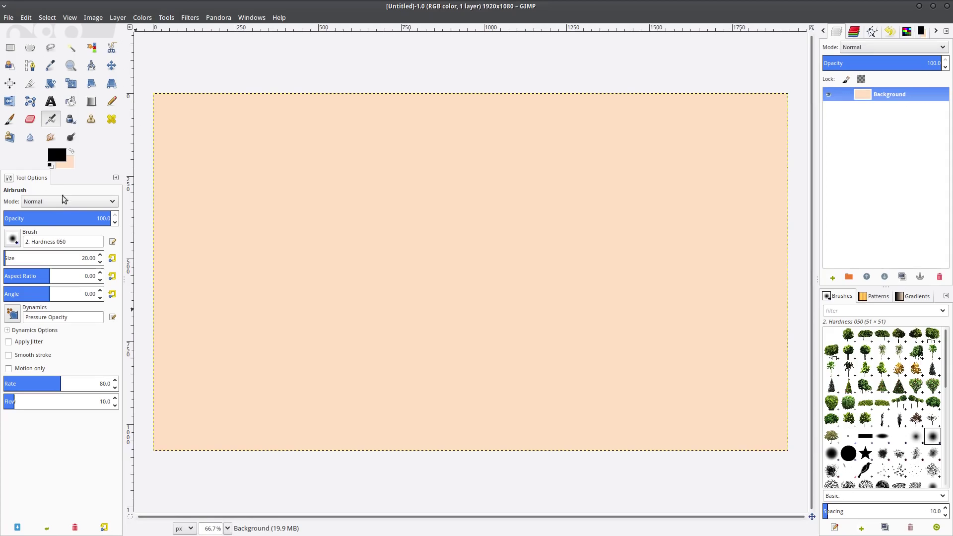
# Set the foreground colour to very dark brown (1f0901)
pyautogui.click(53, 156)
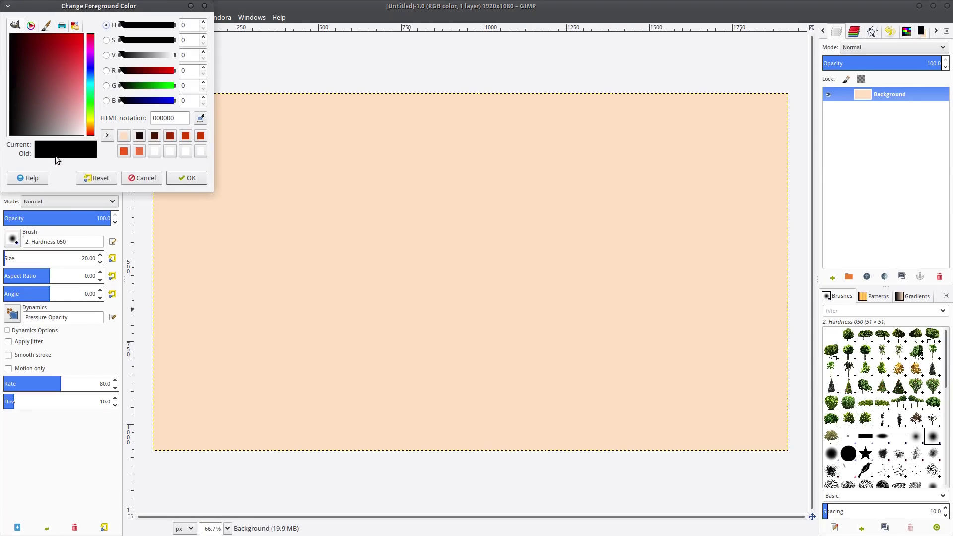
pyautogui.click(139, 138)
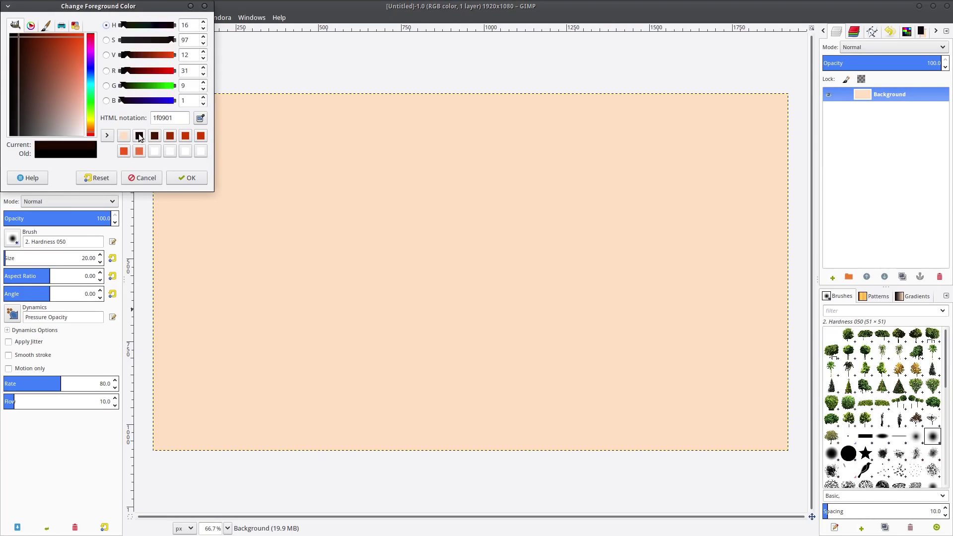
pyautogui.click(180, 180)
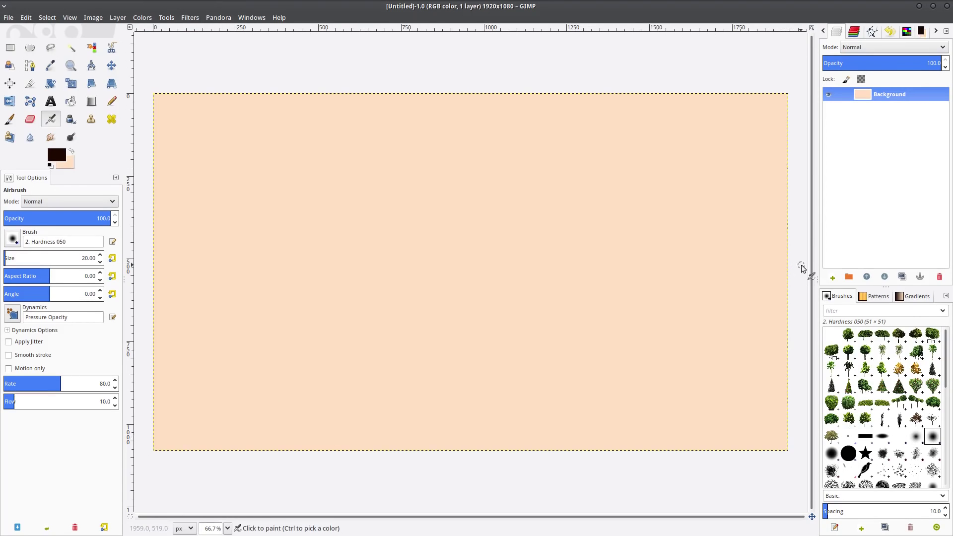
# Add a new transparent layer named Layer1 above the background
pyautogui.rightClick(877, 132)
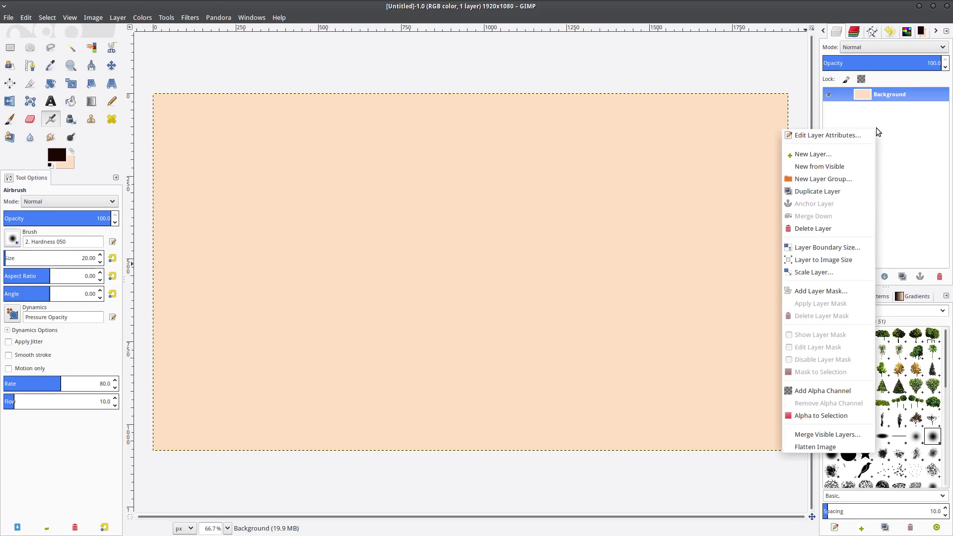
pyautogui.click(802, 155)
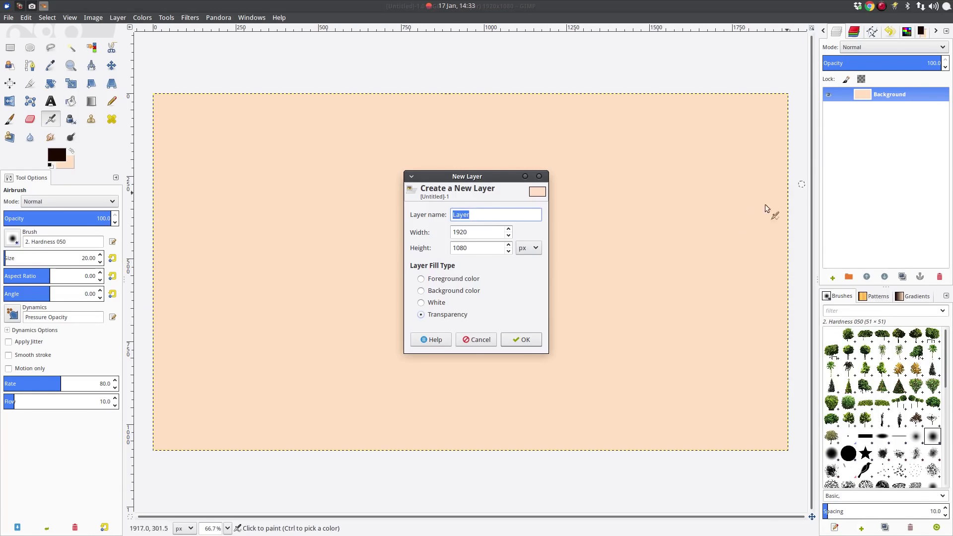
pyautogui.click(492, 215)
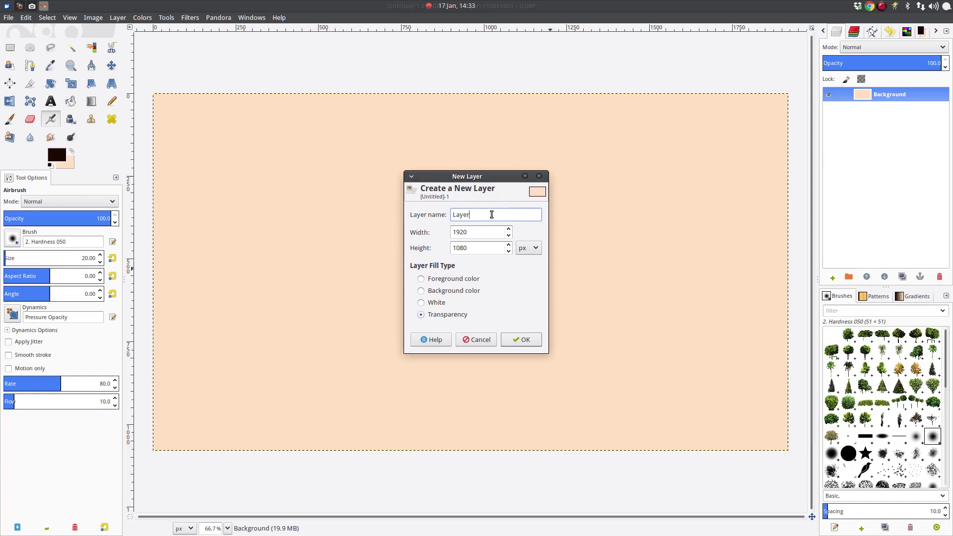
pyautogui.write('1')
pyautogui.click(518, 340)
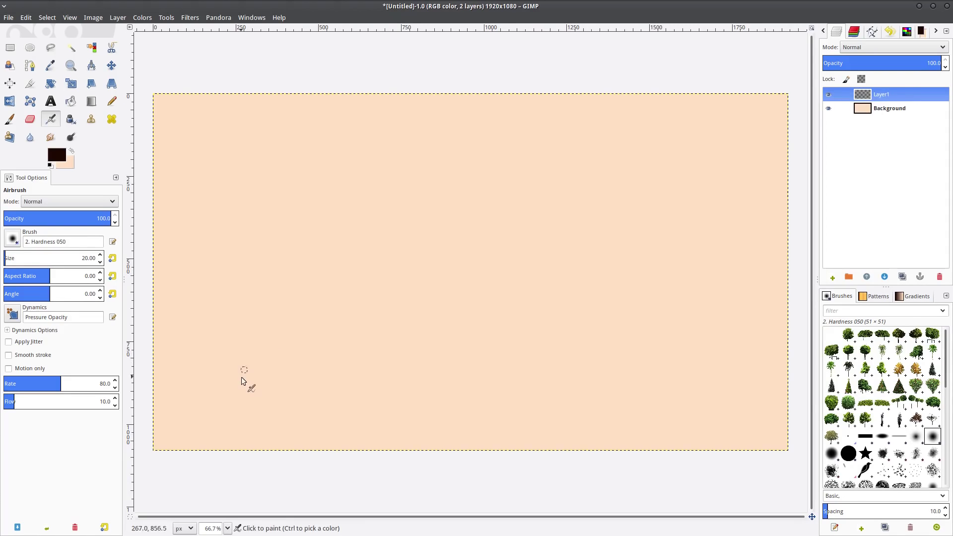
pyautogui.click(50, 48)
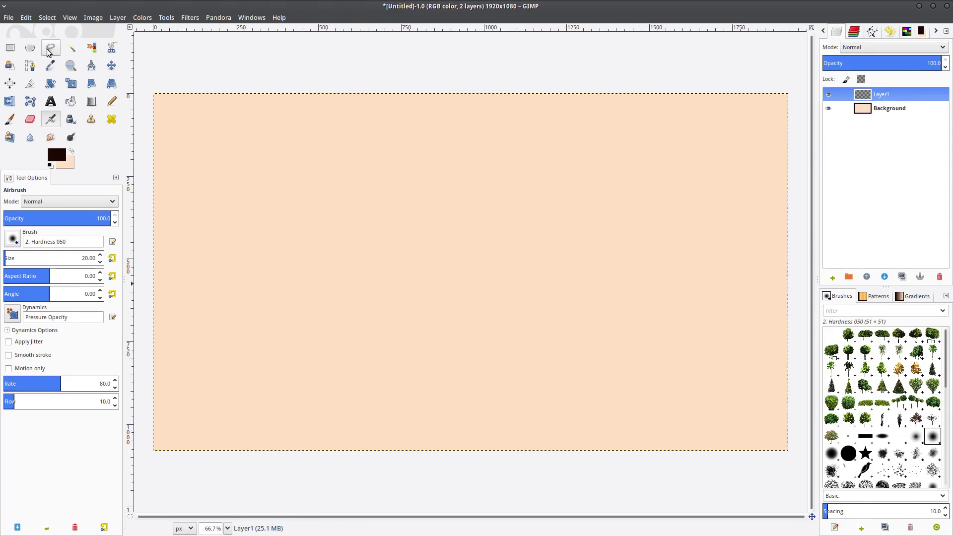
# Outline a jagged hill across the canvas bottom, fill it with dark brown, and deselect
pyautogui.moveTo(145, 423)
pyautogui.mouseDown()
pyautogui.moveTo(334, 429)
pyautogui.moveTo(494, 414)
pyautogui.moveTo(566, 420)
pyautogui.moveTo(599, 409)
pyautogui.moveTo(668, 421)
pyautogui.moveTo(781, 410)
pyautogui.moveTo(801, 427)
pyautogui.moveTo(797, 455)
pyautogui.moveTo(721, 492)
pyautogui.moveTo(123, 482)
pyautogui.moveTo(151, 422)
pyautogui.mouseUp()
pyautogui.rightClick(216, 438)
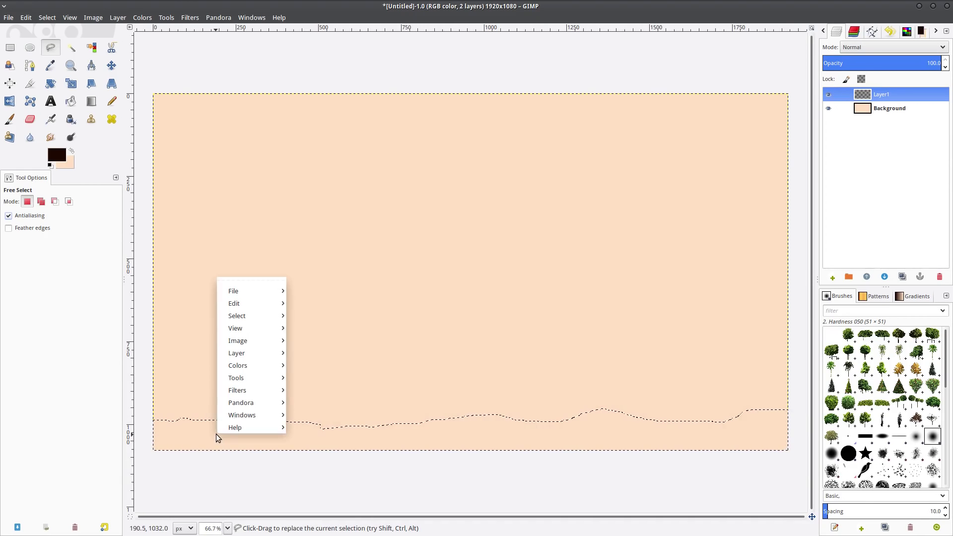
pyautogui.moveTo(233, 304)
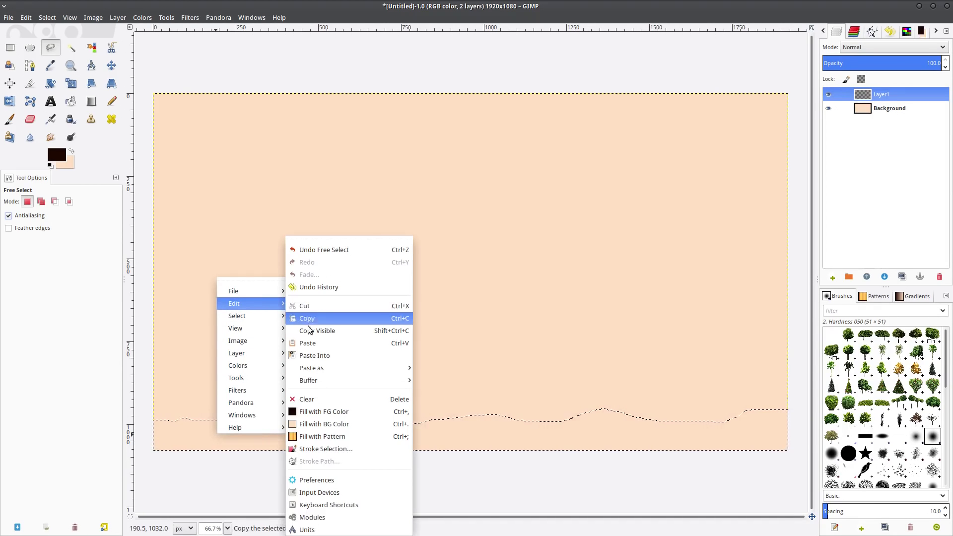
pyautogui.click(317, 413)
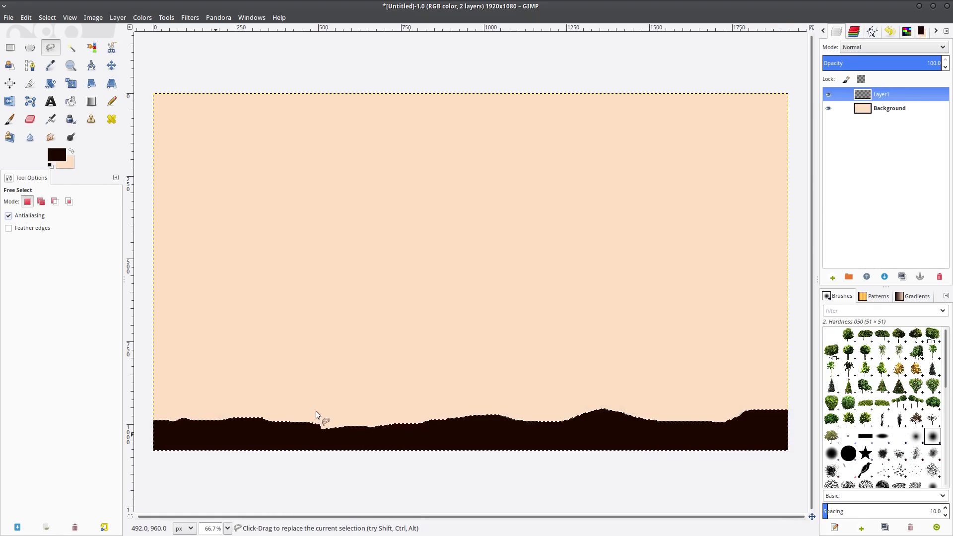
pyautogui.click(47, 17)
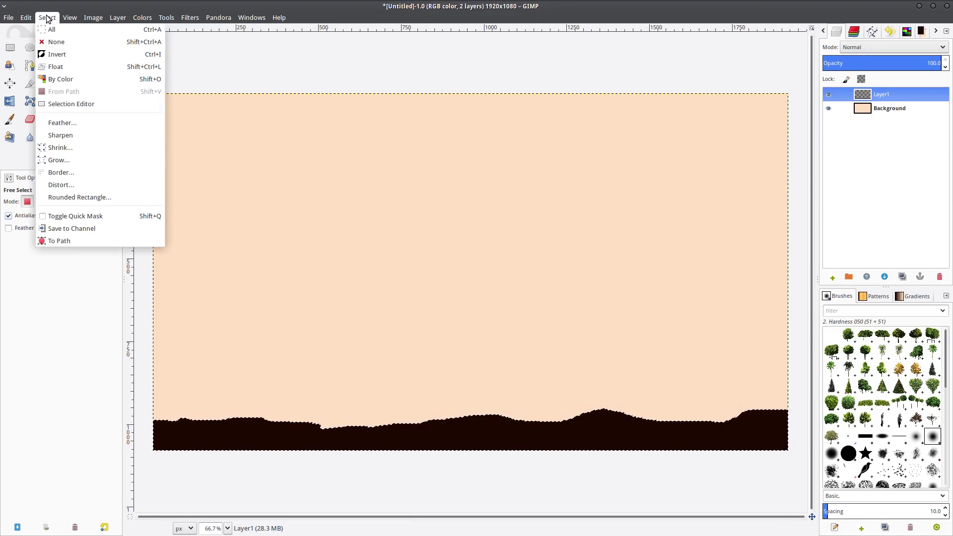
pyautogui.click(55, 43)
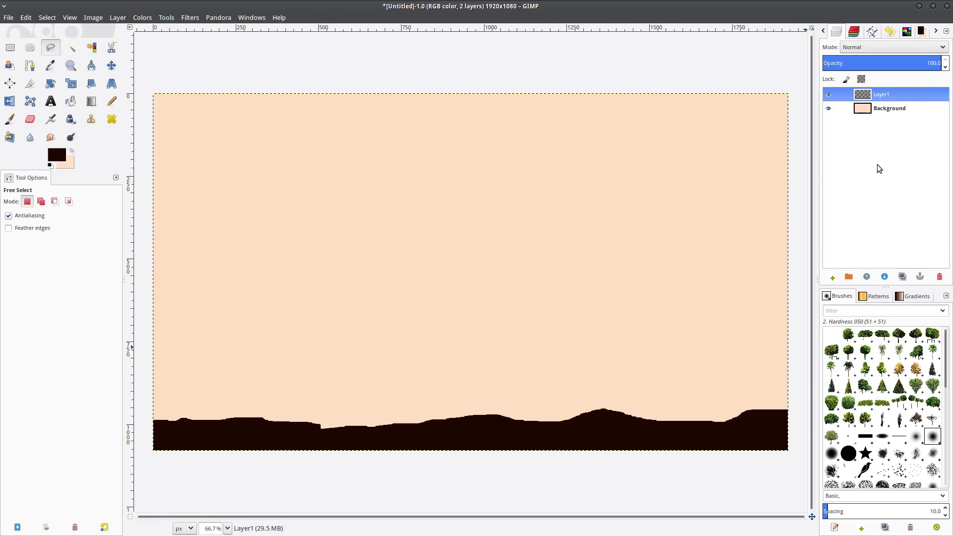
# Add a new transparent layer named Layer2
pyautogui.rightClick(868, 133)
pyautogui.click(804, 158)
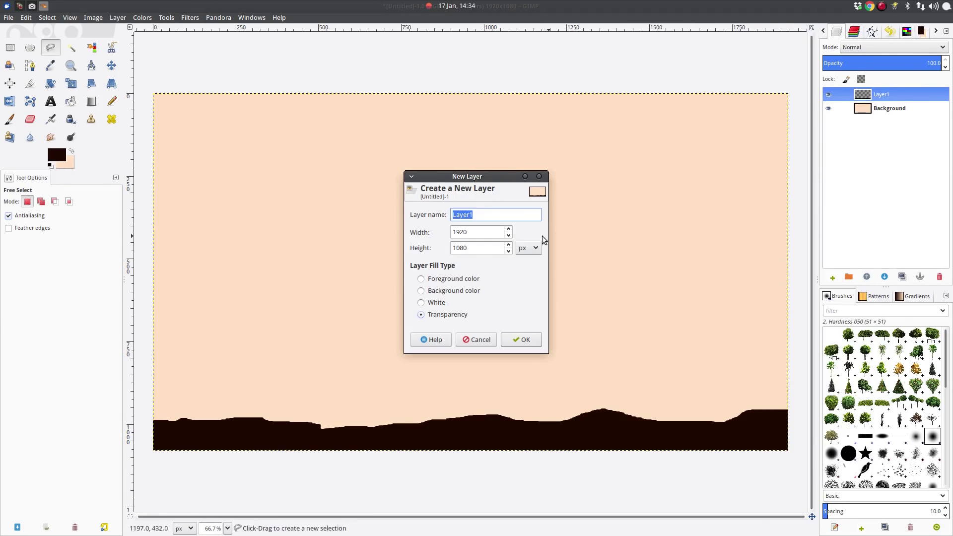
pyautogui.click(503, 214)
pyautogui.press('BackSpace')
pyautogui.write('2')
pyautogui.click(511, 341)
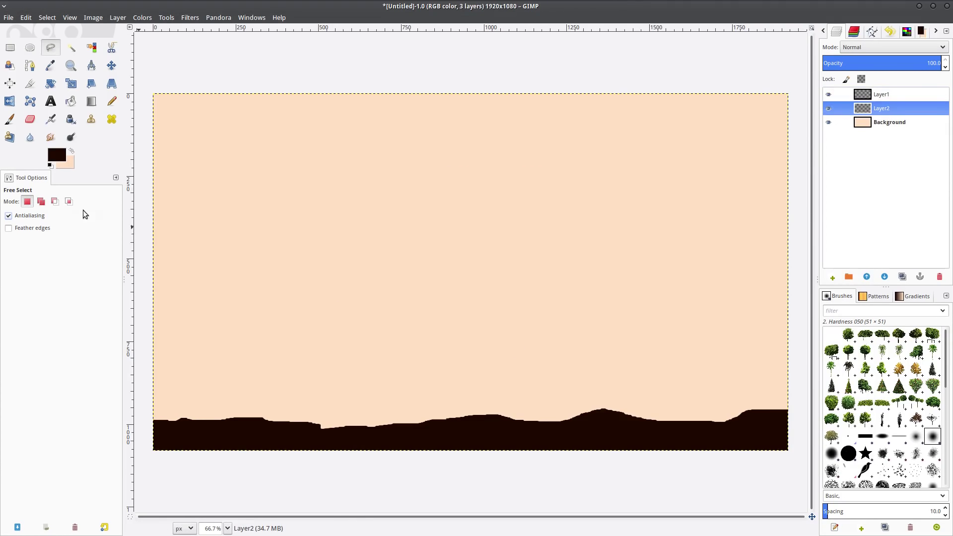
# Outline a taller hill range and fill it with lighter brown 471501, then deselect
pyautogui.click(56, 155)
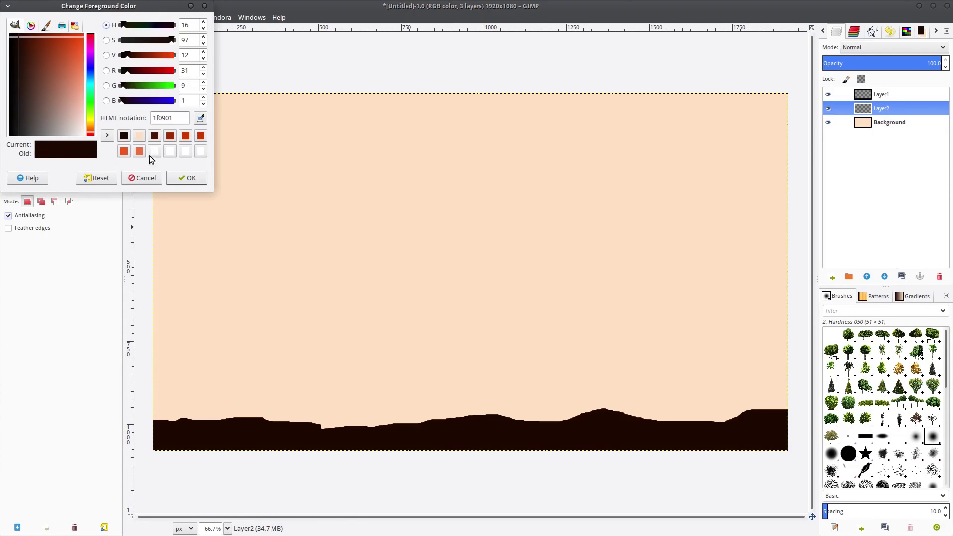
pyautogui.click(154, 137)
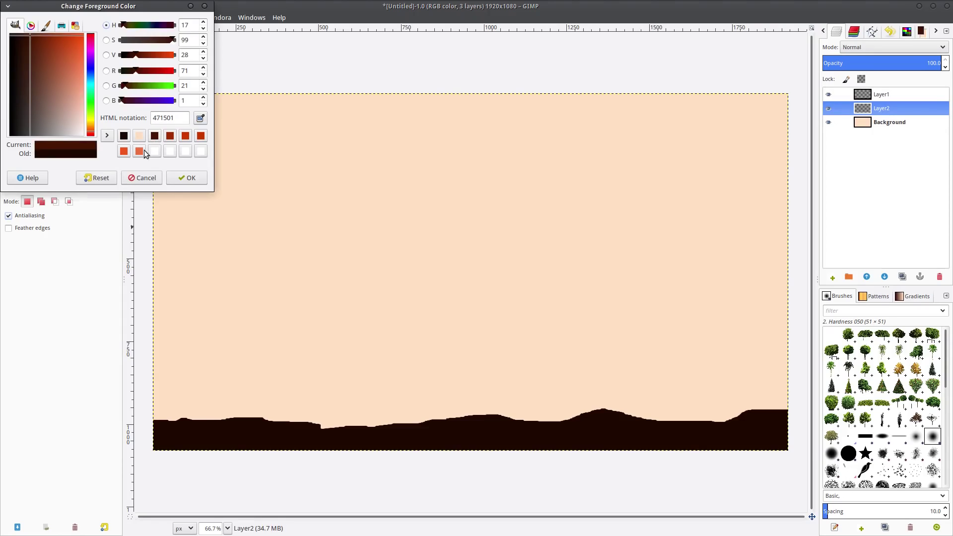
pyautogui.click(186, 178)
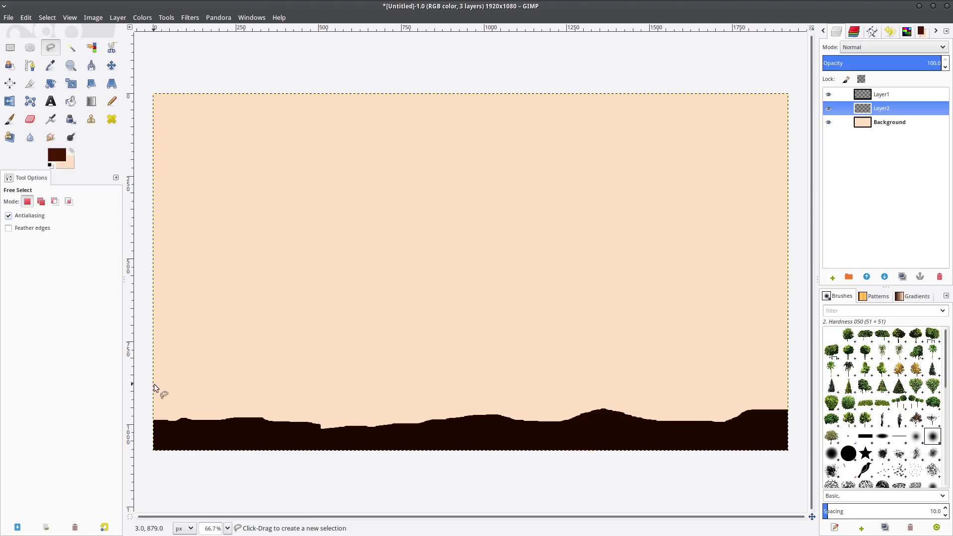
pyautogui.moveTo(145, 369)
pyautogui.mouseDown()
pyautogui.moveTo(237, 387)
pyautogui.moveTo(319, 373)
pyautogui.moveTo(432, 393)
pyautogui.moveTo(568, 361)
pyautogui.moveTo(648, 376)
pyautogui.moveTo(760, 371)
pyautogui.moveTo(798, 397)
pyautogui.moveTo(794, 452)
pyautogui.moveTo(590, 488)
pyautogui.moveTo(227, 500)
pyautogui.moveTo(165, 477)
pyautogui.moveTo(134, 443)
pyautogui.moveTo(144, 368)
pyautogui.mouseUp()
pyautogui.rightClick(177, 393)
pyautogui.moveTo(199, 262)
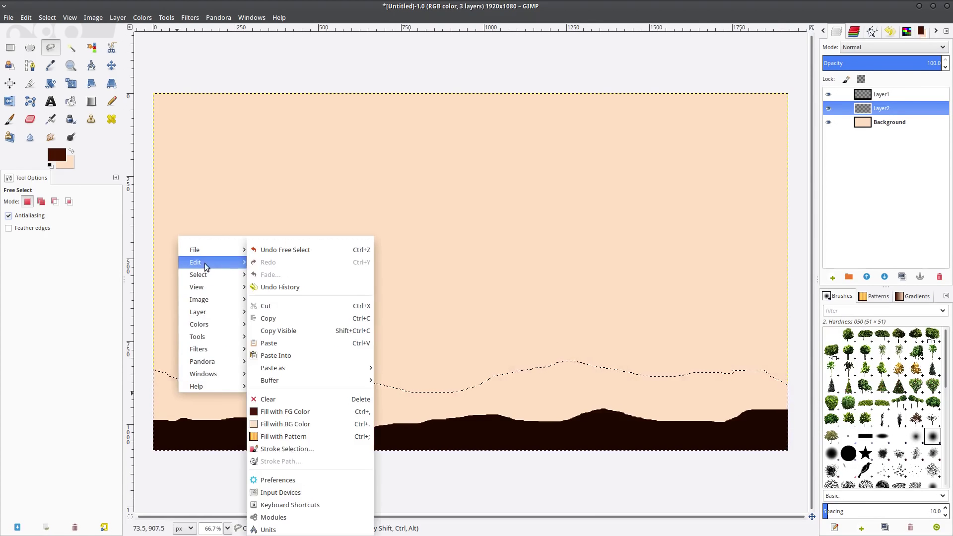
pyautogui.click(287, 414)
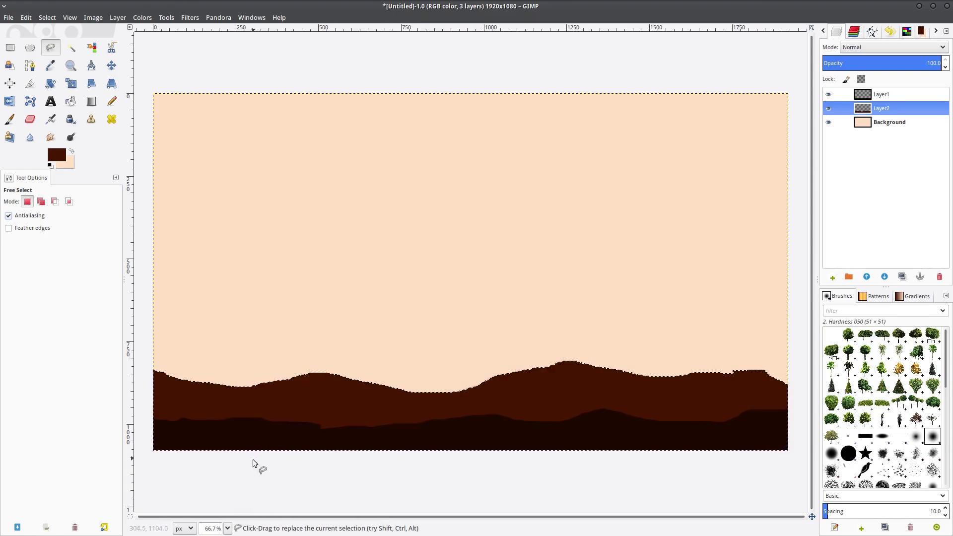
pyautogui.click(48, 17)
pyautogui.click(60, 43)
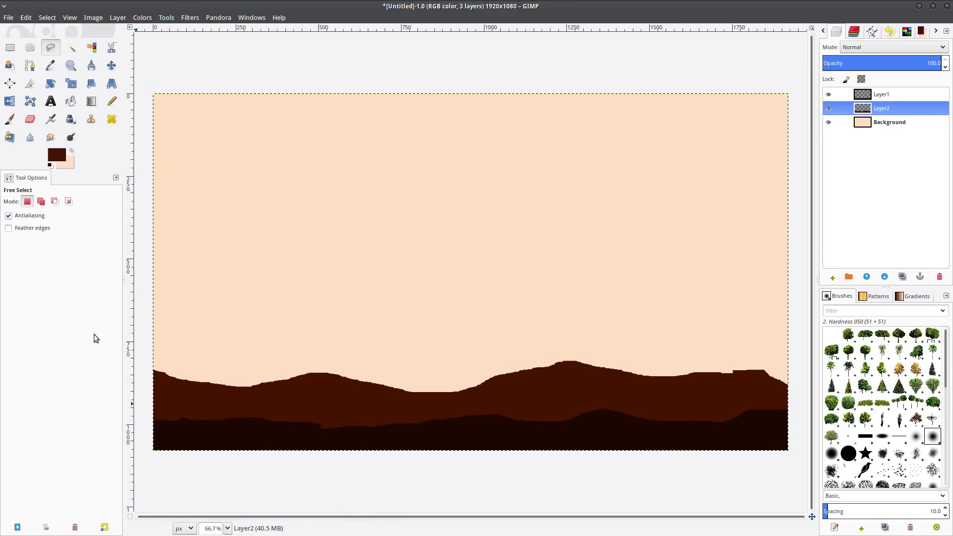
# Add another transparent layer named Layer3
pyautogui.rightClick(878, 171)
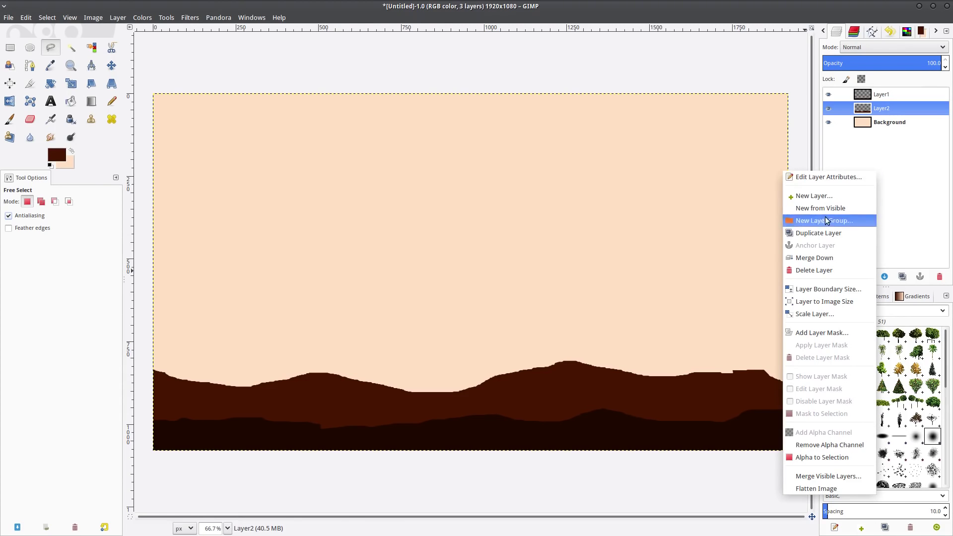
pyautogui.click(814, 195)
pyautogui.click(519, 215)
pyautogui.press('BackSpace')
pyautogui.write('3')
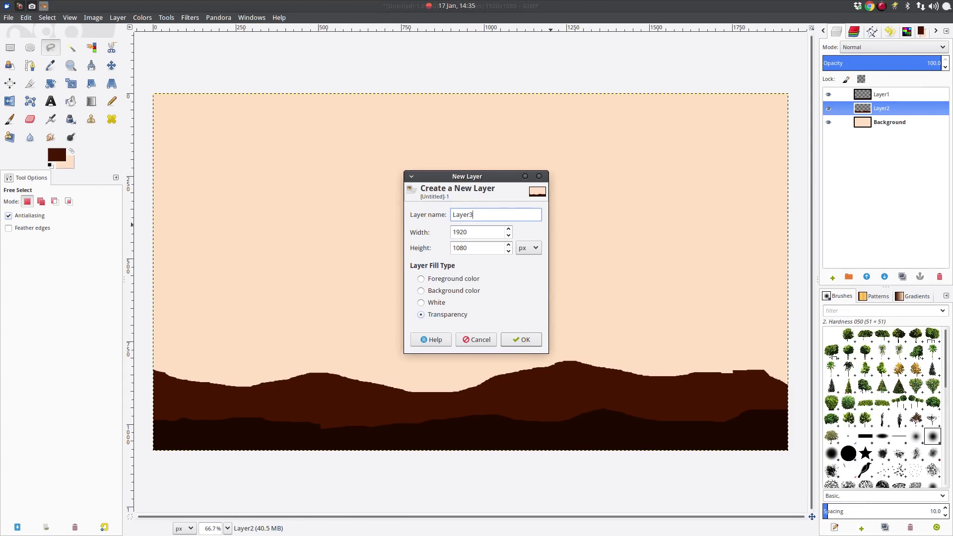
pyautogui.click(513, 342)
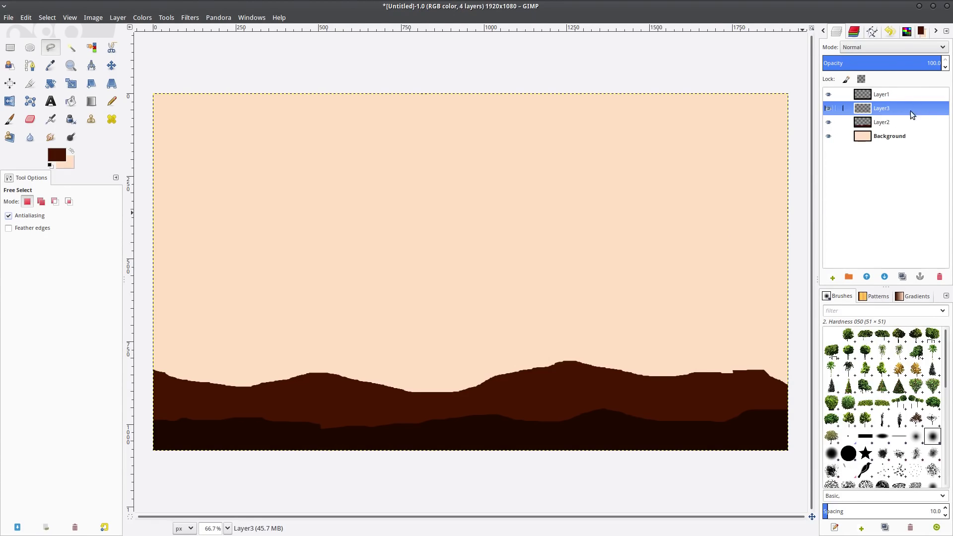
# Move Layer3 below Layer2 and set the foreground colour to red
pyautogui.moveTo(901, 109); pyautogui.dragTo(903, 127)
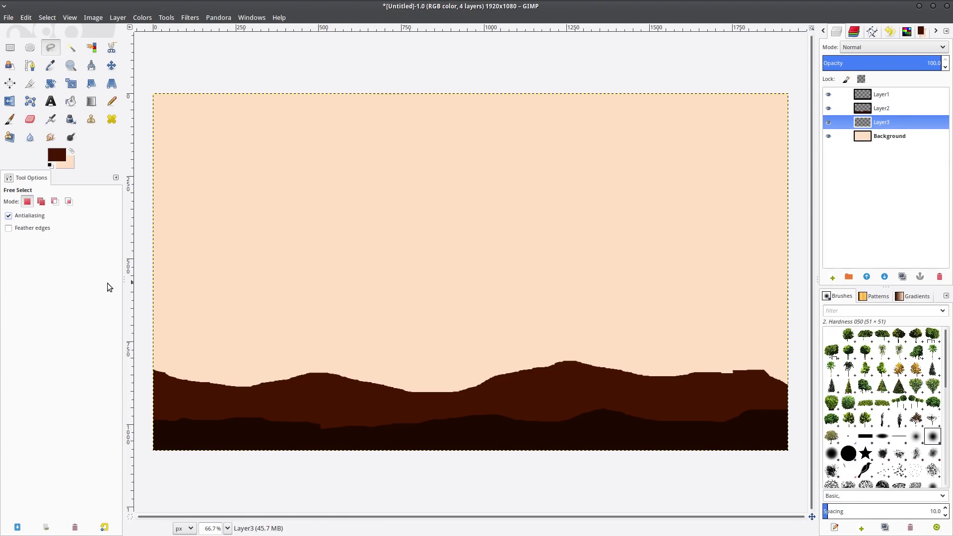
pyautogui.click(53, 156)
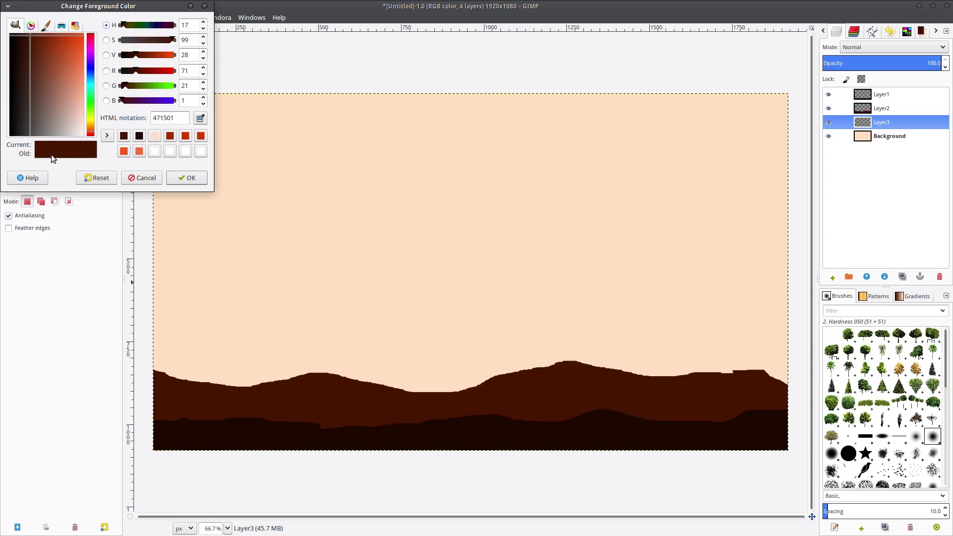
pyautogui.click(170, 136)
pyautogui.click(187, 177)
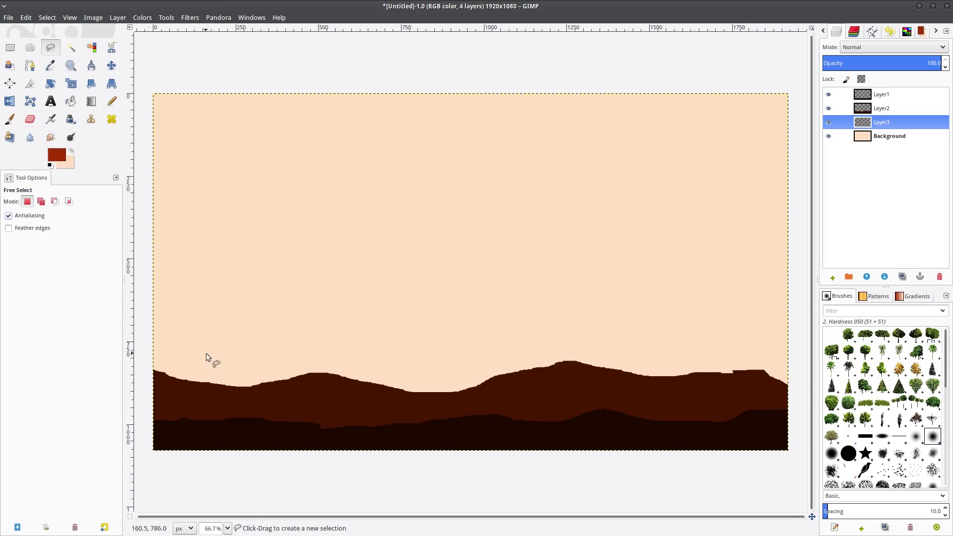
# Outline a rolling hill range behind the brown hills, fill it red, and deselect
pyautogui.click(147, 307)
pyautogui.moveTo(220, 330)
pyautogui.mouseDown()
pyautogui.moveTo(359, 382)
pyautogui.moveTo(464, 345)
pyautogui.moveTo(598, 367)
pyautogui.moveTo(703, 323)
pyautogui.moveTo(786, 332)
pyautogui.moveTo(803, 356)
pyautogui.moveTo(813, 424)
pyautogui.moveTo(687, 495)
pyautogui.moveTo(351, 490)
pyautogui.moveTo(126, 461)
pyautogui.moveTo(124, 367)
pyautogui.moveTo(147, 310)
pyautogui.mouseUp()
pyautogui.rightClick(180, 343)
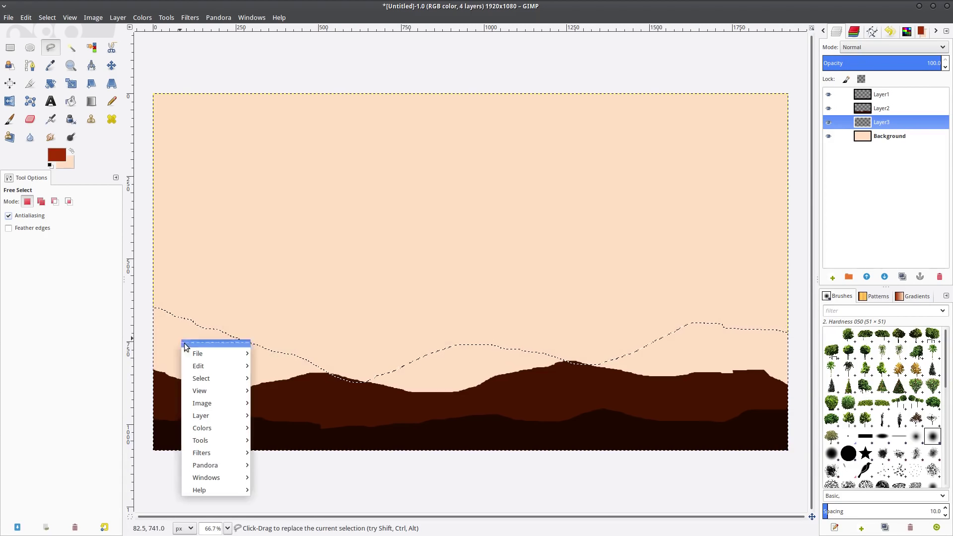
pyautogui.moveTo(199, 365)
pyautogui.click(292, 408)
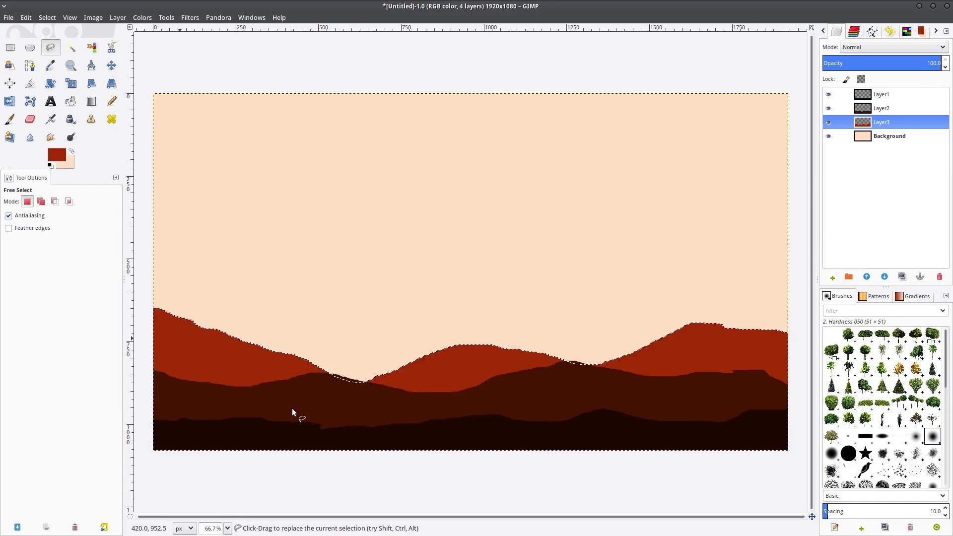
pyautogui.click(47, 17)
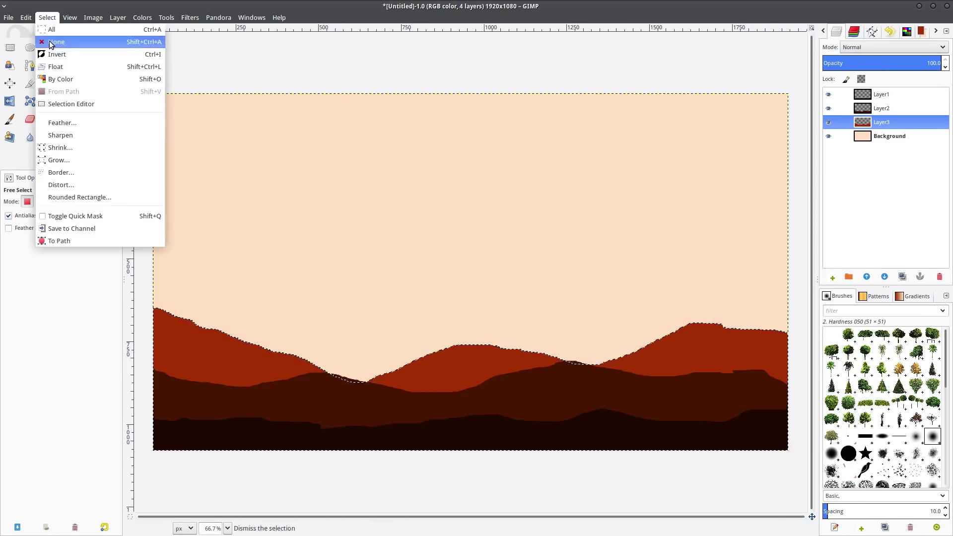
pyautogui.click(56, 41)
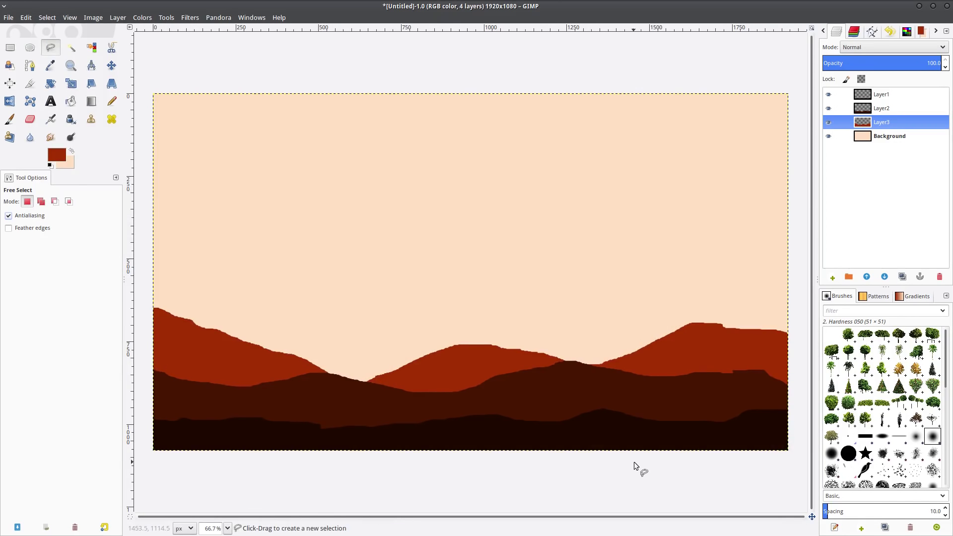
# Add a transparent Layer4 and move it just above Background
pyautogui.rightClick(872, 185)
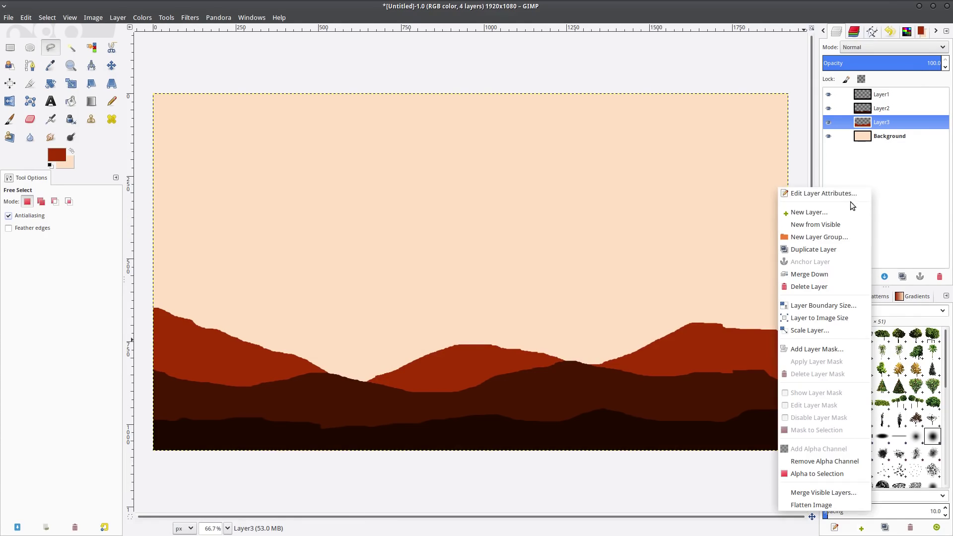
pyautogui.click(834, 214)
pyautogui.click(485, 213)
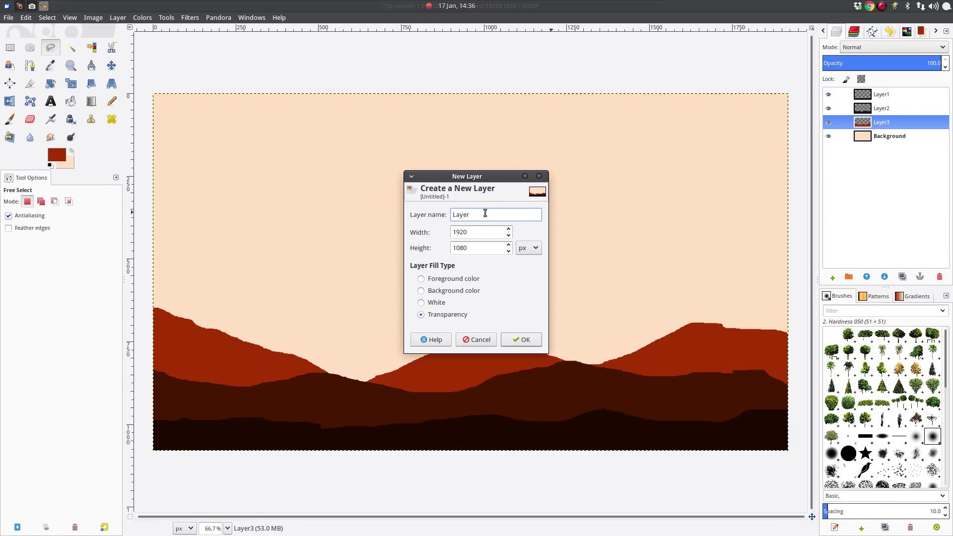
pyautogui.write('4')
pyautogui.click(513, 341)
pyautogui.moveTo(882, 123); pyautogui.dragTo(884, 144)
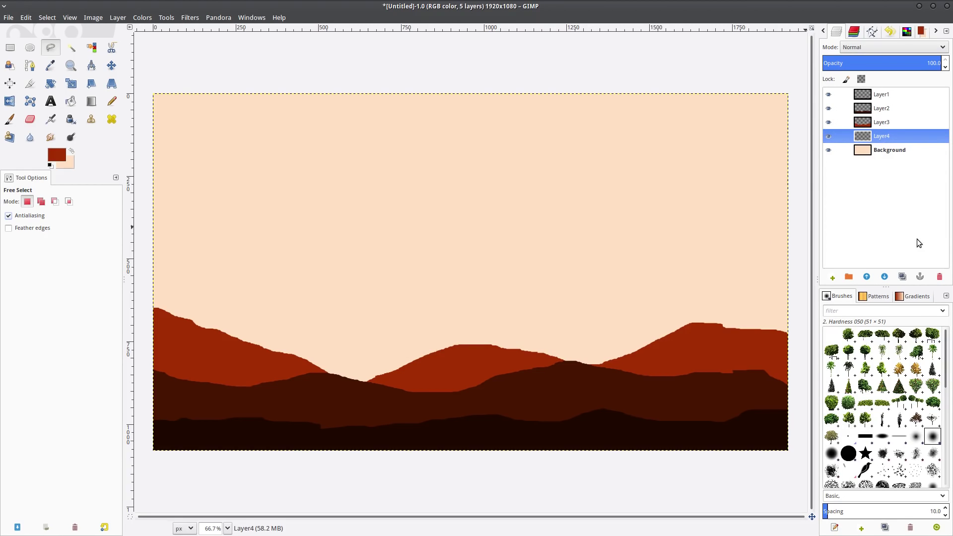
# Trace a first outline of tall sky peaks, then undo it
pyautogui.click(149, 325)
pyautogui.moveTo(168, 307); pyautogui.dragTo(228, 243)
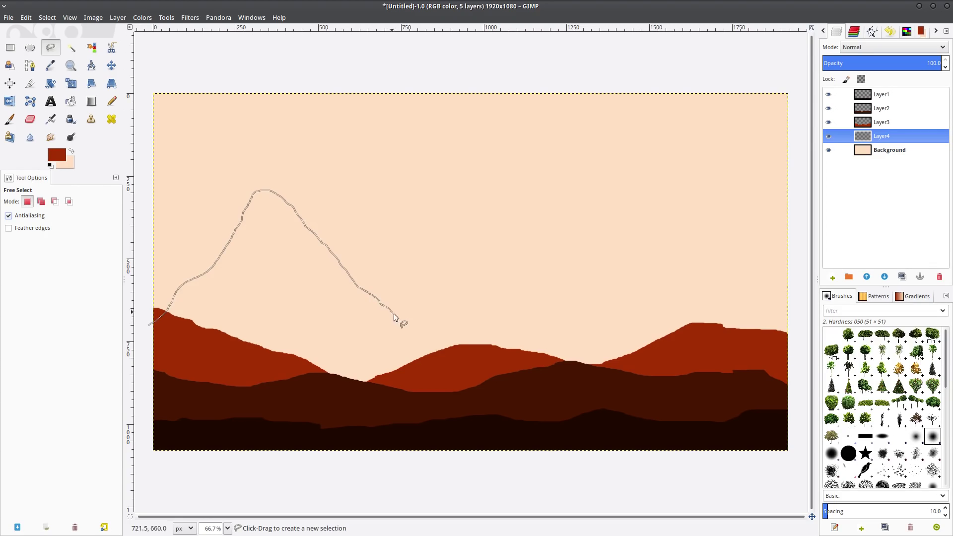
pyautogui.moveTo(481, 214)
pyautogui.mouseDown()
pyautogui.moveTo(546, 120)
pyautogui.moveTo(567, 144)
pyautogui.mouseUp()
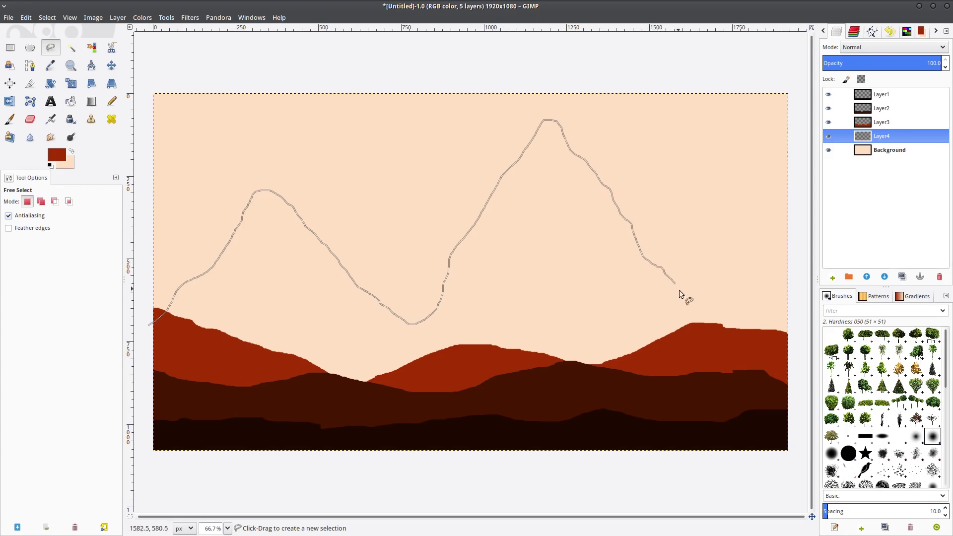
pyautogui.moveTo(759, 293)
pyautogui.mouseDown()
pyautogui.moveTo(804, 427)
pyautogui.moveTo(560, 503)
pyautogui.moveTo(199, 485)
pyautogui.moveTo(131, 371)
pyautogui.moveTo(147, 329)
pyautogui.mouseUp()
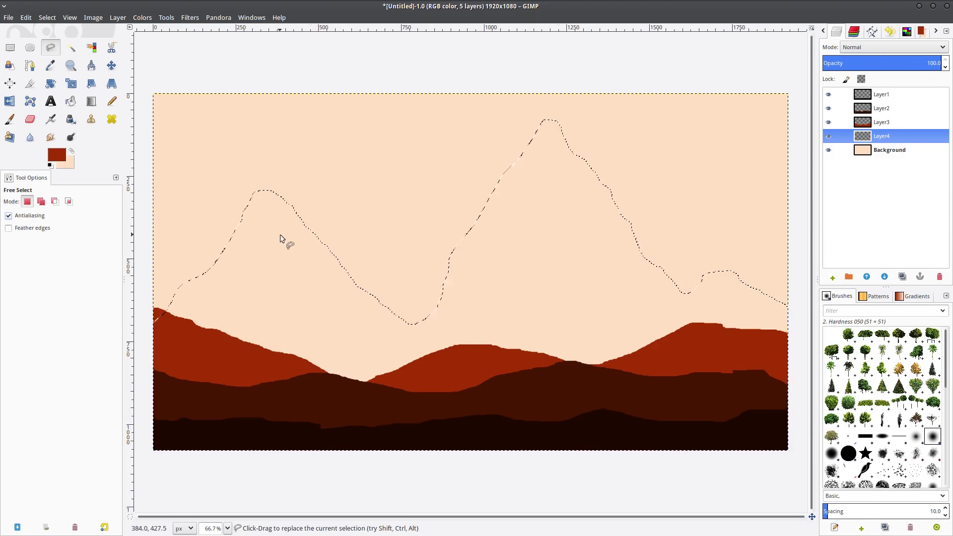
pyautogui.click(26, 17)
pyautogui.click(32, 30)
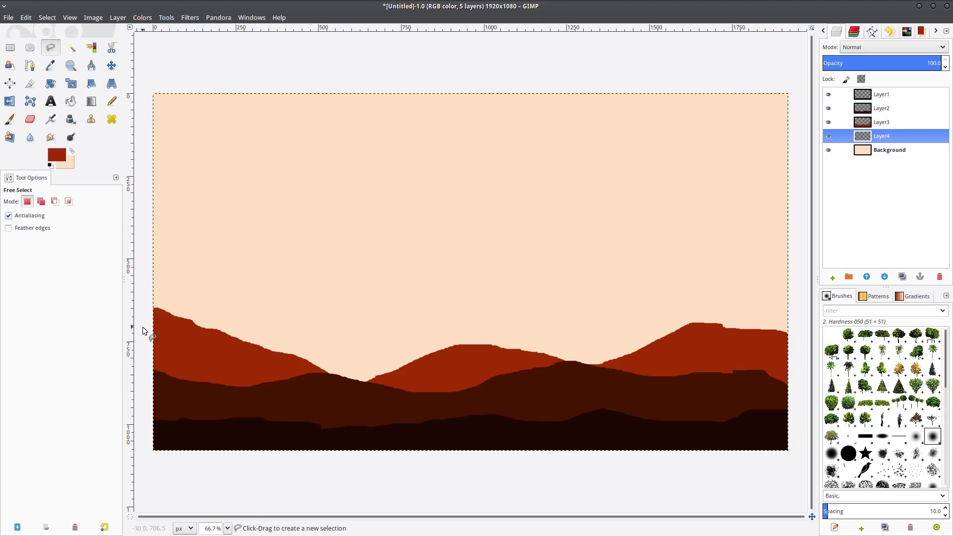
# Redraw the tall peak outline across the sky, restarting until the full range is traced
pyautogui.moveTo(139, 328); pyautogui.dragTo(245, 208)
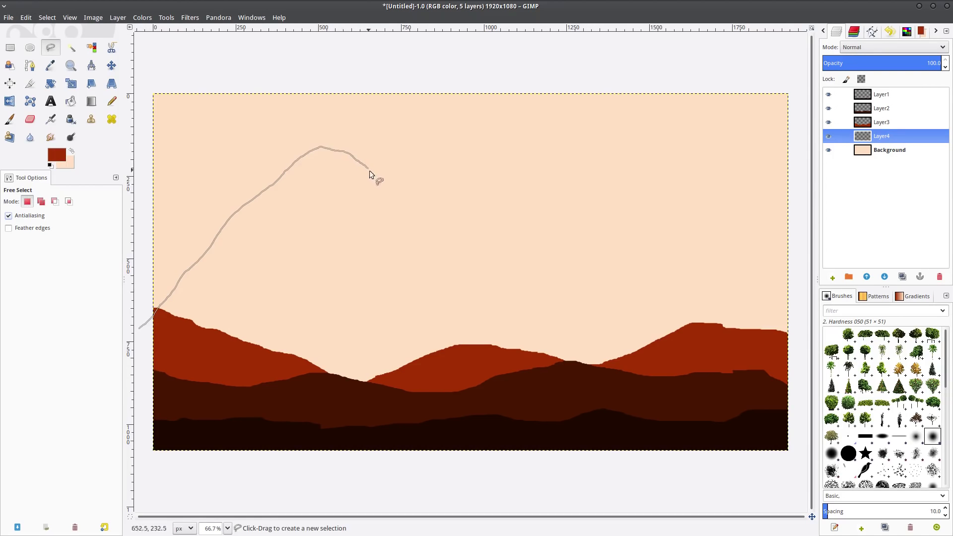
pyautogui.moveTo(455, 271)
pyautogui.mouseDown()
pyautogui.moveTo(469, 291)
pyautogui.moveTo(494, 298)
pyautogui.mouseUp()
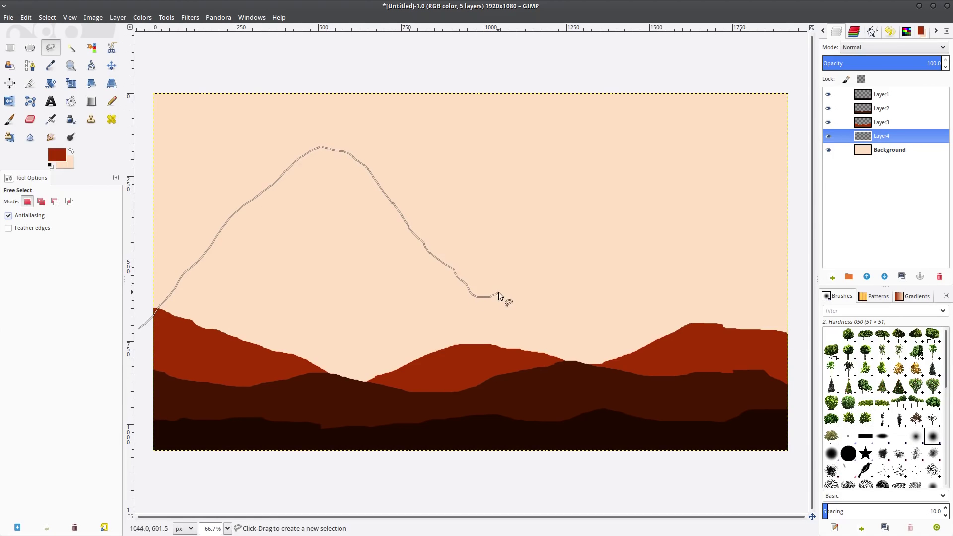
pyautogui.moveTo(576, 225); pyautogui.dragTo(583, 244)
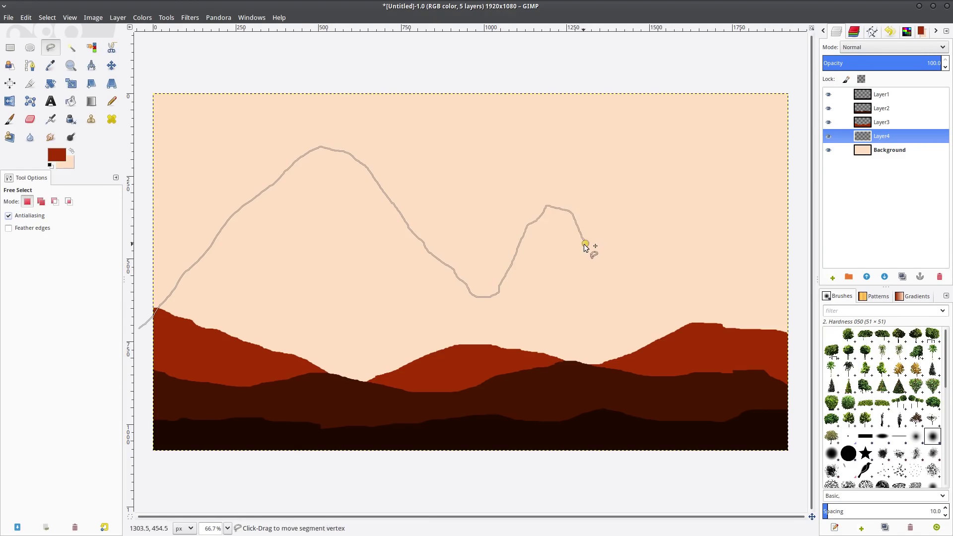
pyautogui.press('Escape')
pyautogui.moveTo(139, 327)
pyautogui.mouseDown()
pyautogui.moveTo(210, 281)
pyautogui.moveTo(261, 264)
pyautogui.mouseUp()
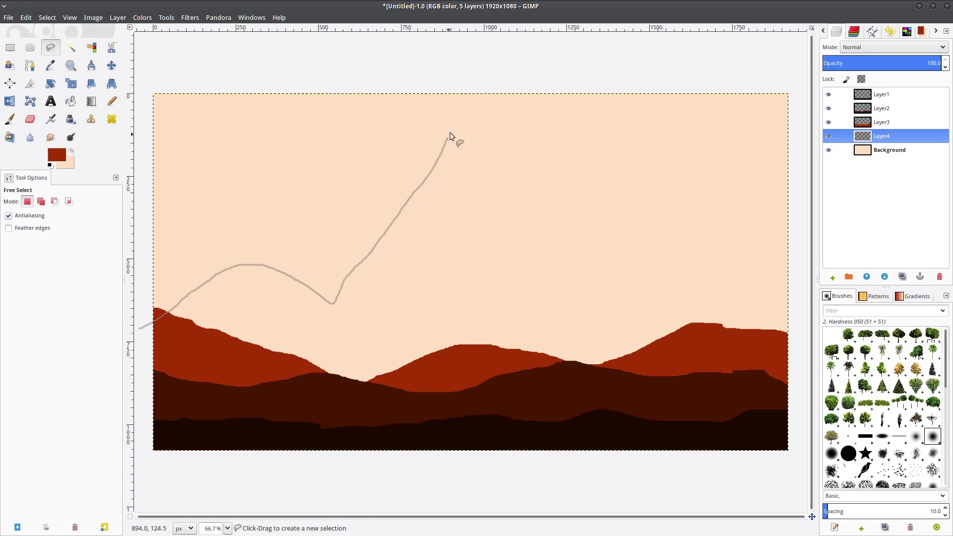
pyautogui.moveTo(450, 133)
pyautogui.mouseDown()
pyautogui.moveTo(466, 113)
pyautogui.moveTo(519, 186)
pyautogui.mouseUp()
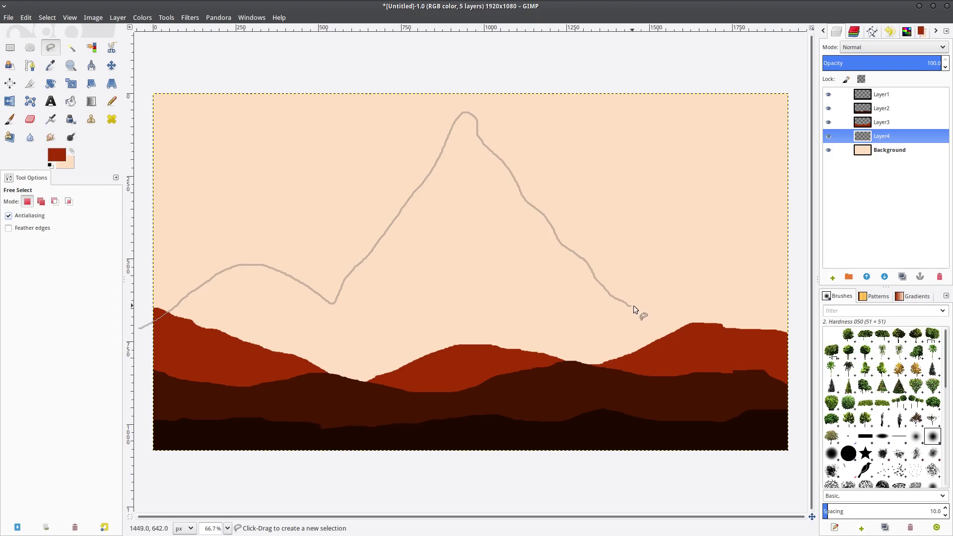
pyautogui.moveTo(795, 247)
pyautogui.mouseDown()
pyautogui.moveTo(803, 324)
pyautogui.moveTo(745, 500)
pyautogui.moveTo(699, 488)
pyautogui.moveTo(296, 492)
pyautogui.moveTo(148, 426)
pyautogui.moveTo(136, 378)
pyautogui.moveTo(148, 345)
pyautogui.mouseUp()
pyautogui.press('Escape')
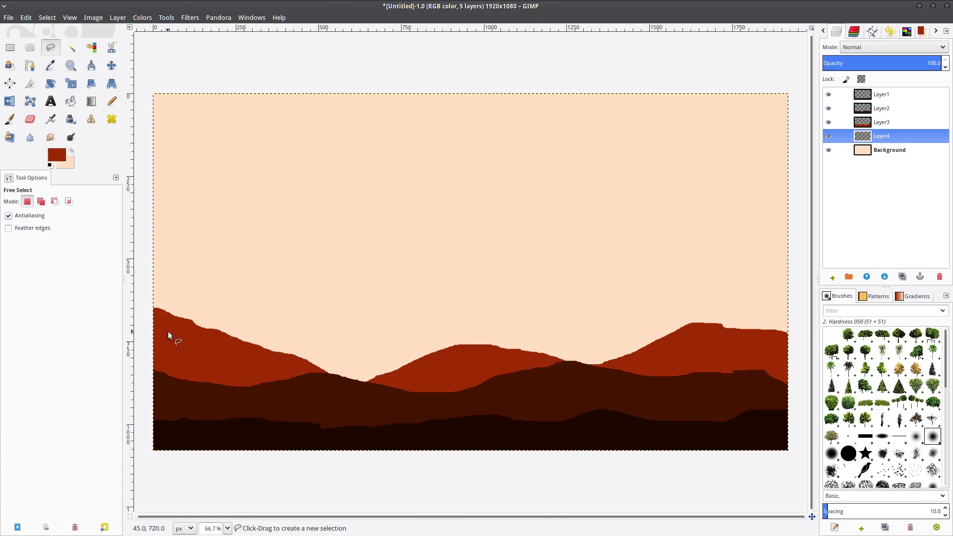
pyautogui.moveTo(142, 320)
pyautogui.mouseDown()
pyautogui.moveTo(183, 281)
pyautogui.moveTo(255, 264)
pyautogui.moveTo(299, 276)
pyautogui.mouseUp()
pyautogui.press('Escape')
pyautogui.moveTo(141, 336)
pyautogui.mouseDown()
pyautogui.moveTo(243, 234)
pyautogui.moveTo(310, 294)
pyautogui.moveTo(333, 243)
pyautogui.moveTo(432, 121)
pyautogui.moveTo(446, 124)
pyautogui.moveTo(579, 312)
pyautogui.moveTo(622, 282)
pyautogui.moveTo(671, 303)
pyautogui.moveTo(729, 276)
pyautogui.moveTo(740, 284)
pyautogui.moveTo(789, 203)
pyautogui.moveTo(807, 281)
pyautogui.moveTo(804, 484)
pyautogui.moveTo(324, 494)
pyautogui.moveTo(165, 480)
pyautogui.moveTo(140, 398)
pyautogui.moveTo(141, 337)
pyautogui.mouseUp()
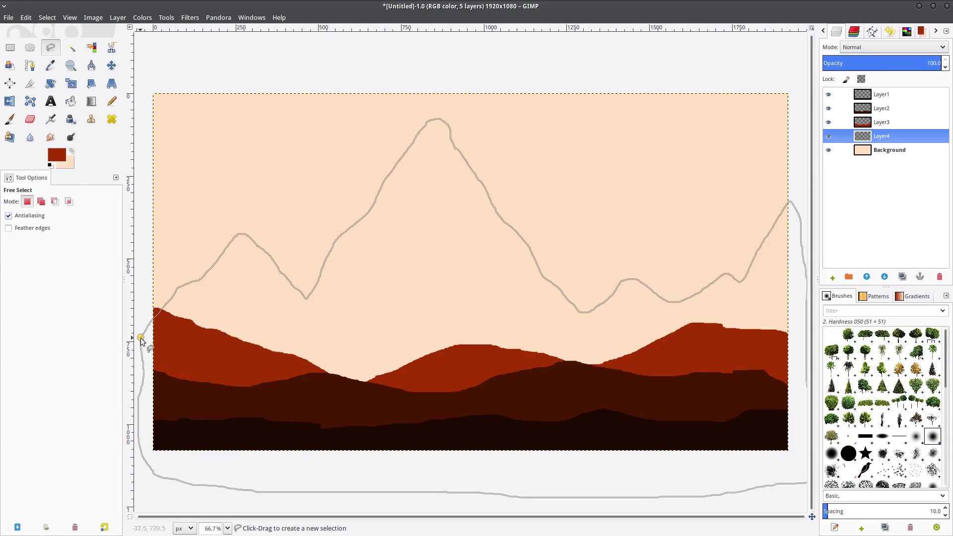
# Set the foreground colour to bright orange from the recent colours
pyautogui.click(60, 154)
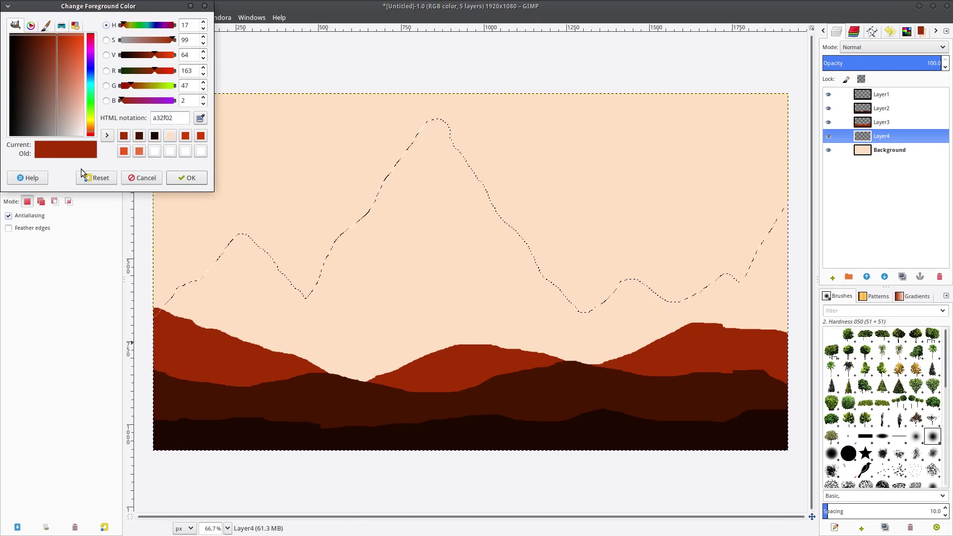
pyautogui.click(185, 136)
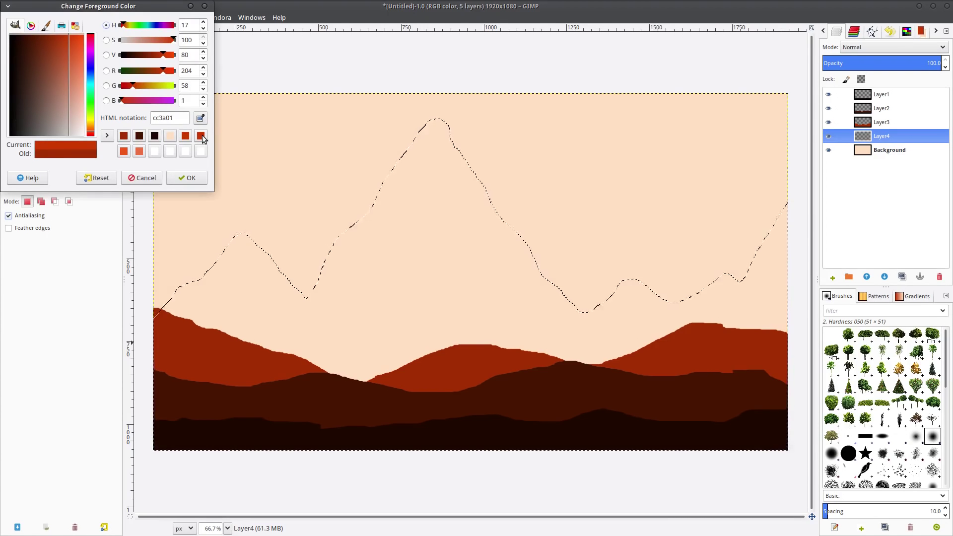
pyautogui.click(139, 151)
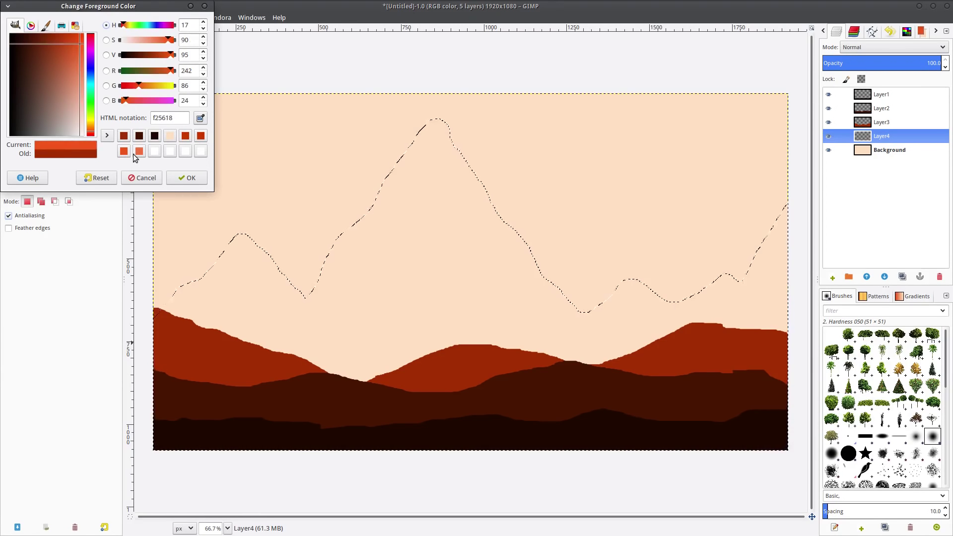
pyautogui.click(200, 136)
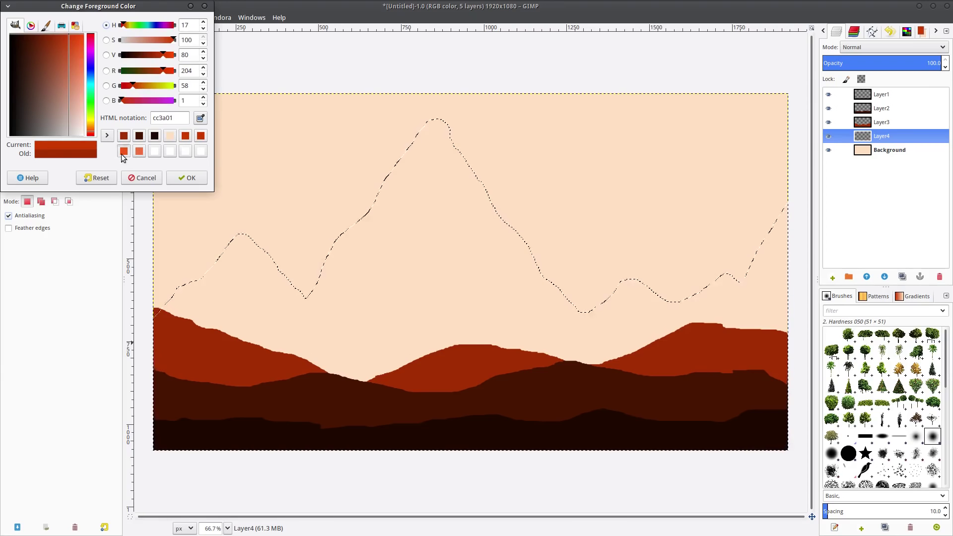
pyautogui.click(175, 177)
# Fill the peak outline with bright orange and clear the selection
pyautogui.rightClick(407, 255)
pyautogui.moveTo(425, 280)
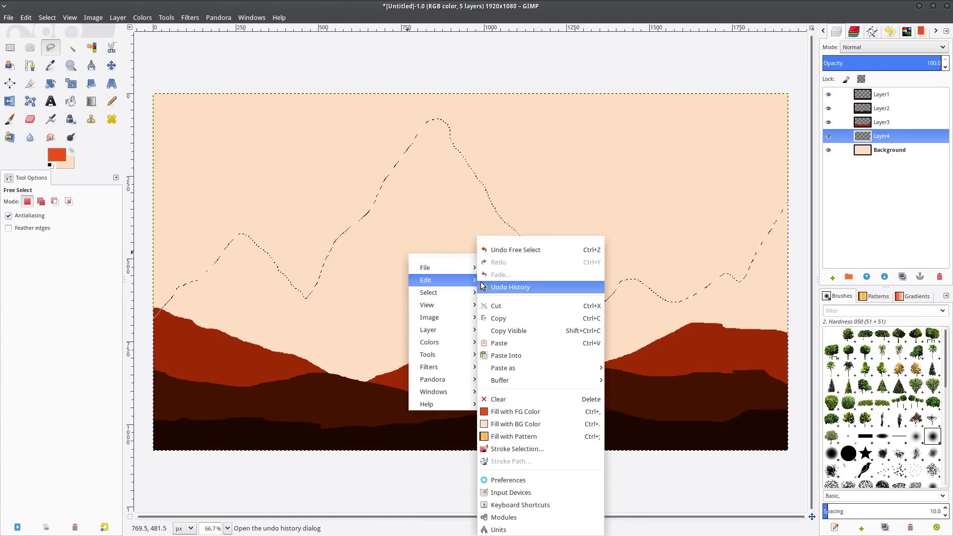
pyautogui.click(517, 410)
pyautogui.click(50, 19)
pyautogui.click(55, 44)
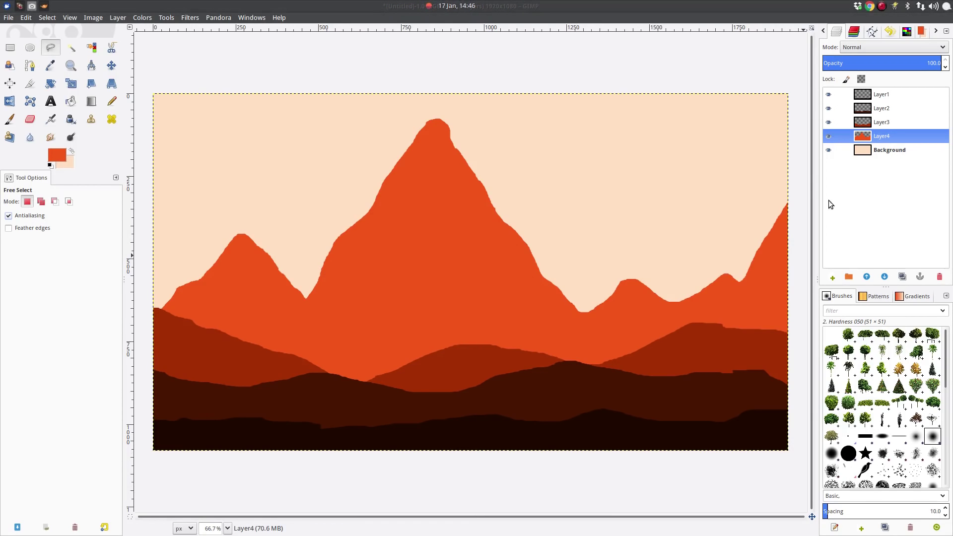
# Add a White (full opacity) layer mask to Layer4
pyautogui.rightClick(880, 141)
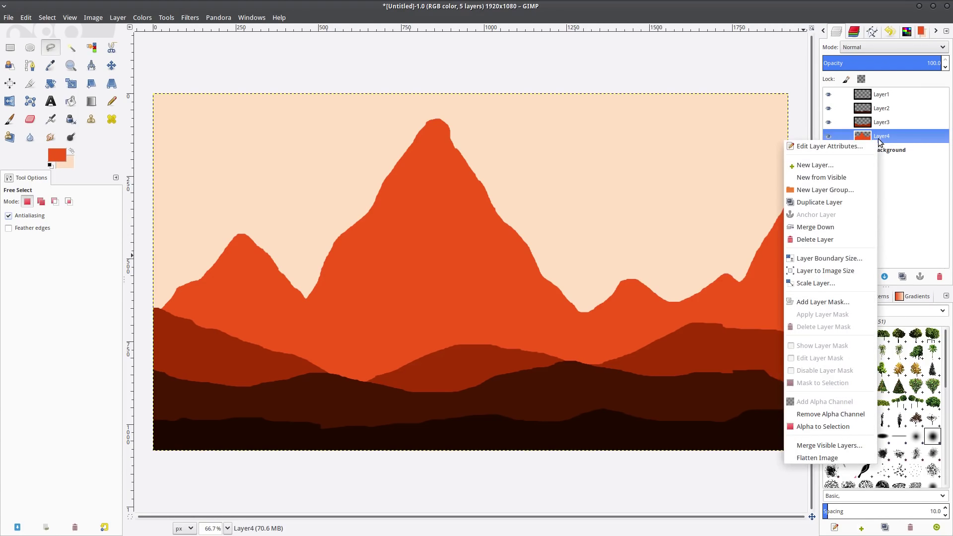
pyautogui.click(845, 301)
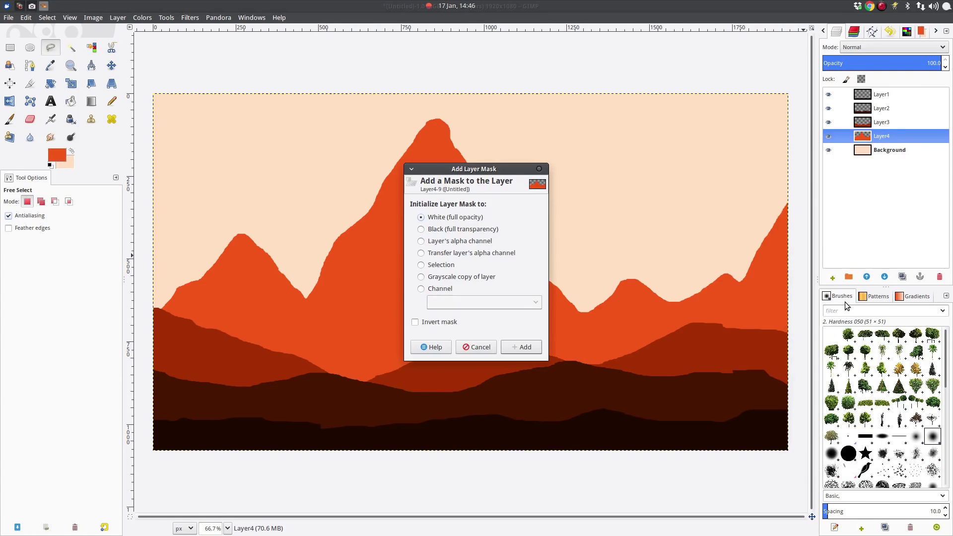
pyautogui.click(519, 347)
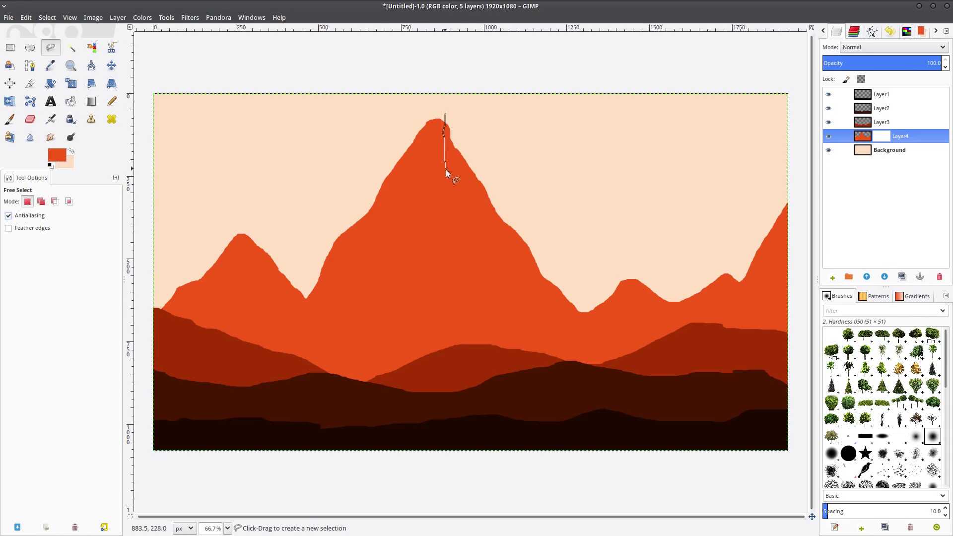
# Select the central peak's right flank, bucket-fill it with lighter orange, and deselect
pyautogui.moveTo(452, 186); pyautogui.dragTo(456, 197)
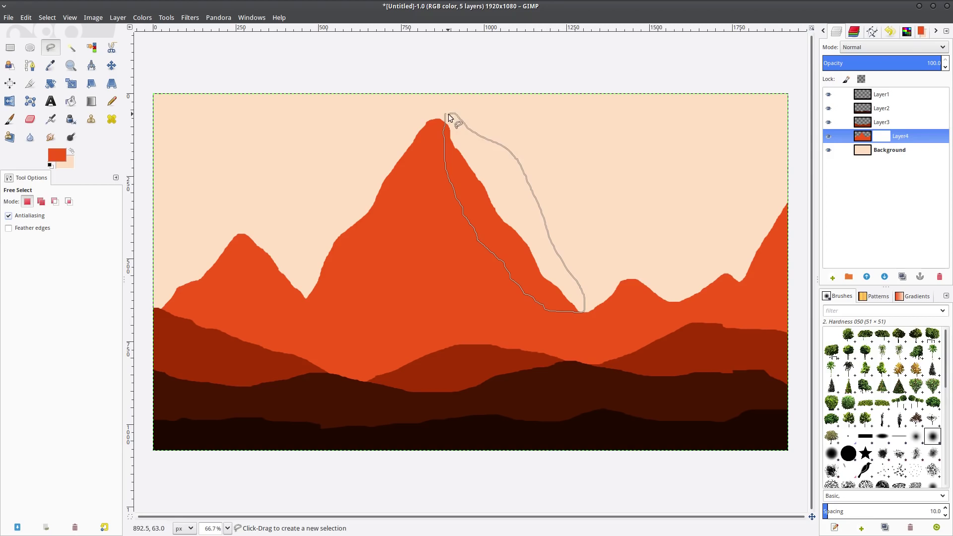
pyautogui.press('Return')
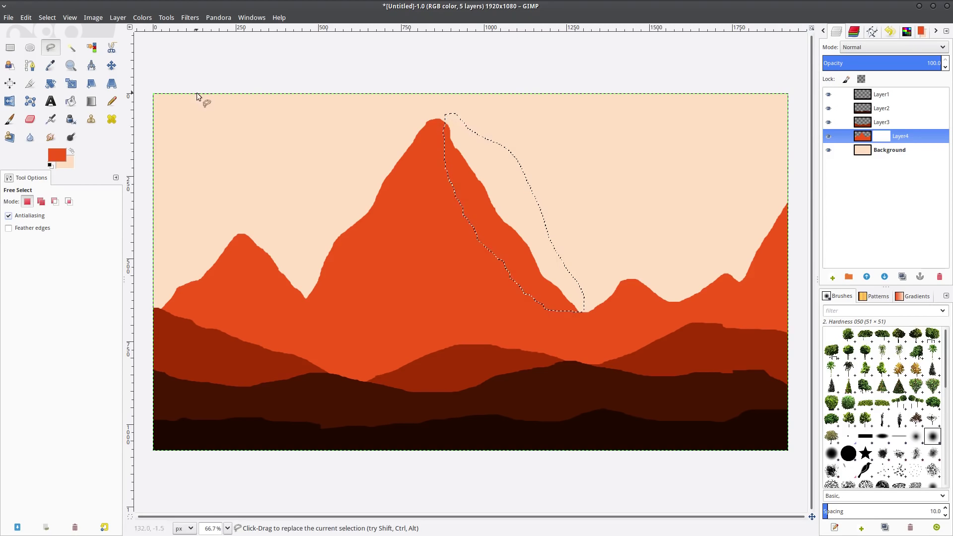
pyautogui.click(53, 155)
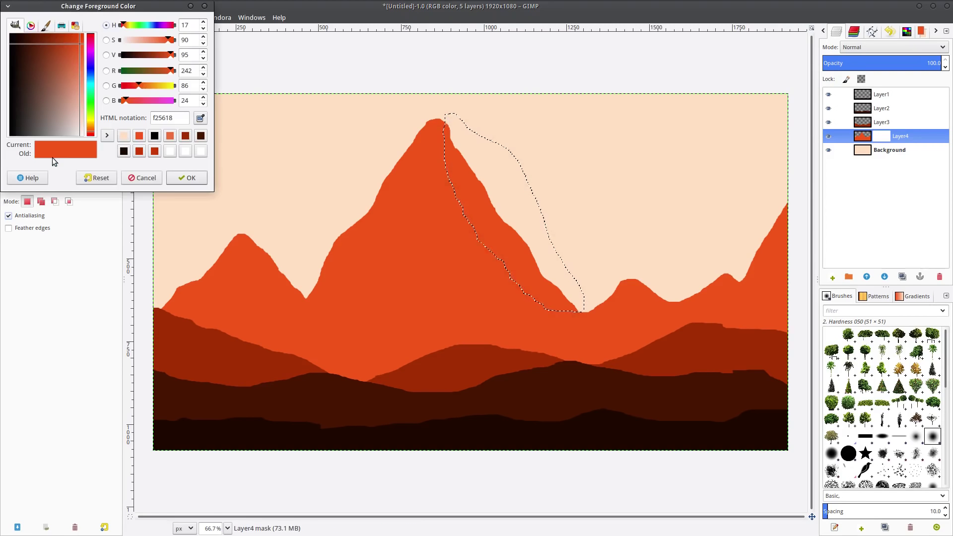
pyautogui.click(170, 136)
pyautogui.click(181, 179)
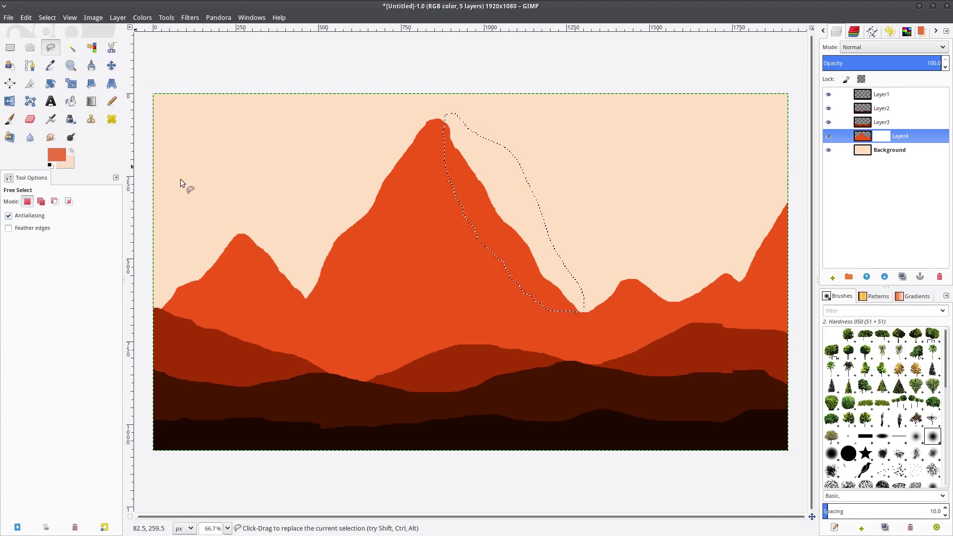
pyautogui.click(70, 102)
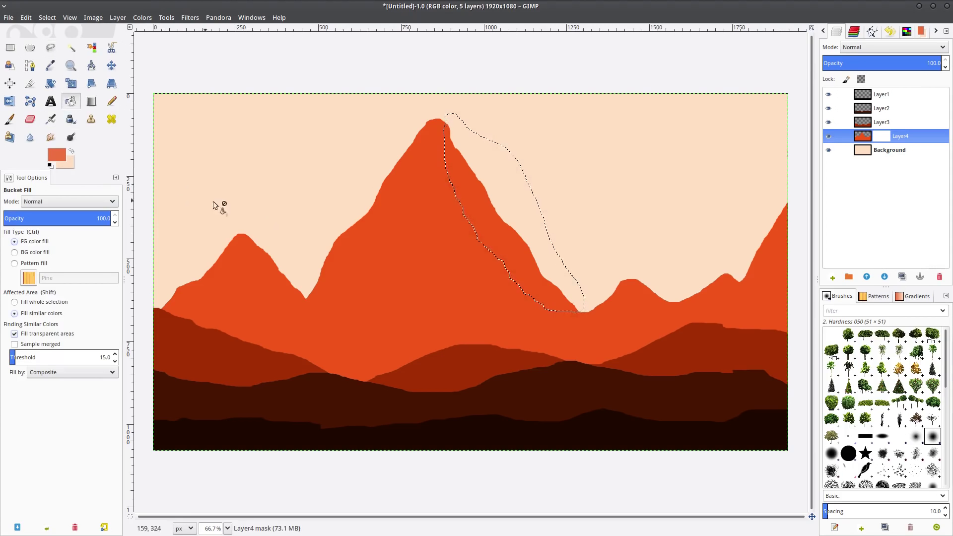
pyautogui.click(478, 179)
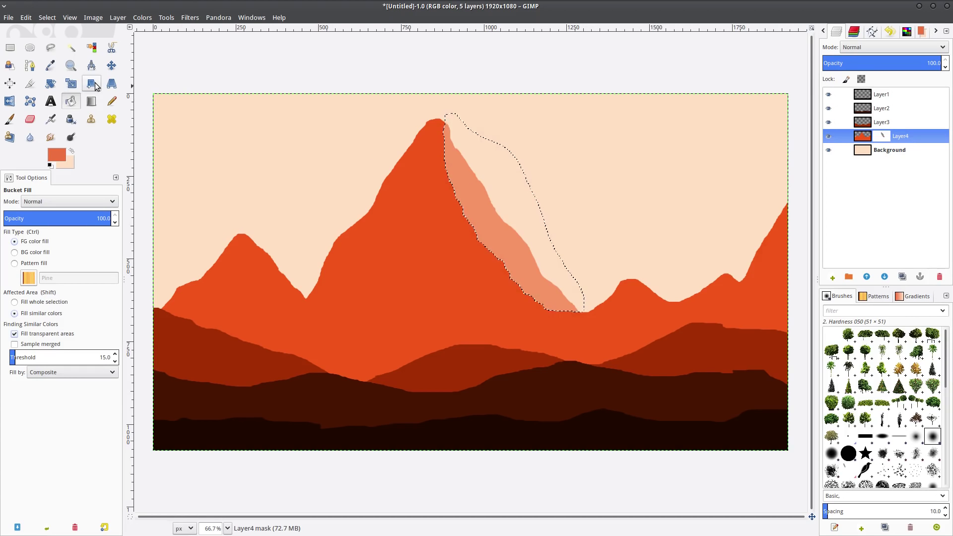
pyautogui.click(46, 18)
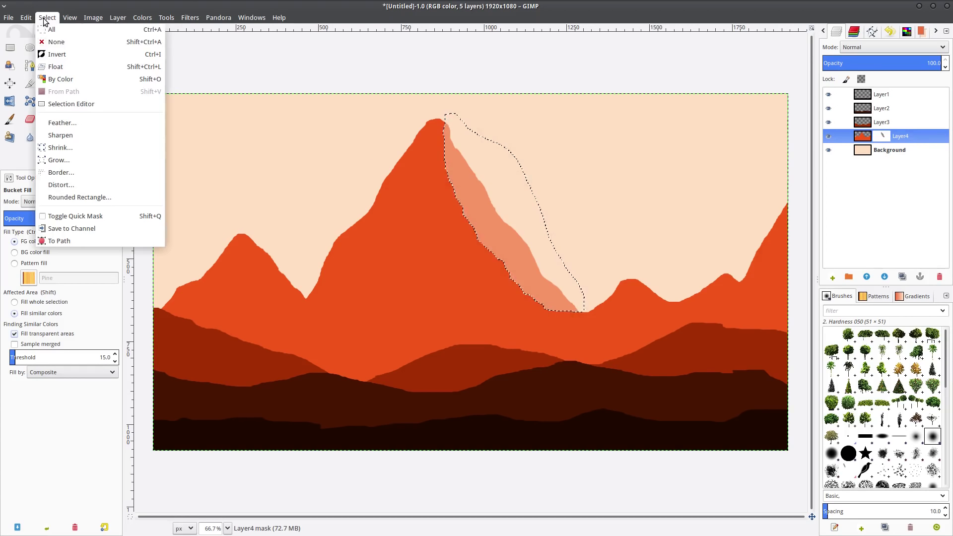
pyautogui.click(56, 42)
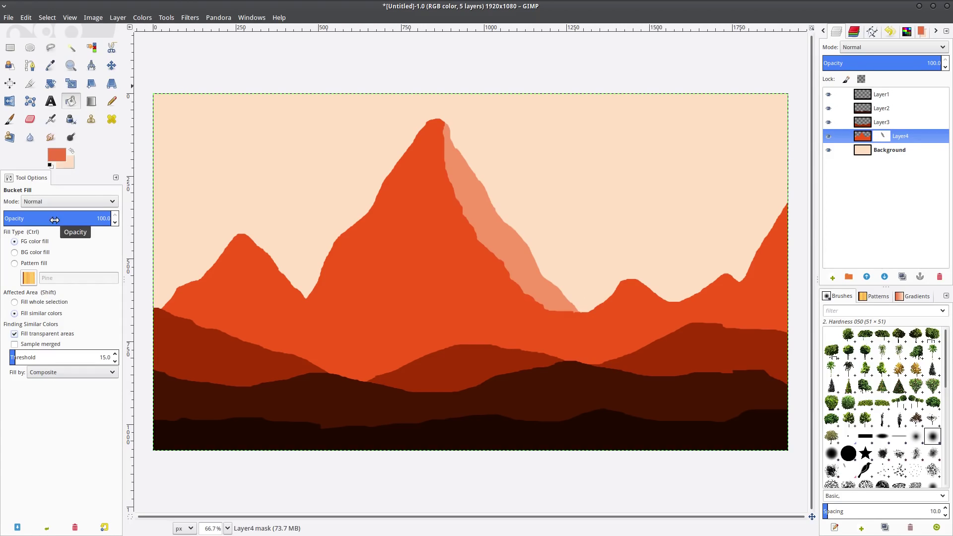
pyautogui.click(51, 47)
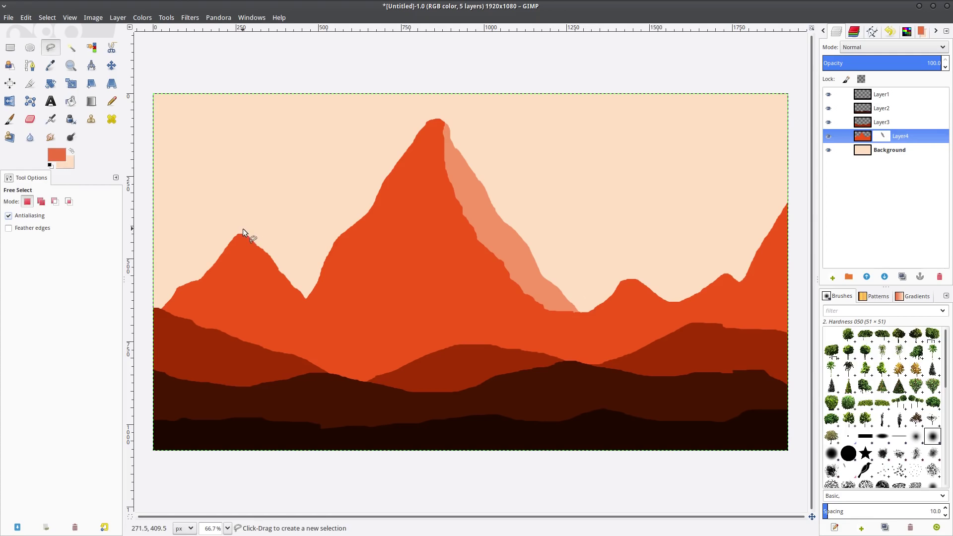
# Bucket-fill a light salmon highlight on the small left peak's right flank
pyautogui.moveTo(243, 228)
pyautogui.mouseDown()
pyautogui.moveTo(272, 292)
pyautogui.moveTo(303, 298)
pyautogui.moveTo(301, 254)
pyautogui.moveTo(244, 228)
pyautogui.mouseUp()
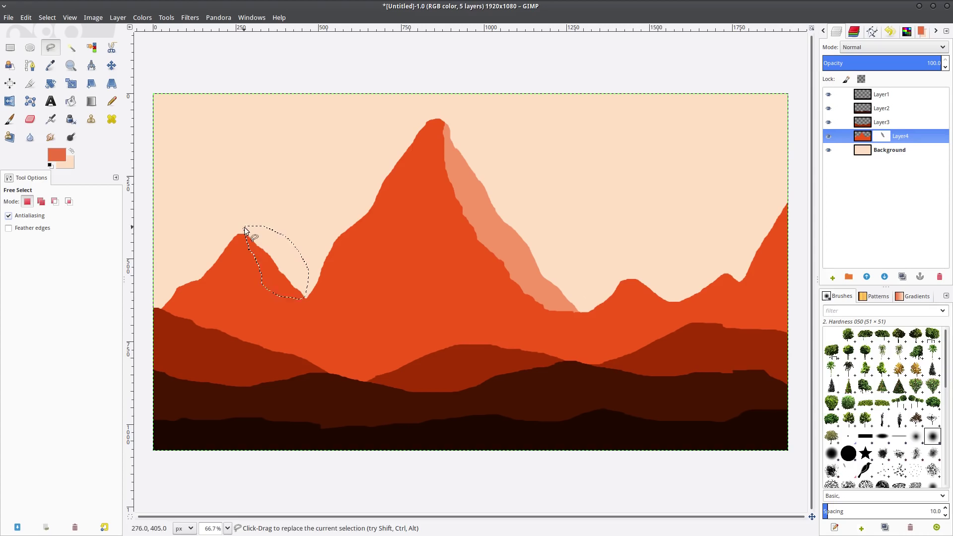
pyautogui.press('Return')
pyautogui.hotkey('shift', 'b')
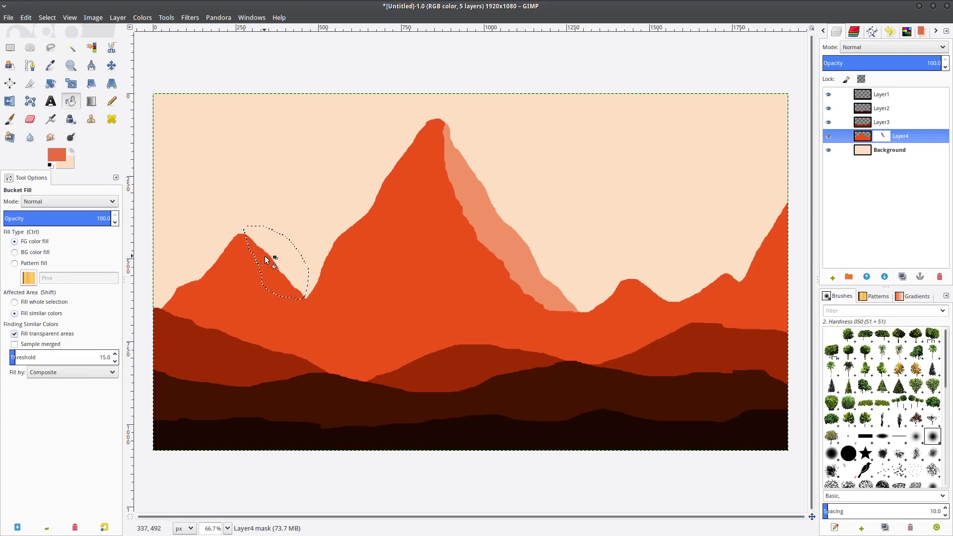
pyautogui.click(268, 289)
pyautogui.press('f')
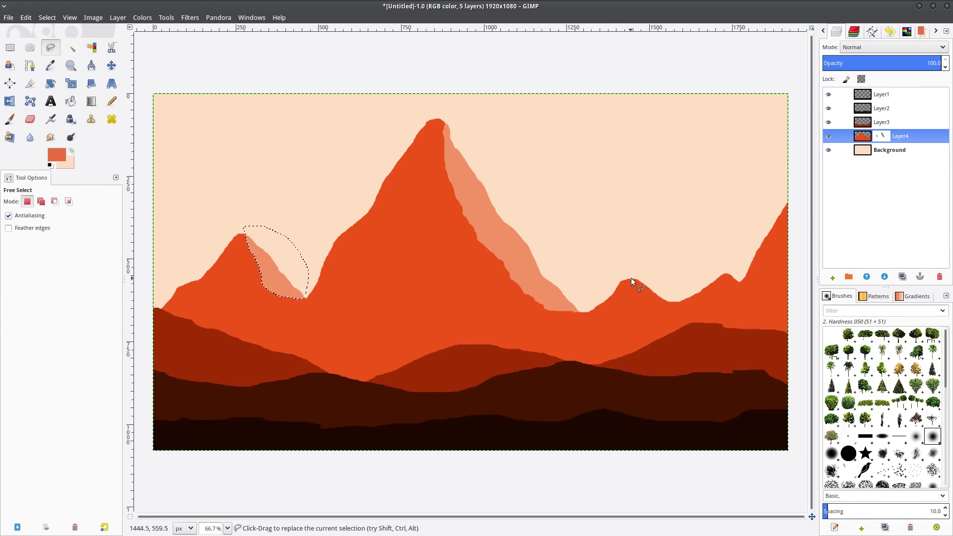
# Add a light salmon highlight to the small right peak's flank and clear the selection
pyautogui.moveTo(633, 274)
pyautogui.mouseDown()
pyautogui.moveTo(667, 299)
pyautogui.moveTo(630, 273)
pyautogui.mouseUp()
pyautogui.press('Return')
pyautogui.hotkey('shift', 'b')
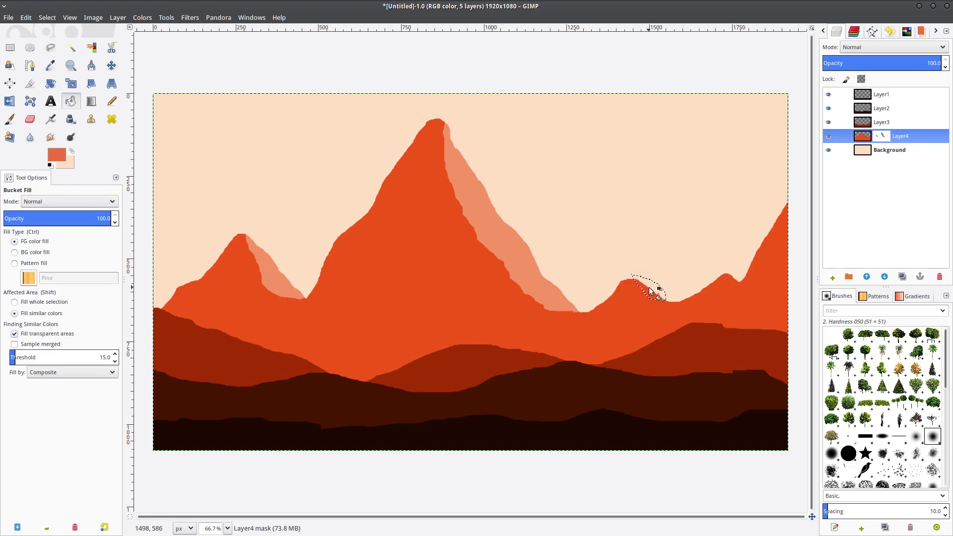
pyautogui.click(659, 350)
pyautogui.click(47, 17)
pyautogui.click(53, 39)
pyautogui.rightClick(885, 183)
# Add a new layer named Layer1-tree and place it between Layer1 and Layer2
pyautogui.click(881, 206)
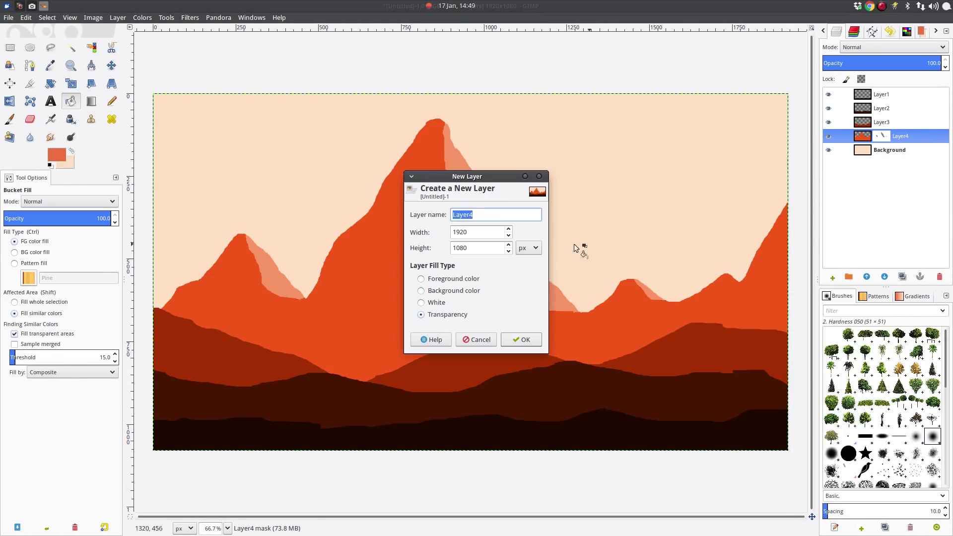
pyautogui.click(497, 215)
pyautogui.write('1-tree')
pyautogui.click(516, 340)
pyautogui.moveTo(891, 141); pyautogui.dragTo(886, 110)
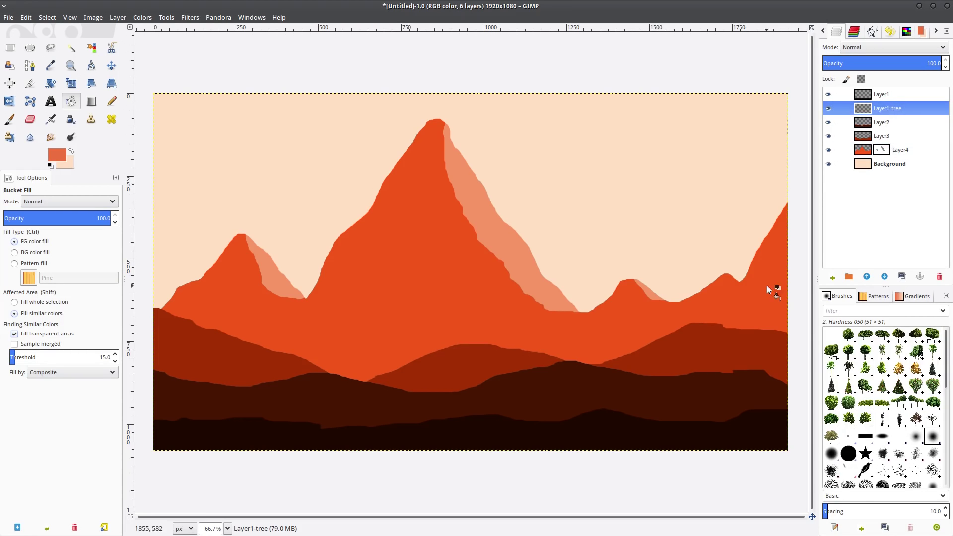
# Stamp ten pine trees across the dark hills with an enlarged 0_tree27 brush
pyautogui.click(931, 369)
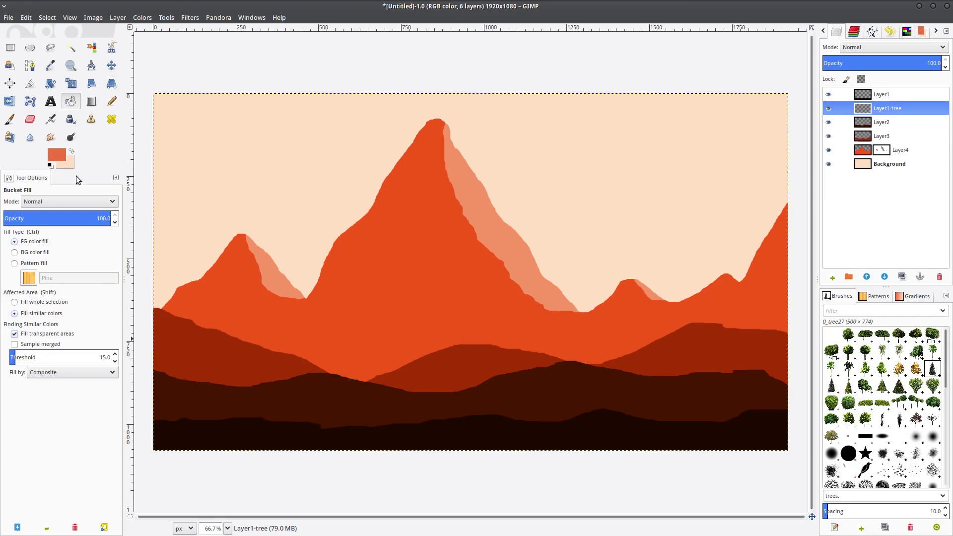
pyautogui.press('p')
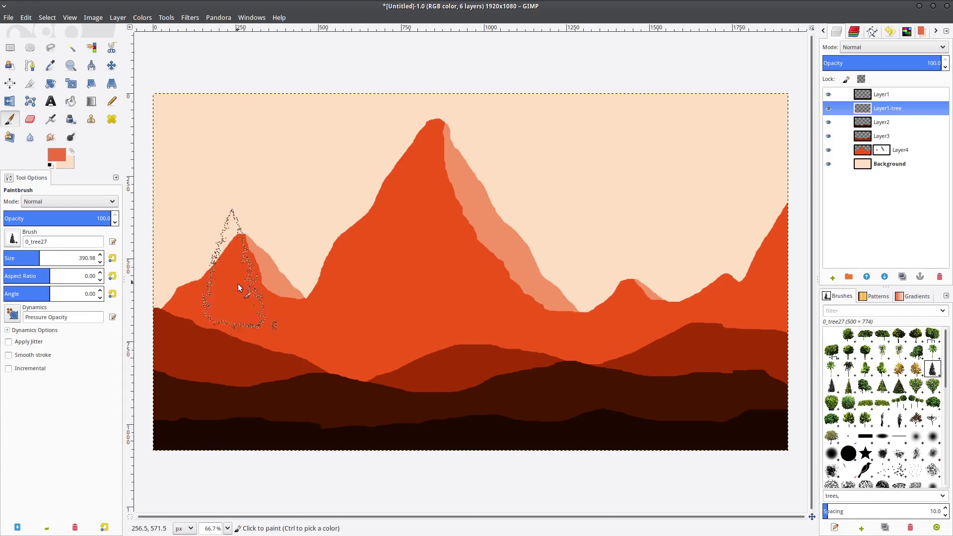
pyautogui.moveTo(59, 259)
pyautogui.mouseDown()
pyautogui.moveTo(101, 258)
pyautogui.moveTo(202, 380)
pyautogui.mouseUp()
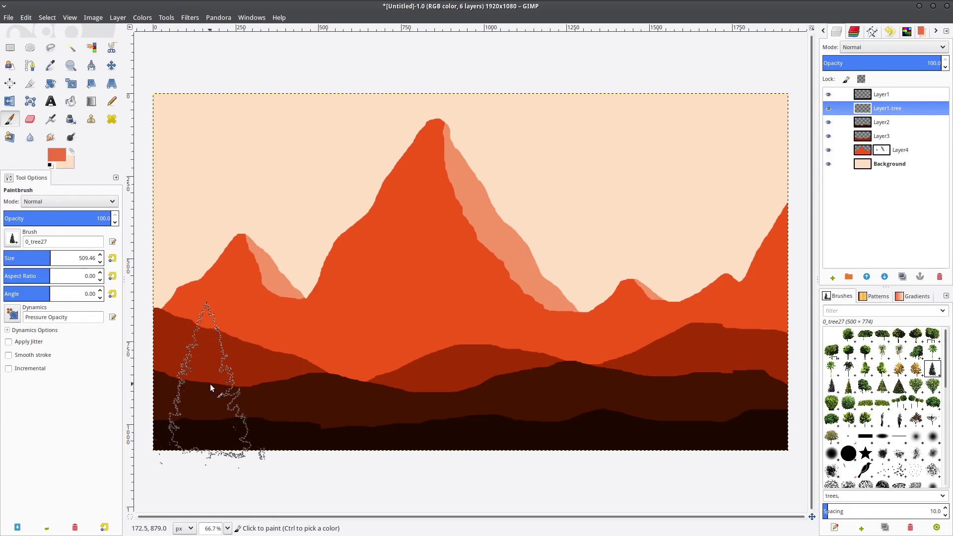
pyautogui.click(210, 384)
pyautogui.click(629, 399)
pyautogui.click(737, 423)
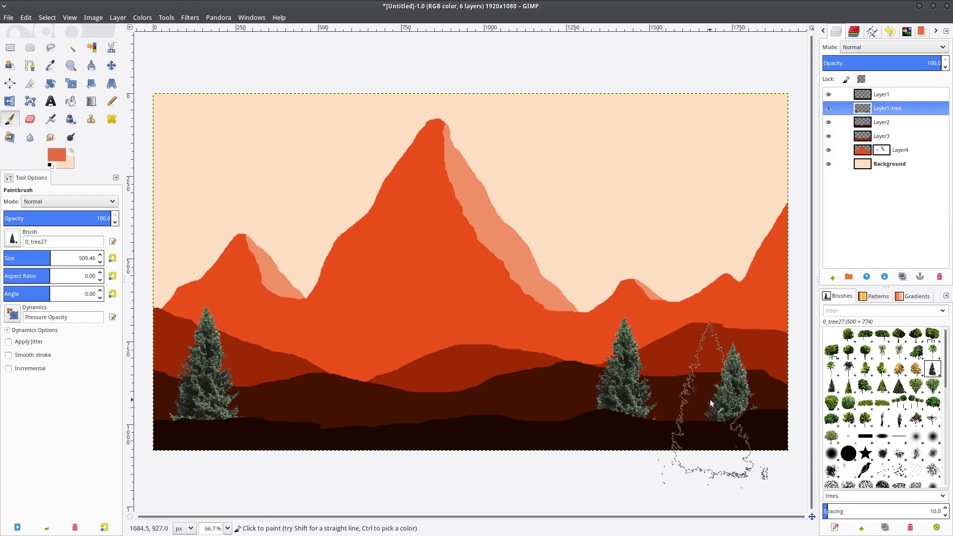
pyautogui.click(710, 402)
pyautogui.click(504, 430)
pyautogui.click(367, 403)
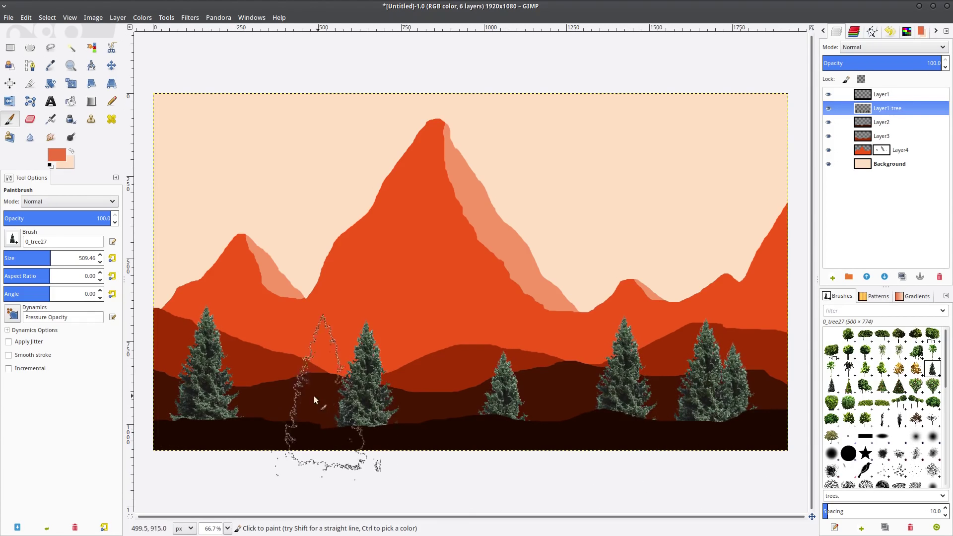
pyautogui.click(293, 375)
pyautogui.click(454, 408)
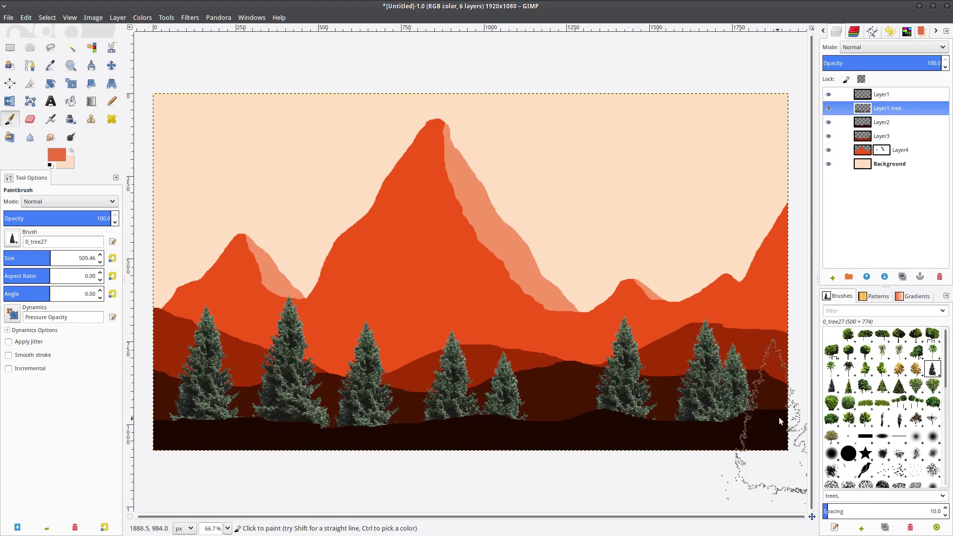
pyautogui.click(780, 392)
pyautogui.click(670, 416)
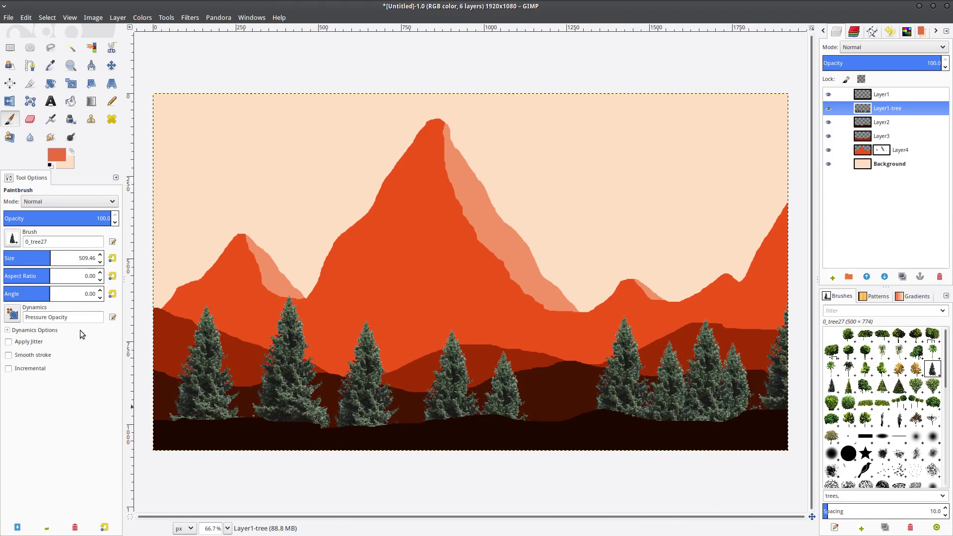
# Shrink the tree brush and stamp five more pines into gaps along the dark band
pyautogui.click(100, 263)
pyautogui.click(251, 390)
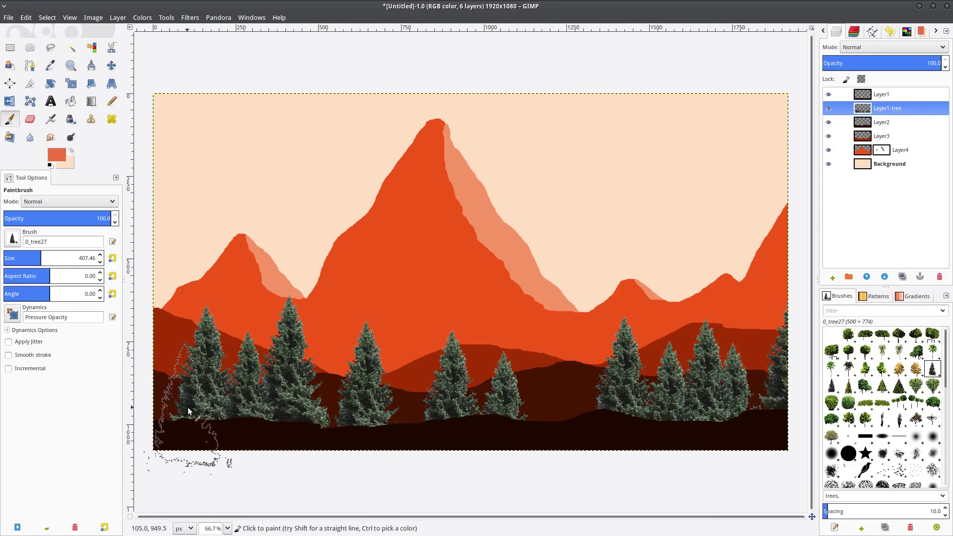
pyautogui.click(388, 423)
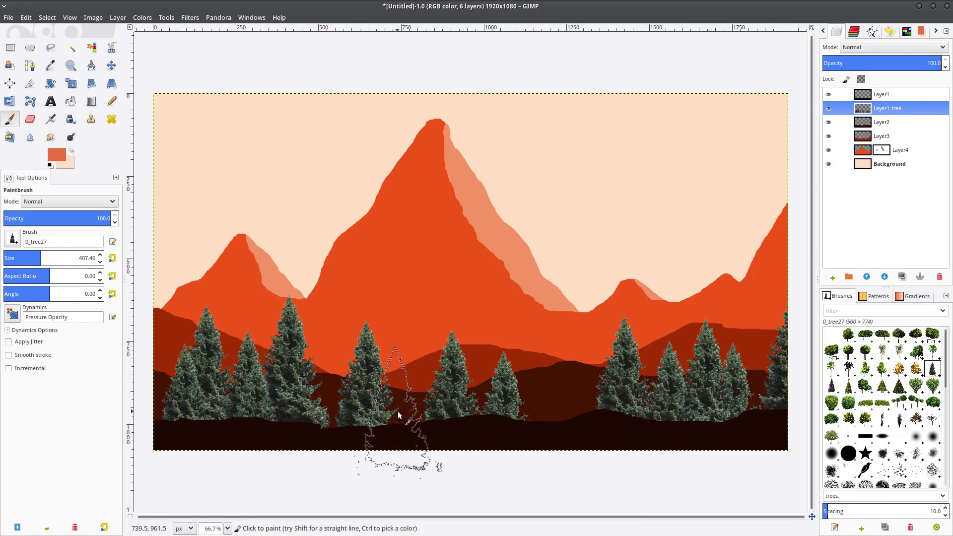
pyautogui.click(561, 418)
pyautogui.click(589, 401)
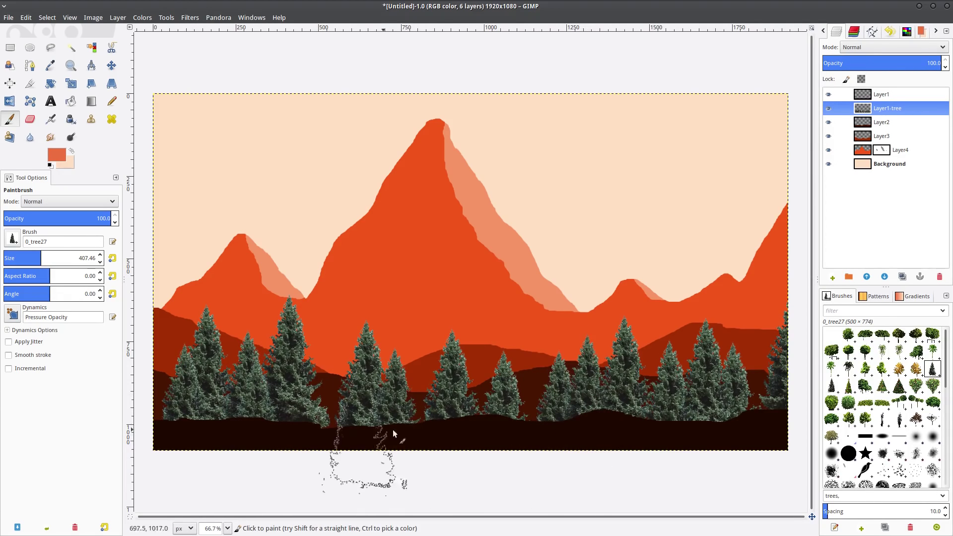
pyautogui.click(418, 422)
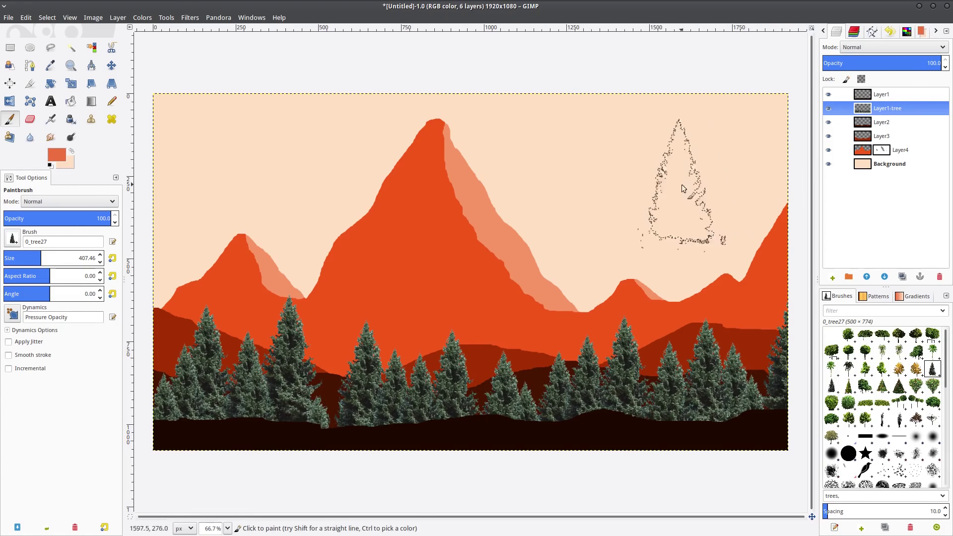
# Select Layer1-tree's tree shapes with Alpha to Selection and sample the dark ground colour
pyautogui.rightClick(907, 111)
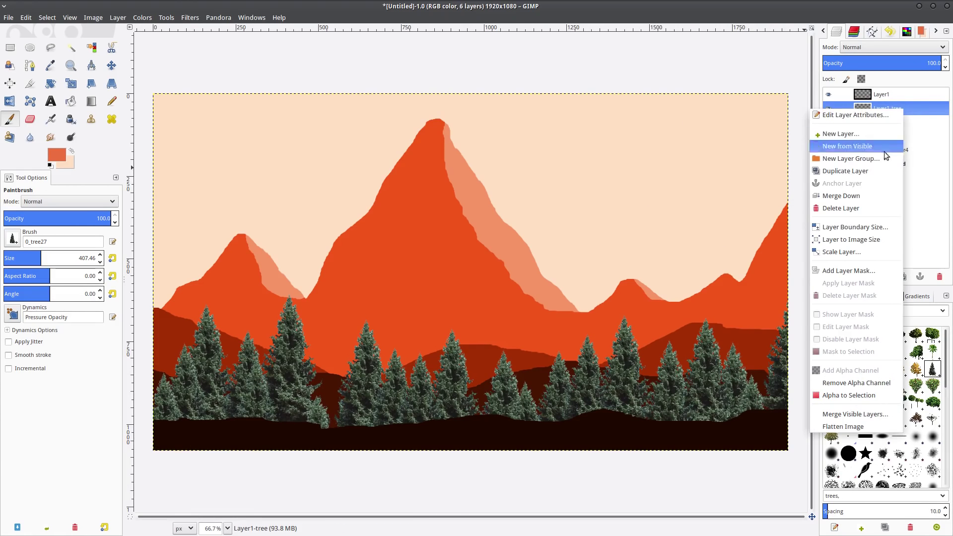
pyautogui.click(849, 395)
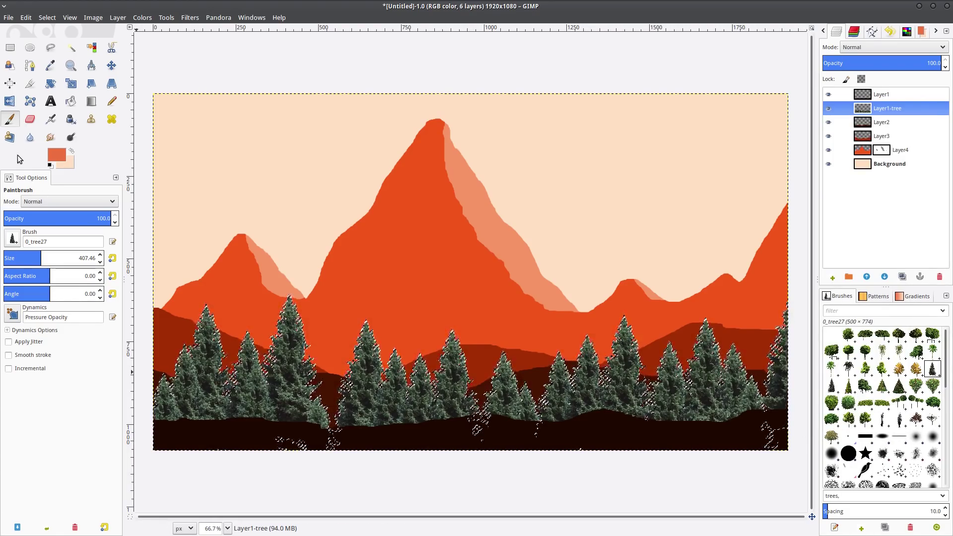
pyautogui.click(59, 158)
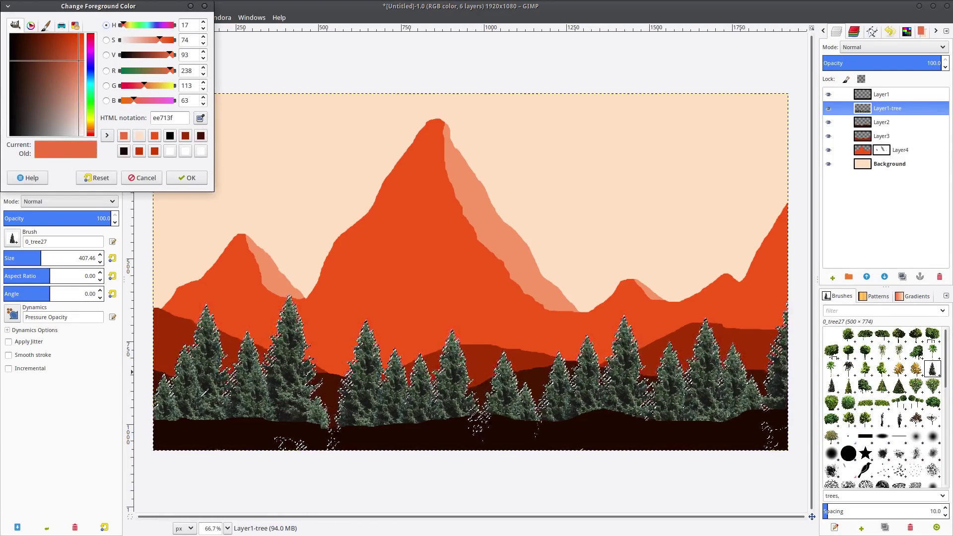
pyautogui.click(201, 436)
pyautogui.click(178, 178)
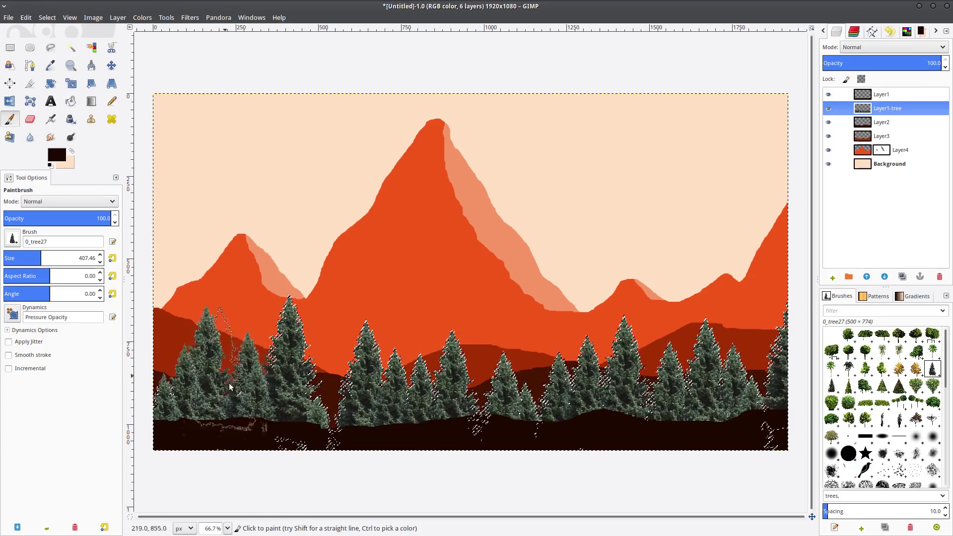
# Fill the tree selection with the dark brown foreground colour and clear the selection
pyautogui.rightClick(243, 391)
pyautogui.moveTo(278, 265)
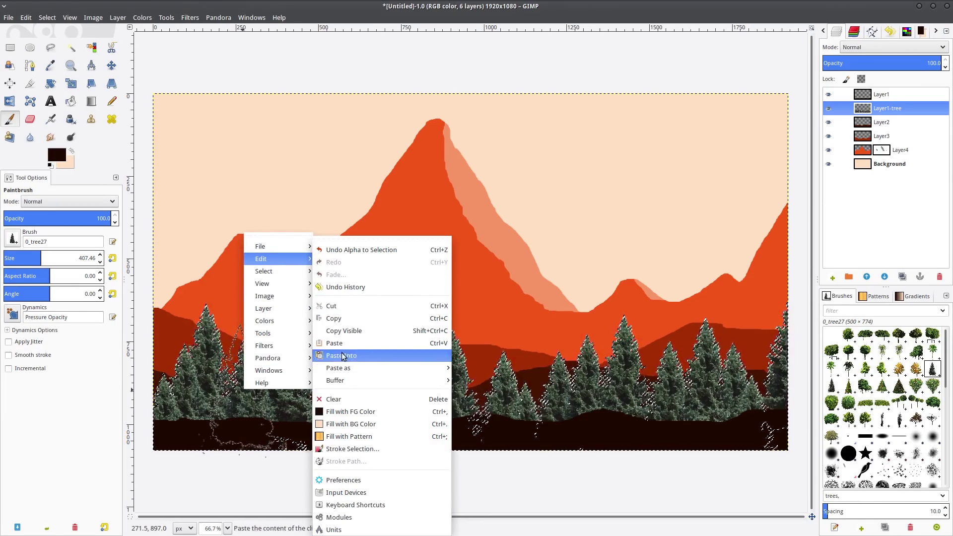
pyautogui.click(346, 412)
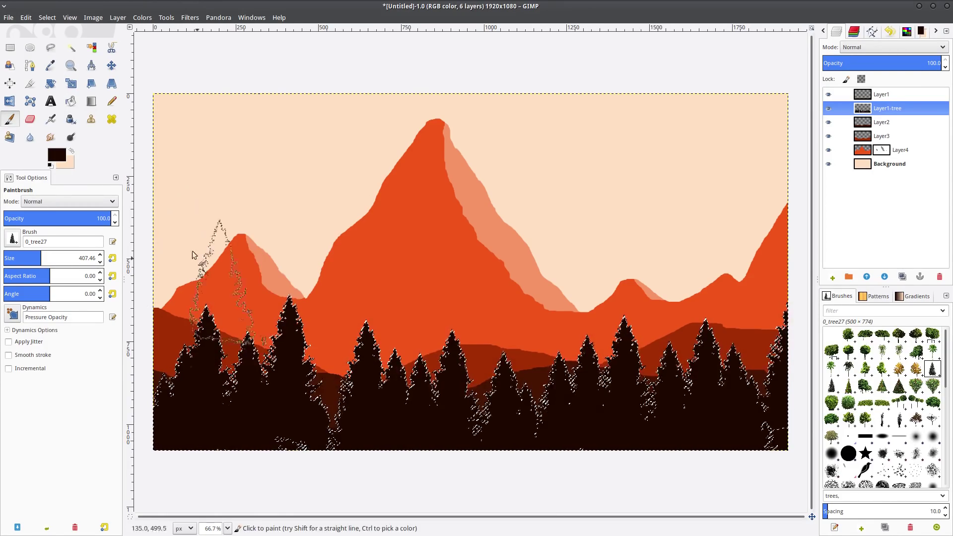
pyautogui.click(47, 17)
pyautogui.click(55, 41)
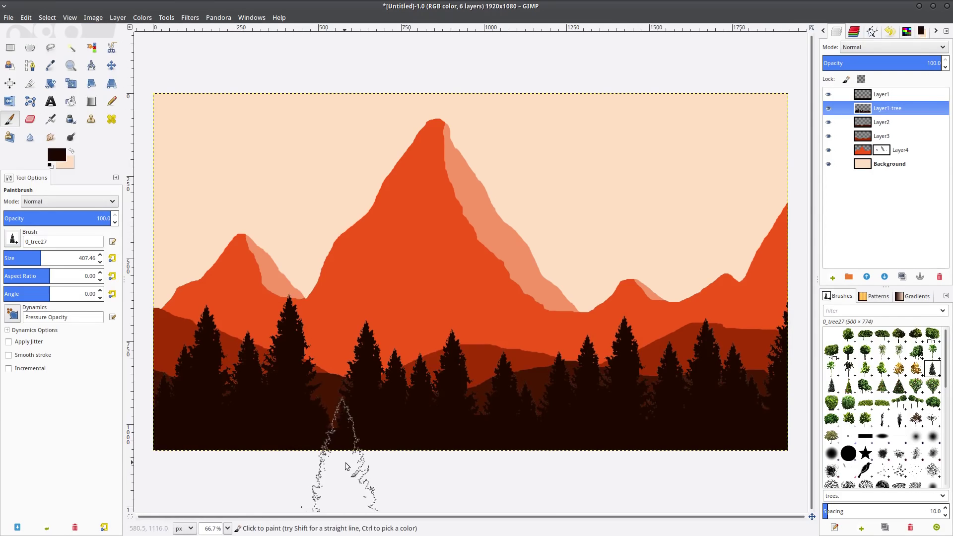
pyautogui.rightClick(874, 243)
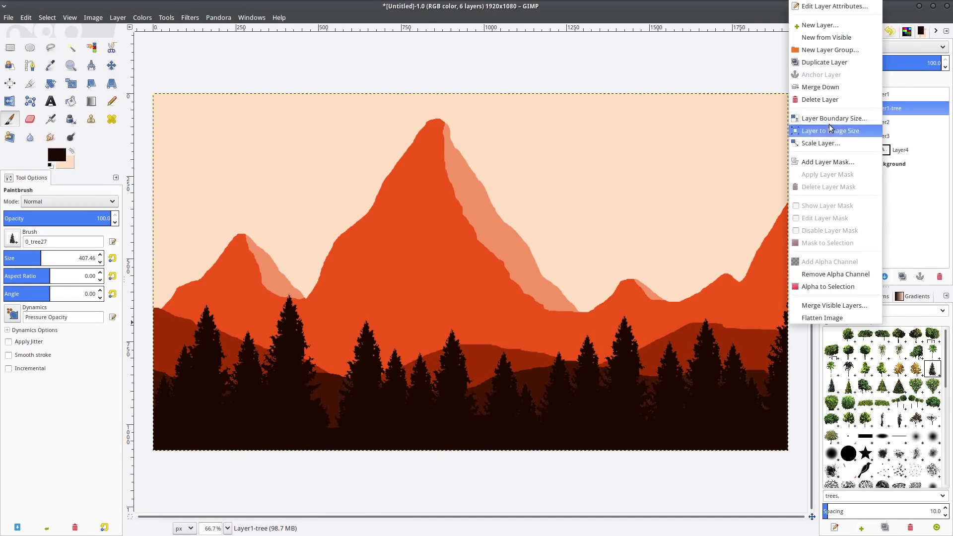
# Create a Layer2-tree layer, hide Layer1, and move Layer2-tree below Layer2
pyautogui.click(819, 37)
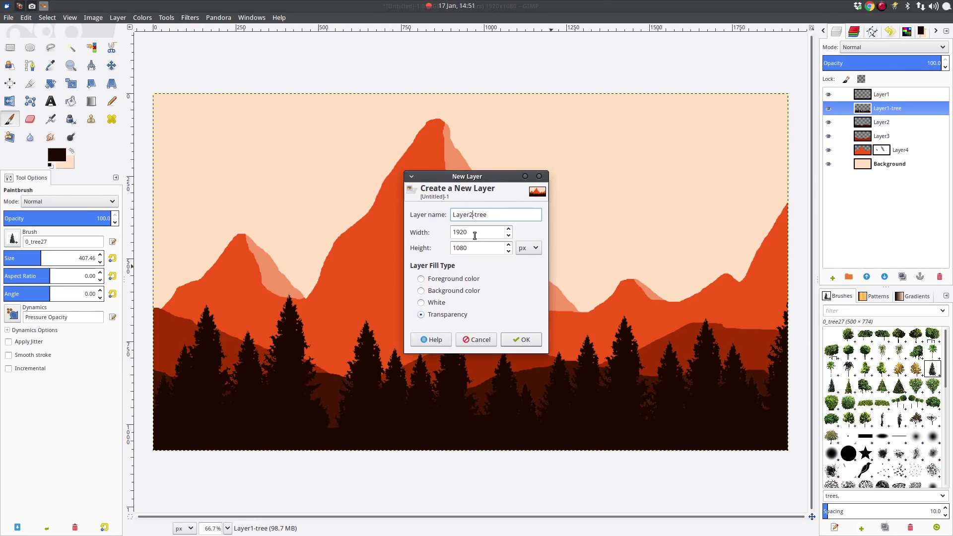
pyautogui.click(513, 341)
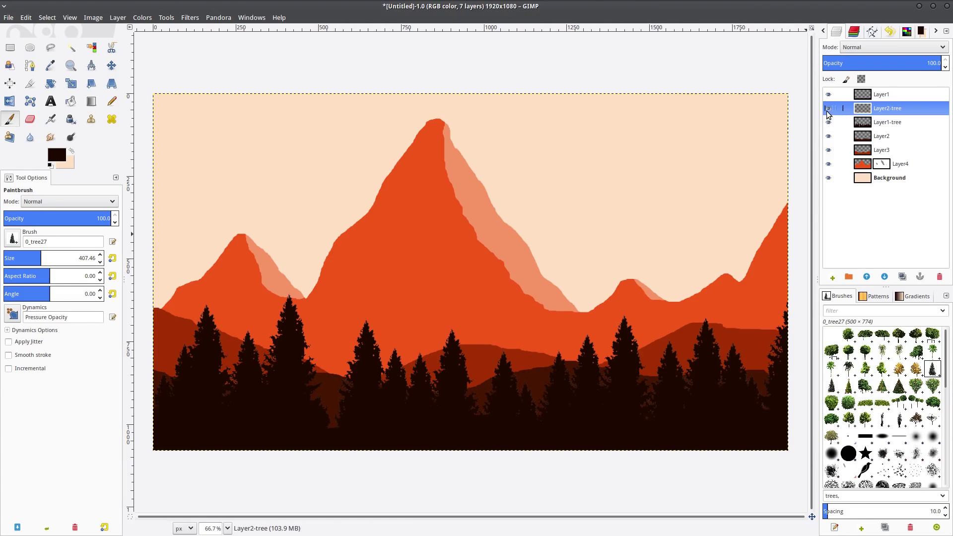
pyautogui.click(828, 95)
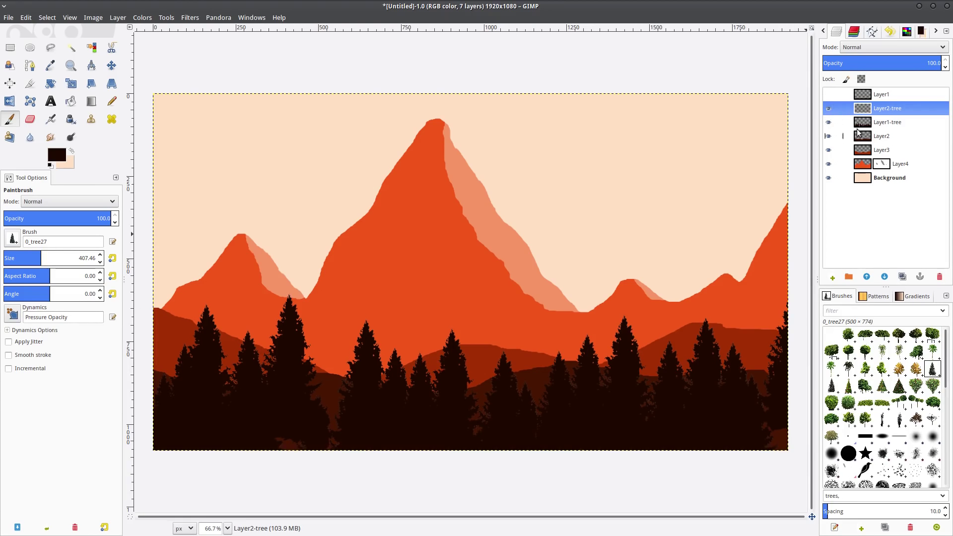
pyautogui.moveTo(887, 114); pyautogui.dragTo(855, 128)
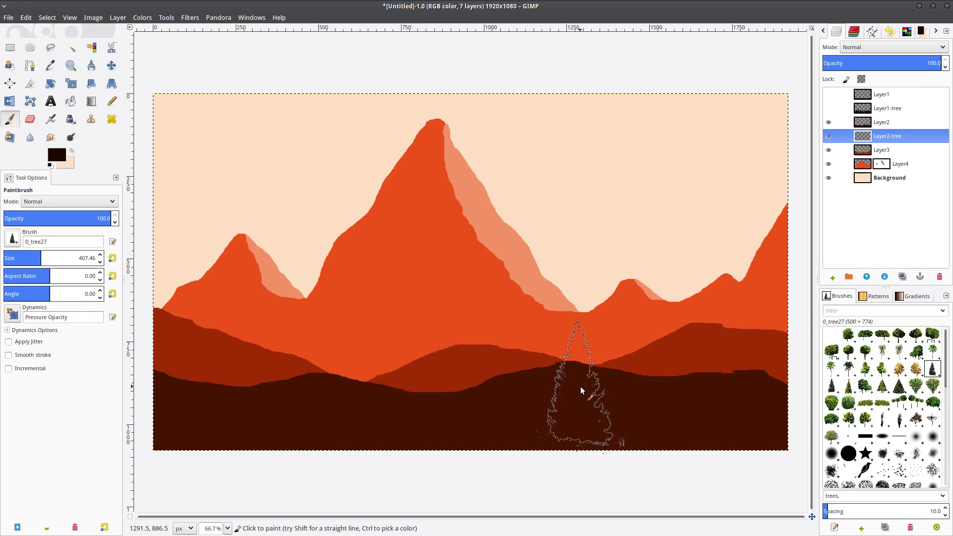
# Stamp nine large pine trees across the middle hills from right to left
pyautogui.click(705, 388)
pyautogui.click(762, 385)
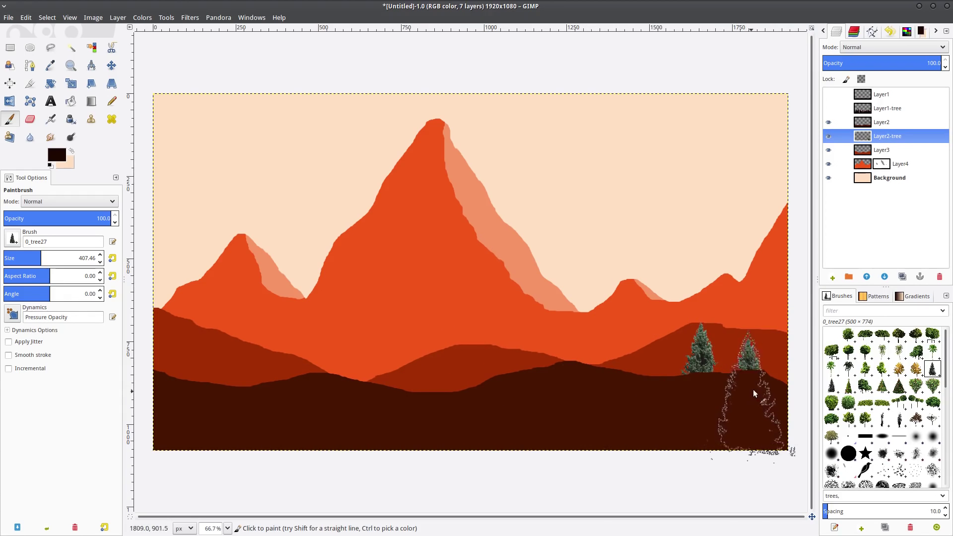
pyautogui.click(511, 382)
pyautogui.click(461, 366)
pyautogui.click(360, 392)
pyautogui.click(301, 406)
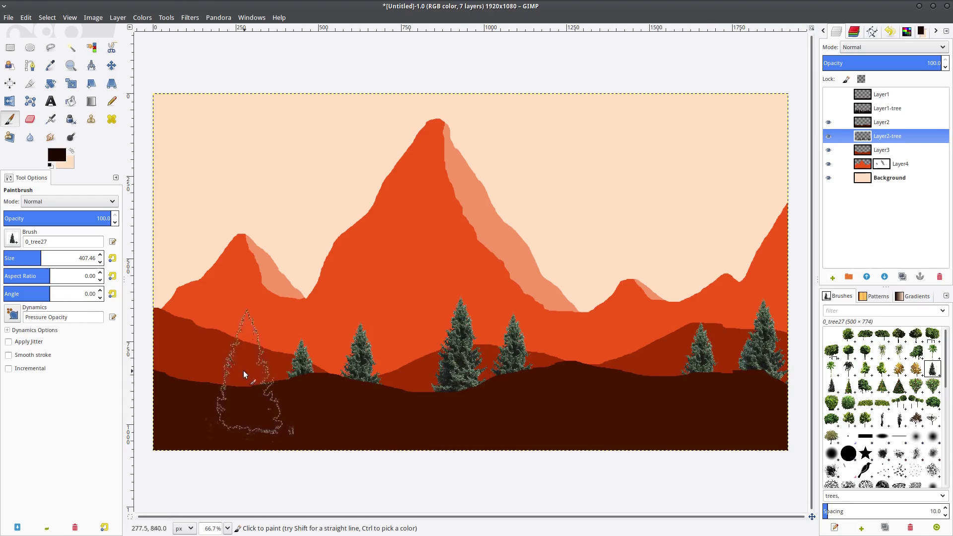
pyautogui.click(241, 375)
pyautogui.click(202, 354)
pyautogui.click(596, 402)
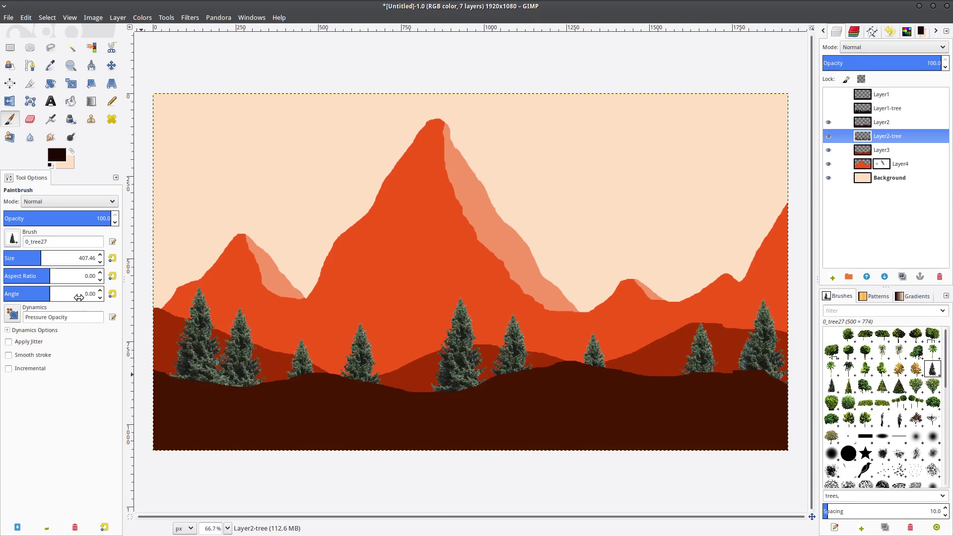
# Shrink the tree brush to 330.46 and stamp a cluster of small pines on the left
pyautogui.click(100, 262)
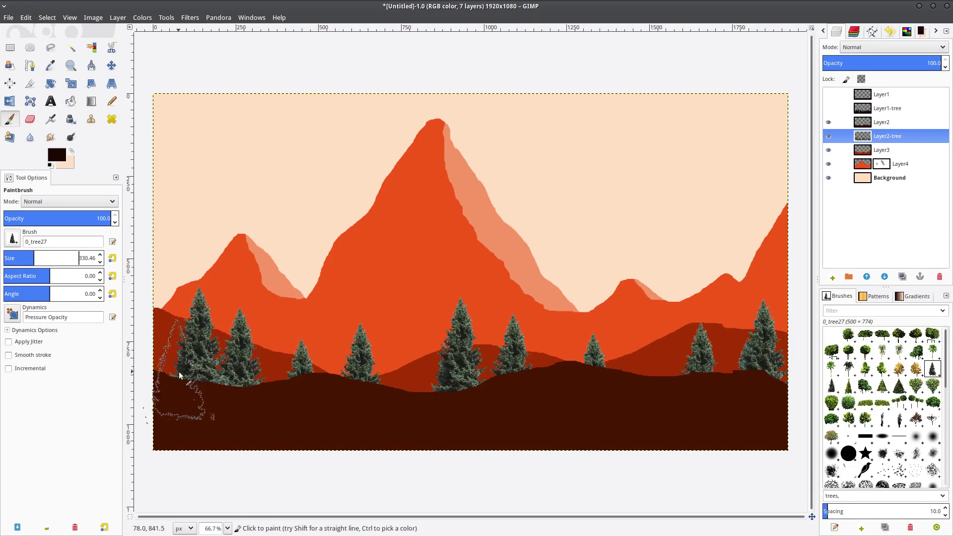
pyautogui.click(167, 350)
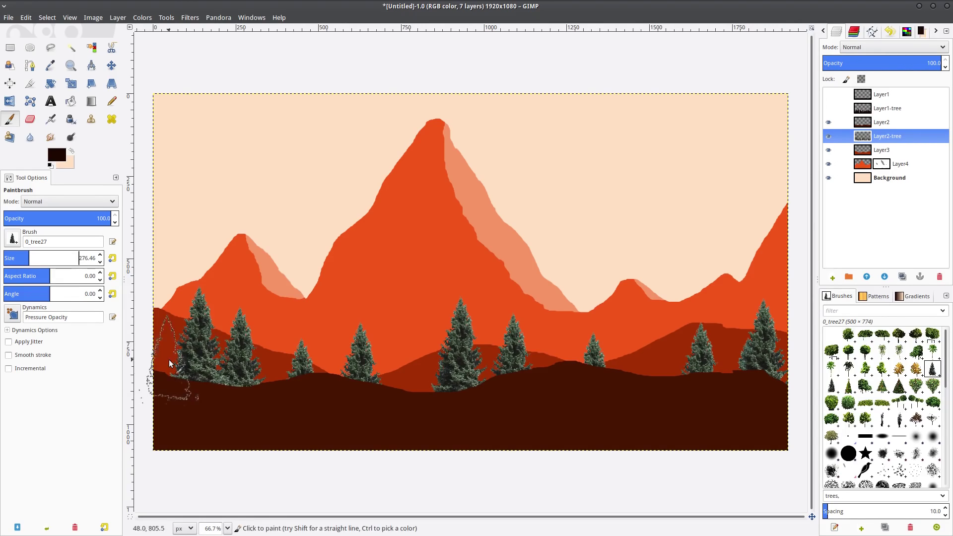
pyautogui.click(271, 365)
pyautogui.click(284, 354)
pyautogui.click(301, 360)
pyautogui.click(317, 359)
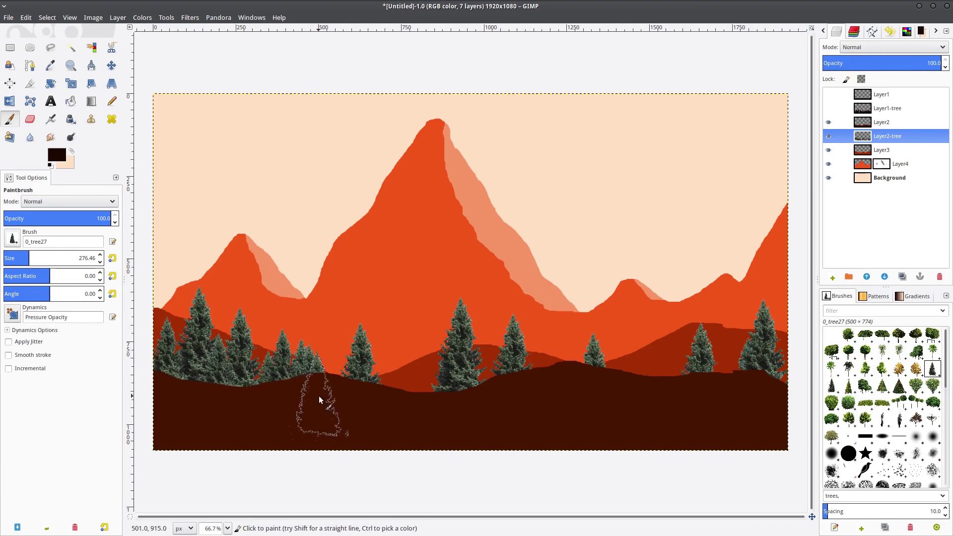
pyautogui.click(339, 362)
# Add eleven more small pines across the middle and right of the hills
pyautogui.click(389, 395)
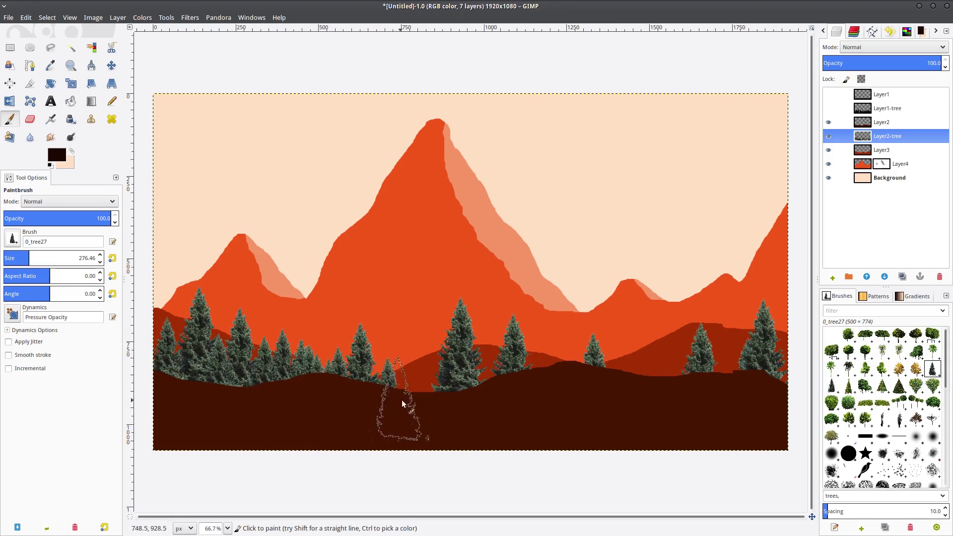
pyautogui.click(406, 394)
pyautogui.click(425, 397)
pyautogui.click(439, 397)
pyautogui.click(479, 401)
pyautogui.click(488, 395)
pyautogui.click(533, 378)
pyautogui.click(562, 377)
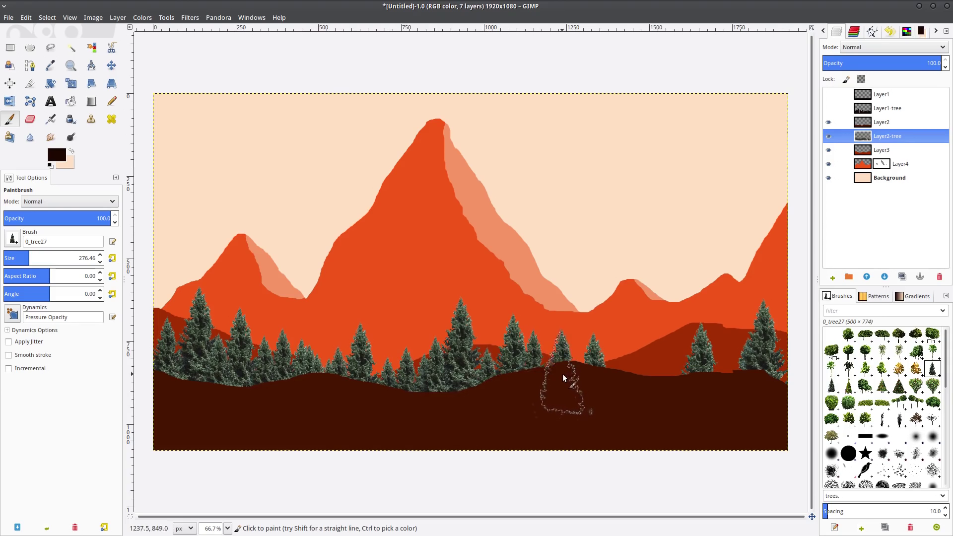
pyautogui.click(669, 398)
pyautogui.click(726, 374)
pyautogui.click(626, 382)
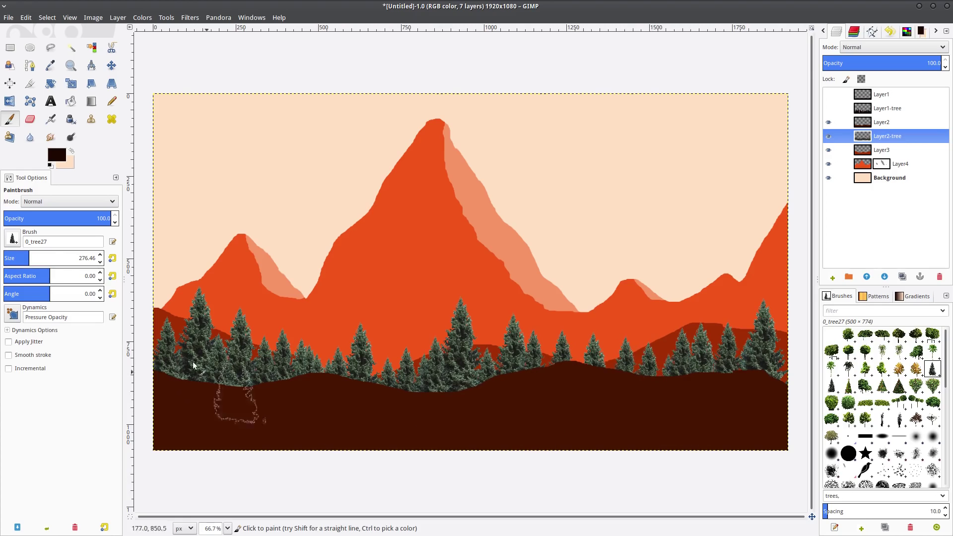
# Fill Layer2-tree's pine shapes with the dark brown foreground colour and clear the selection
pyautogui.rightClick(896, 141)
pyautogui.click(859, 426)
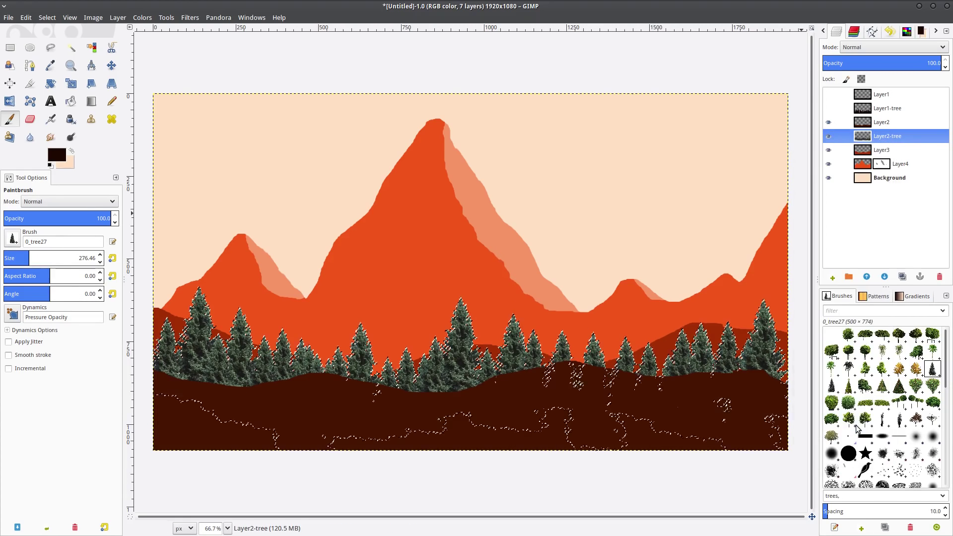
pyautogui.click(59, 157)
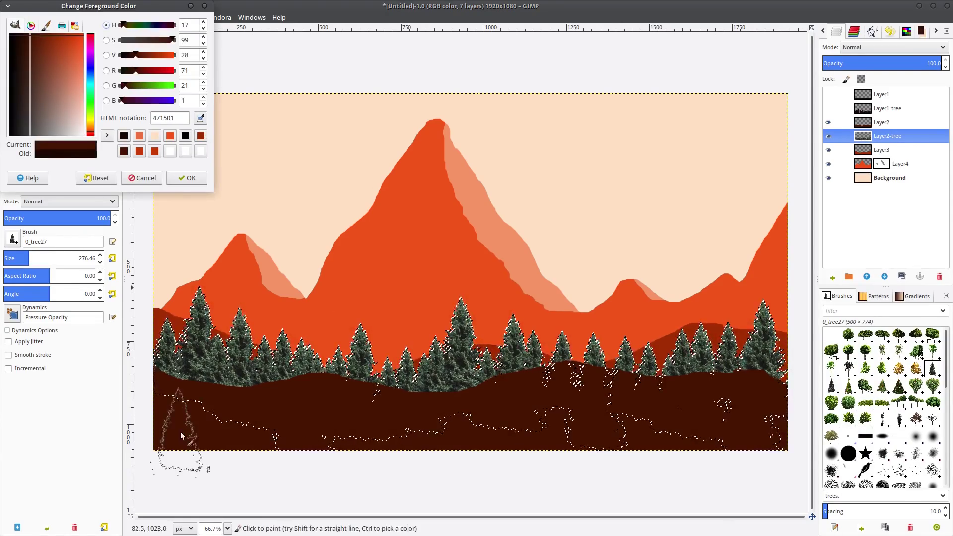
pyautogui.click(184, 177)
pyautogui.rightClick(230, 367)
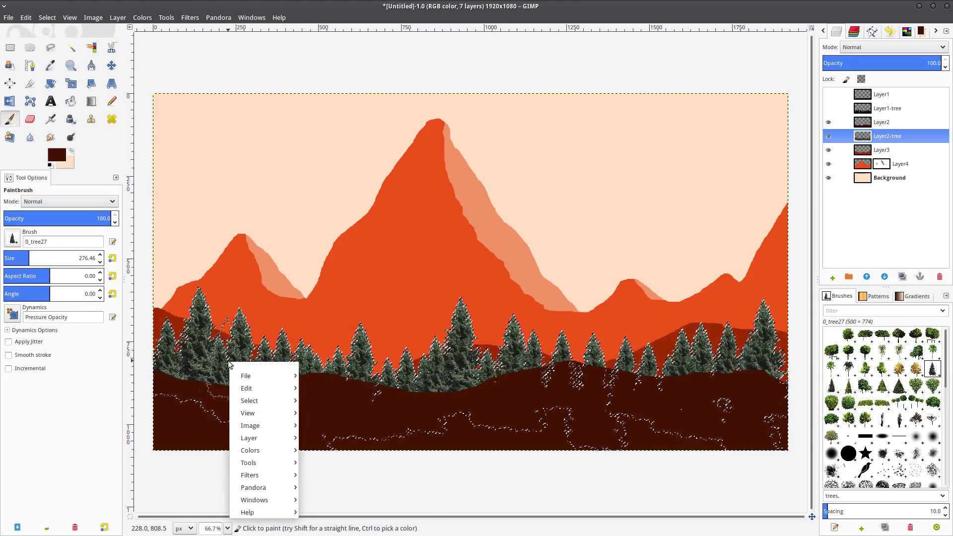
pyautogui.moveTo(253, 387)
pyautogui.click(323, 410)
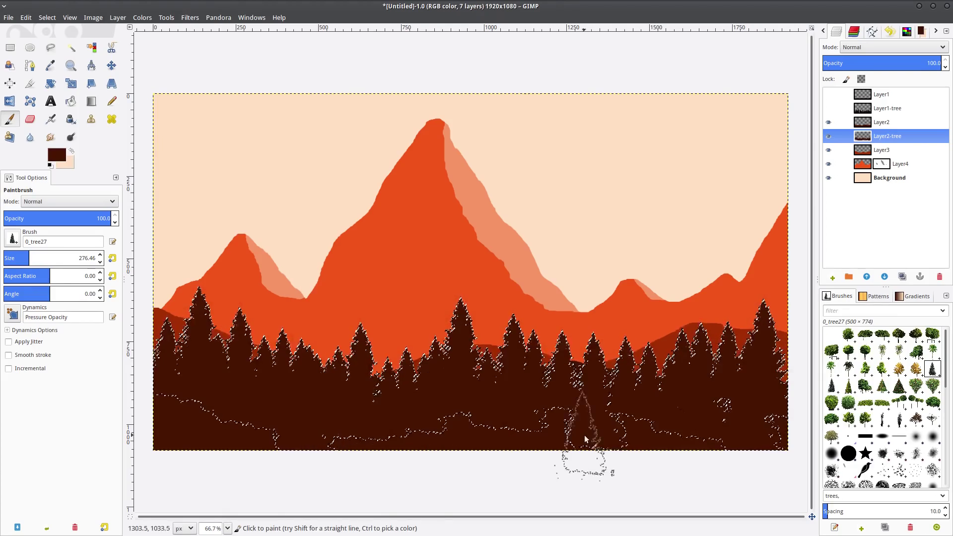
pyautogui.click(47, 17)
pyautogui.click(50, 45)
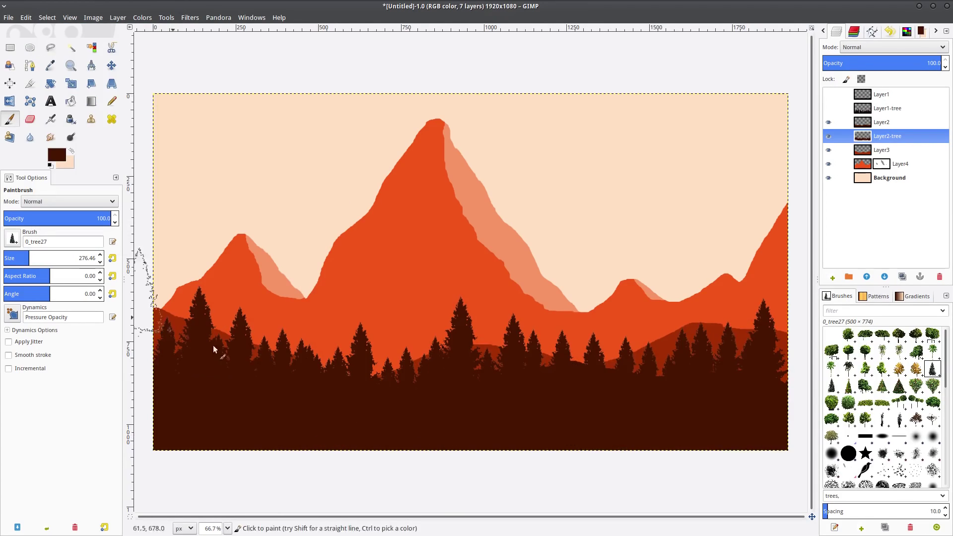
# Hide Layer1, Layer1-tree, Layer2 and Layer2-tree so only the lower hills show
pyautogui.click(828, 108)
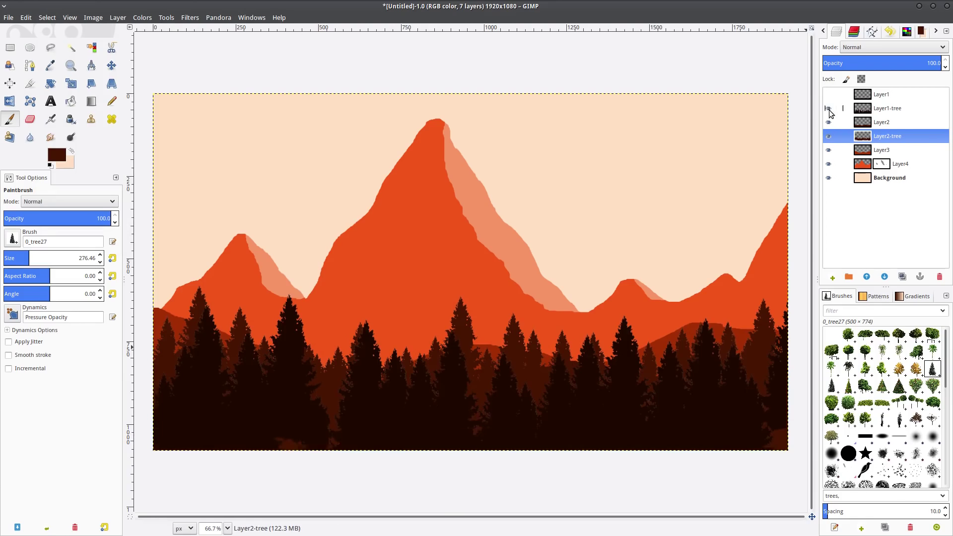
pyautogui.click(828, 94)
pyautogui.click(828, 108)
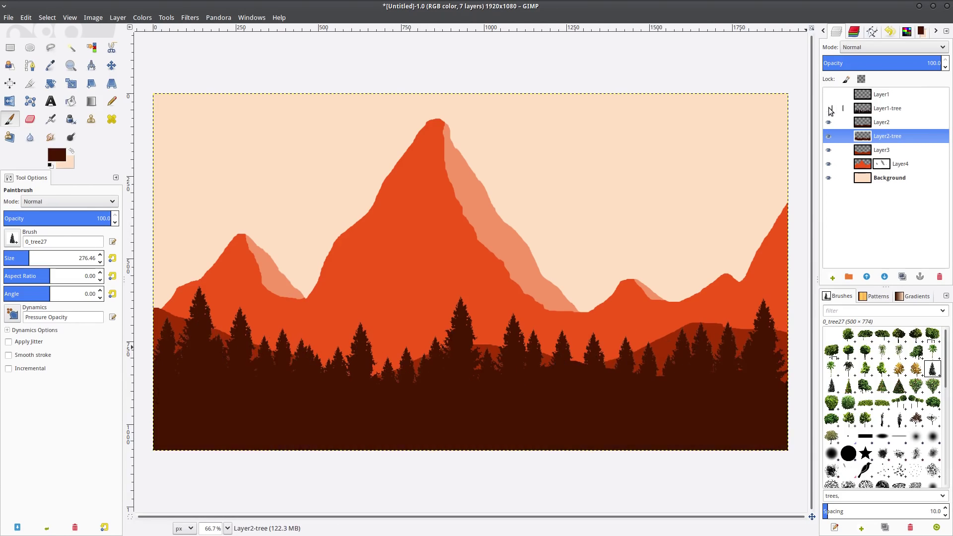
pyautogui.click(828, 122)
pyautogui.click(828, 136)
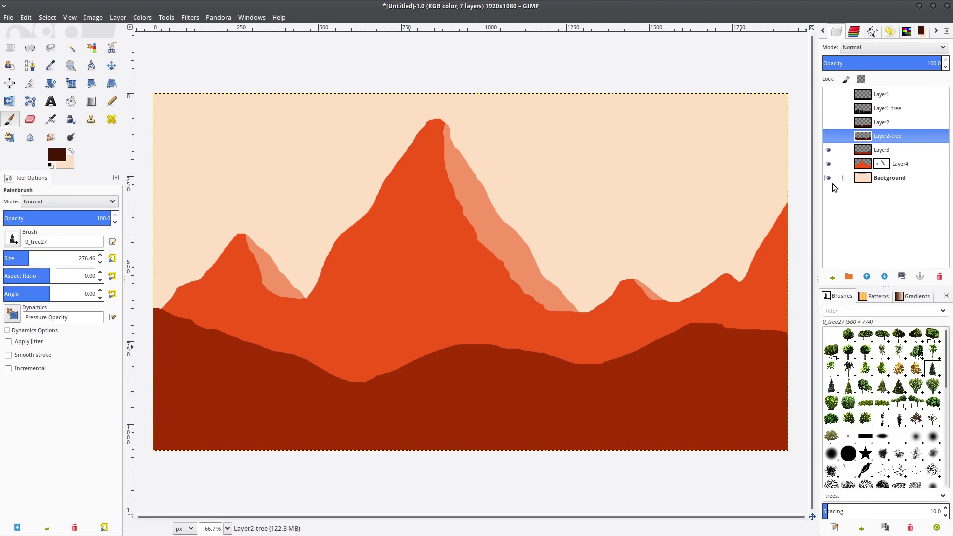
# Create a Layer3-tree layer and place it below Layer3, above Layer4
pyautogui.rightClick(849, 215)
pyautogui.click(856, 22)
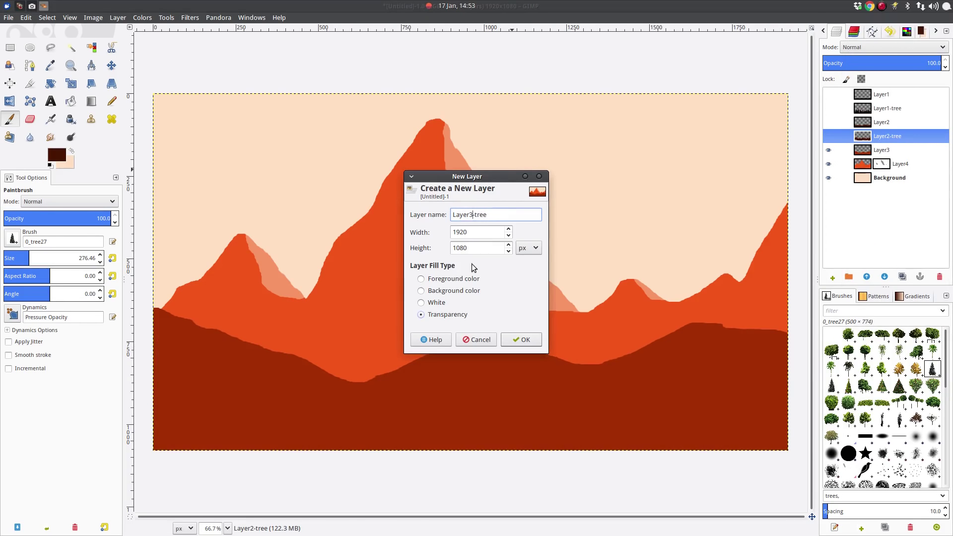
pyautogui.click(515, 341)
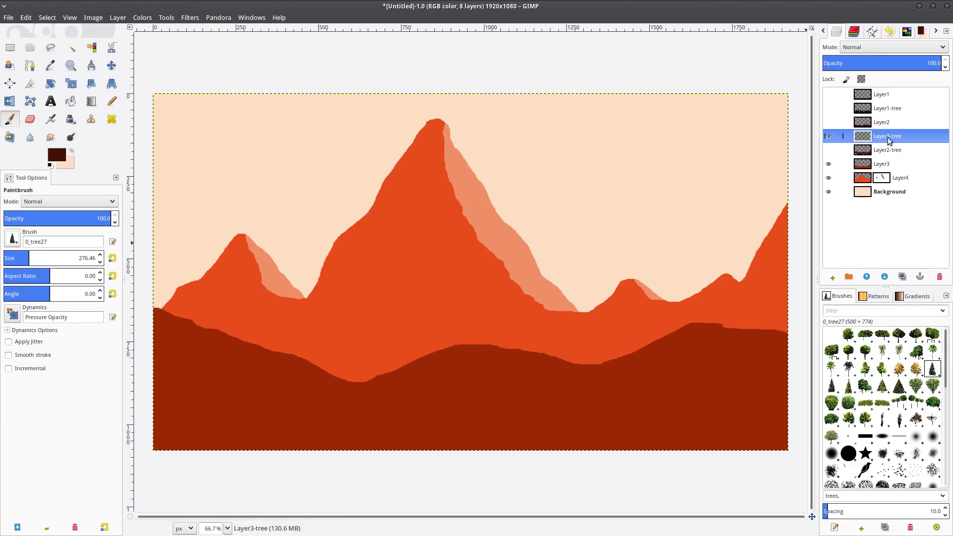
pyautogui.moveTo(889, 140); pyautogui.dragTo(893, 174)
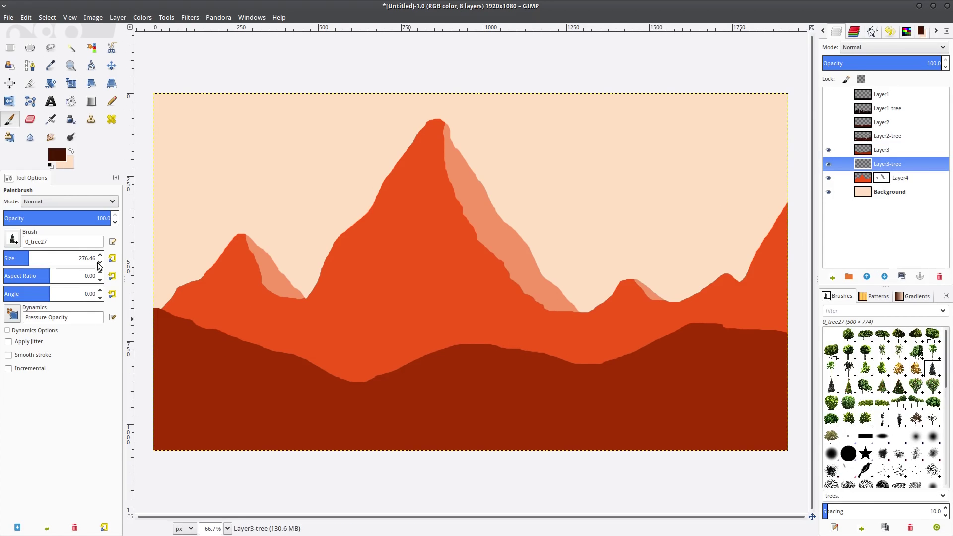
pyautogui.scroll(-6, 101, 263)
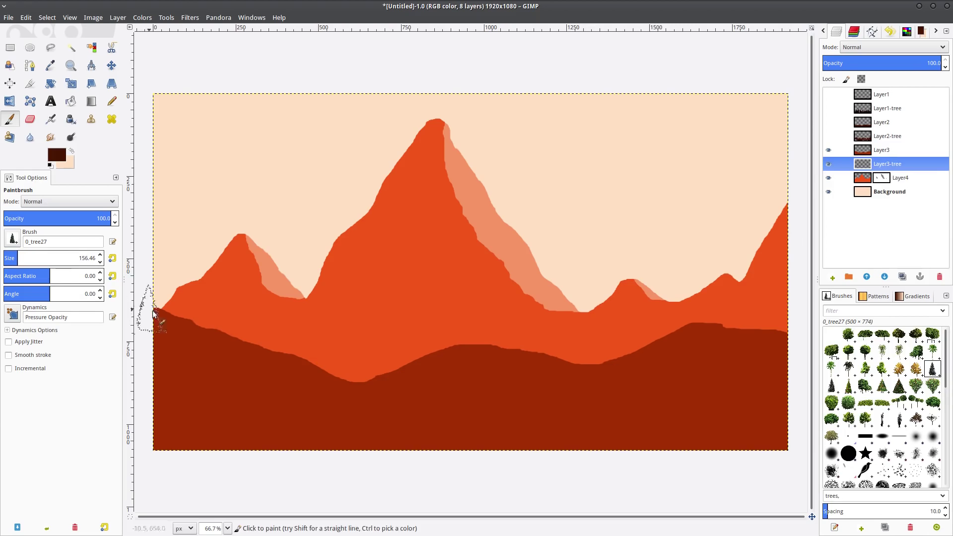
# Stamp ten pine trees along the red hill ridge, then shrink the brush to 120.46
pyautogui.click(271, 357)
pyautogui.click(365, 378)
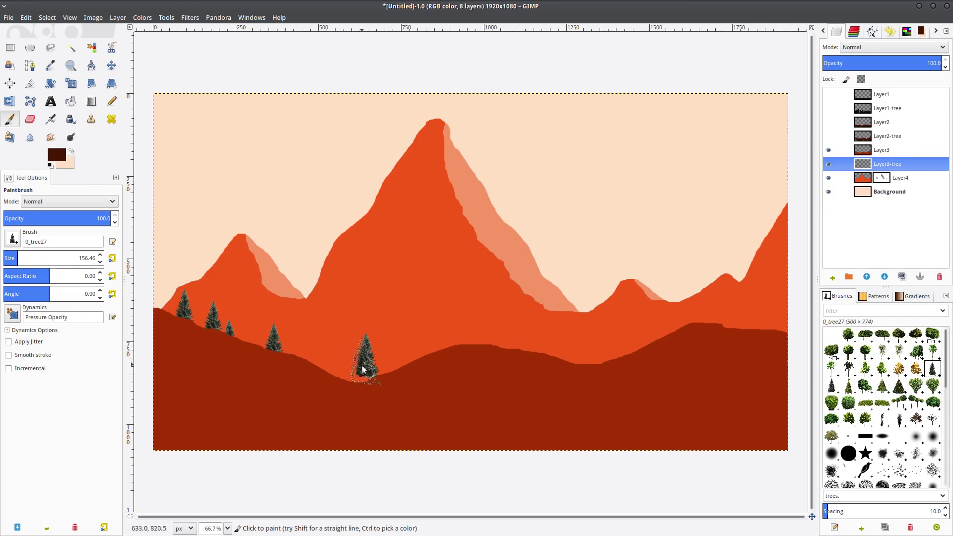
pyautogui.click(329, 383)
pyautogui.click(356, 385)
pyautogui.click(322, 373)
pyautogui.click(300, 362)
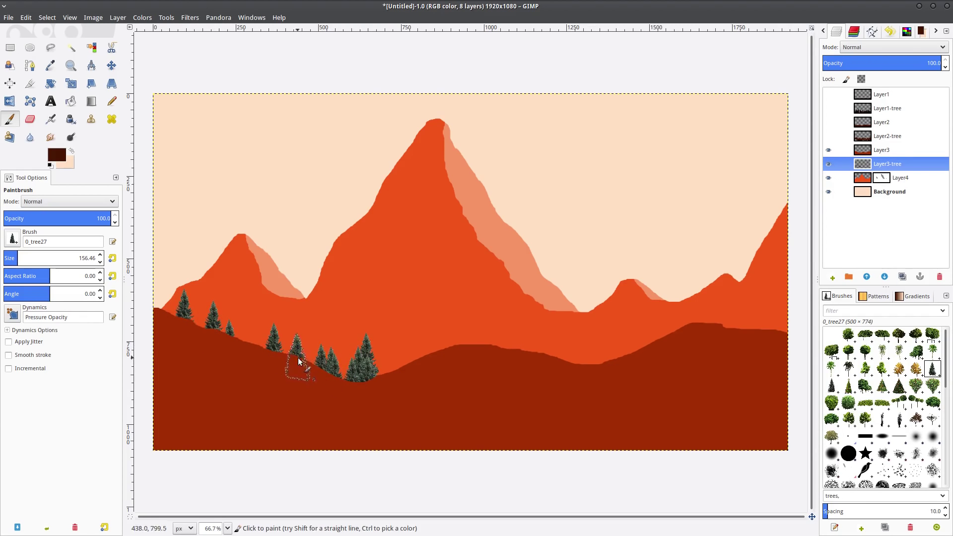
pyautogui.click(245, 342)
pyautogui.click(509, 343)
pyautogui.click(455, 361)
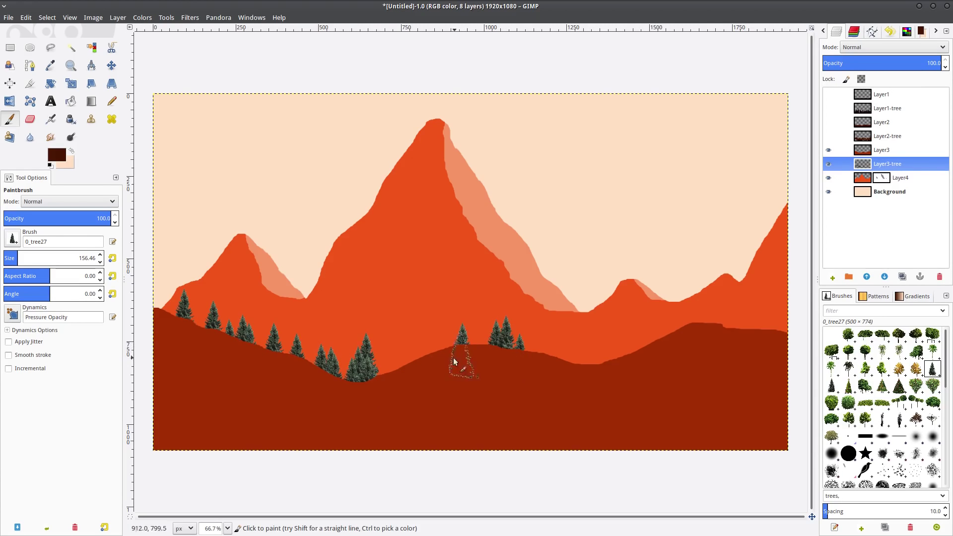
pyautogui.click(414, 376)
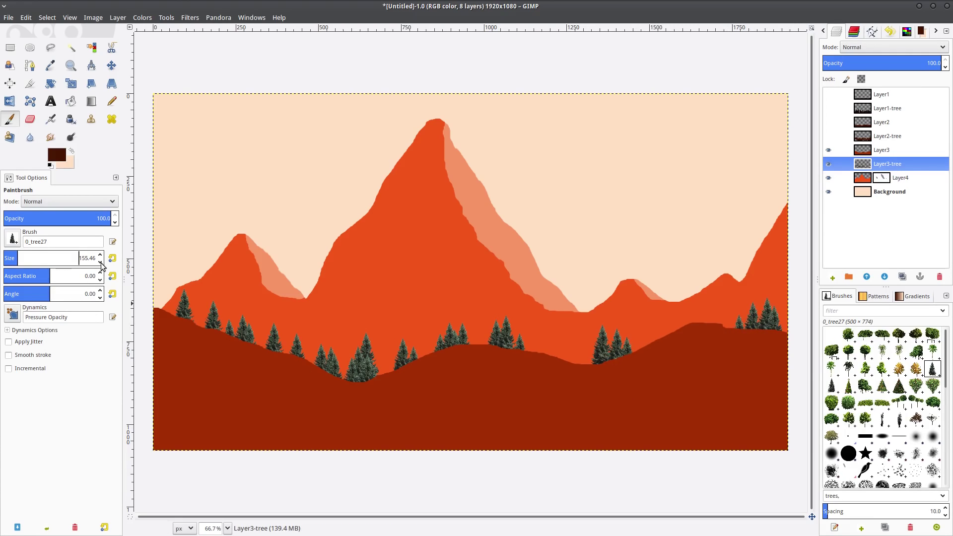
pyautogui.click(100, 262)
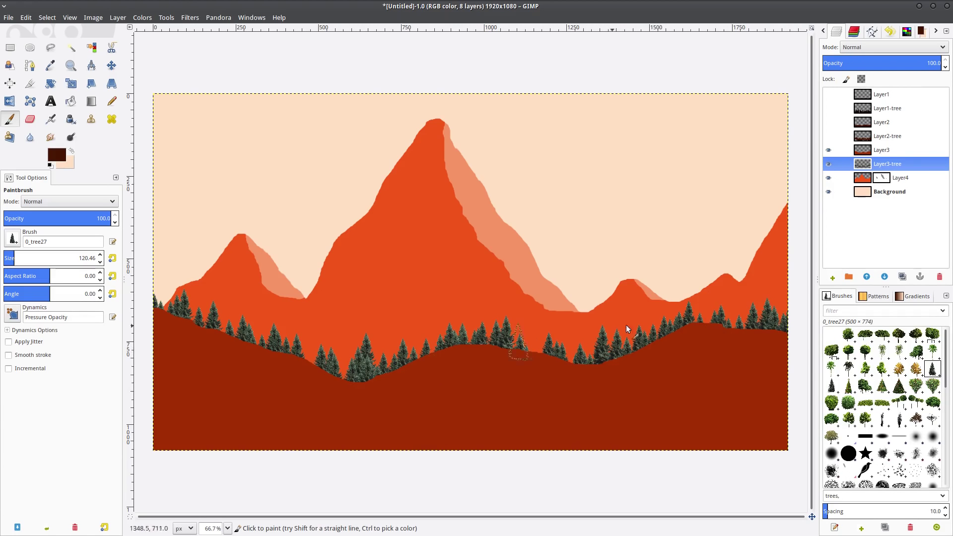
# Select Layer3-tree's tree shapes and set the foreground to the ground's dark red, a32f02
pyautogui.rightClick(898, 168)
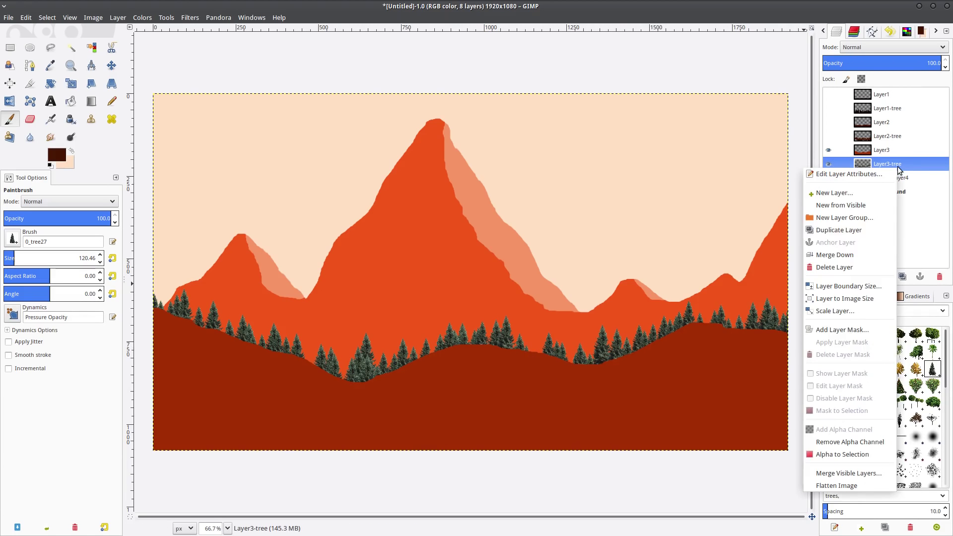
pyautogui.click(844, 455)
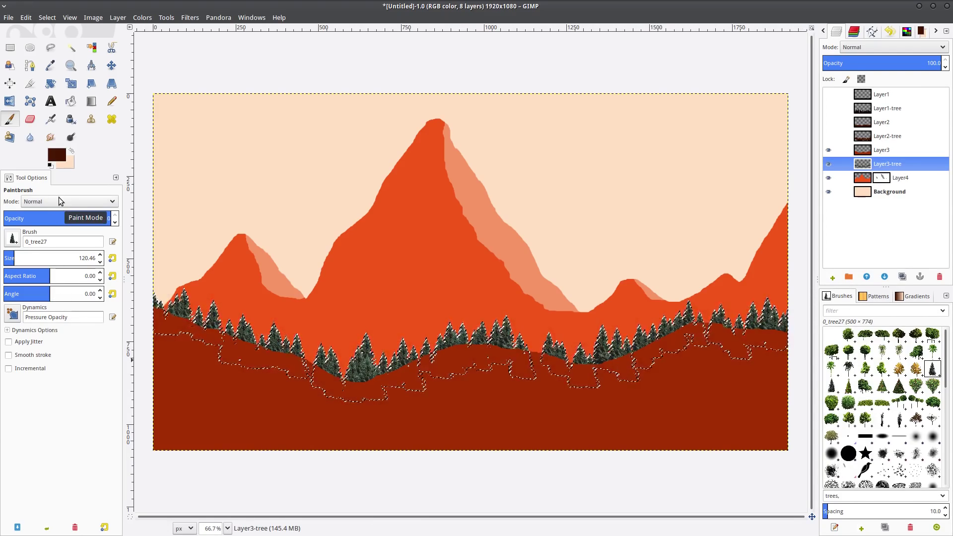
pyautogui.click(55, 154)
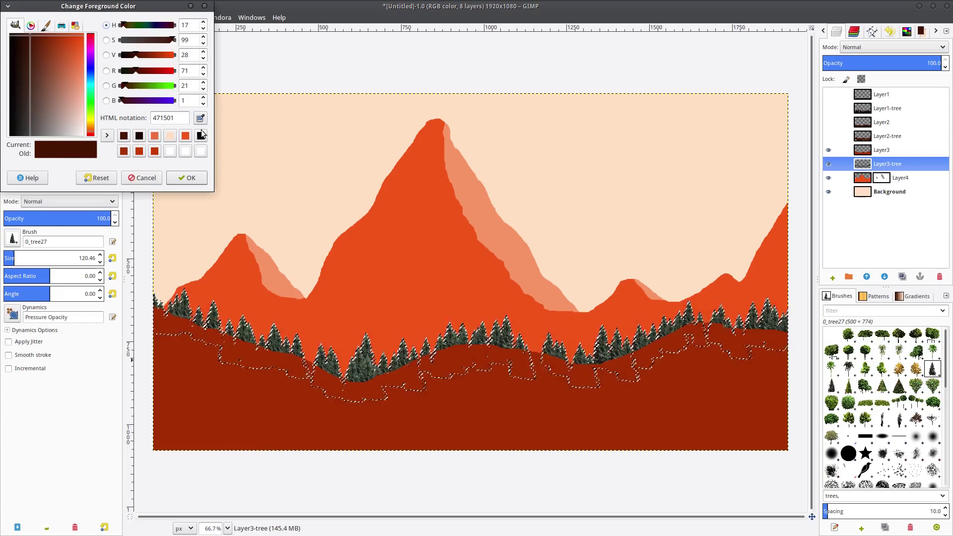
pyautogui.keyDown('ctrl'); pyautogui.click(217, 403); pyautogui.keyUp('ctrl')
pyautogui.click(179, 182)
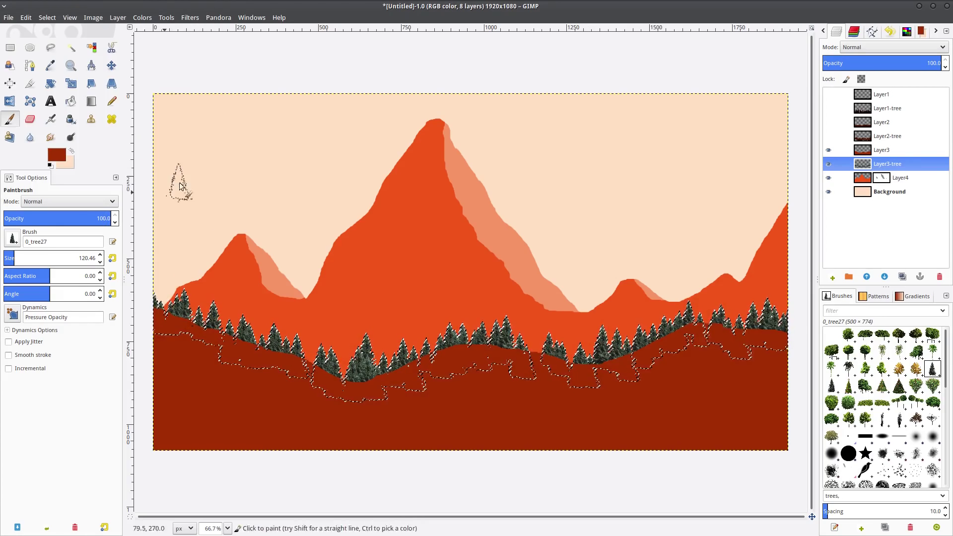
# Fill the trees with dark red, clear the selection, and show all hill and tree layers again
pyautogui.rightClick(492, 346)
pyautogui.moveTo(499, 365)
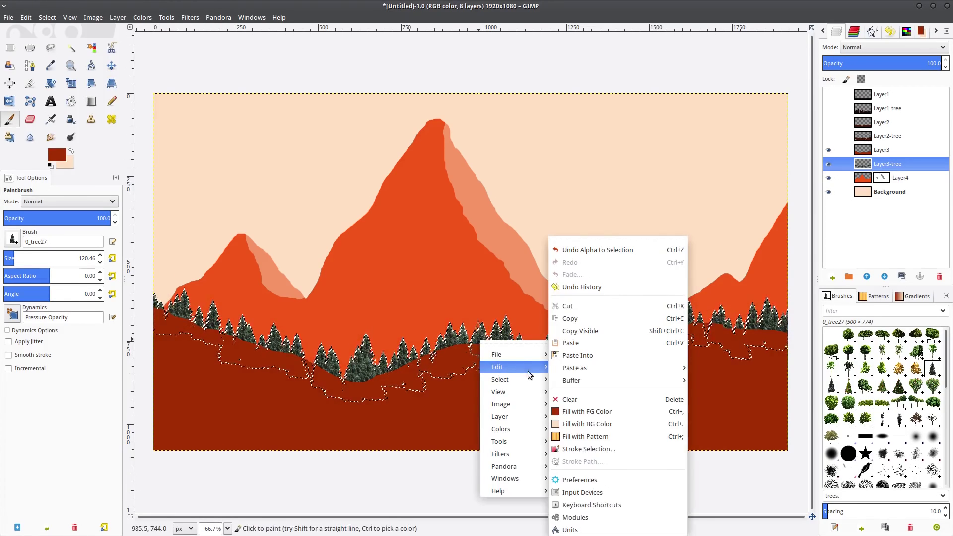
pyautogui.click(592, 409)
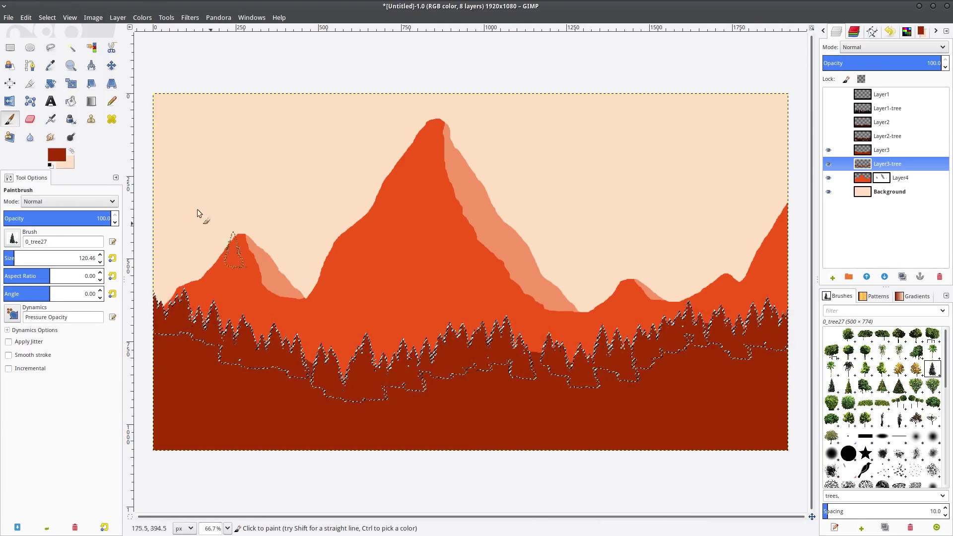
pyautogui.click(47, 17)
pyautogui.click(51, 43)
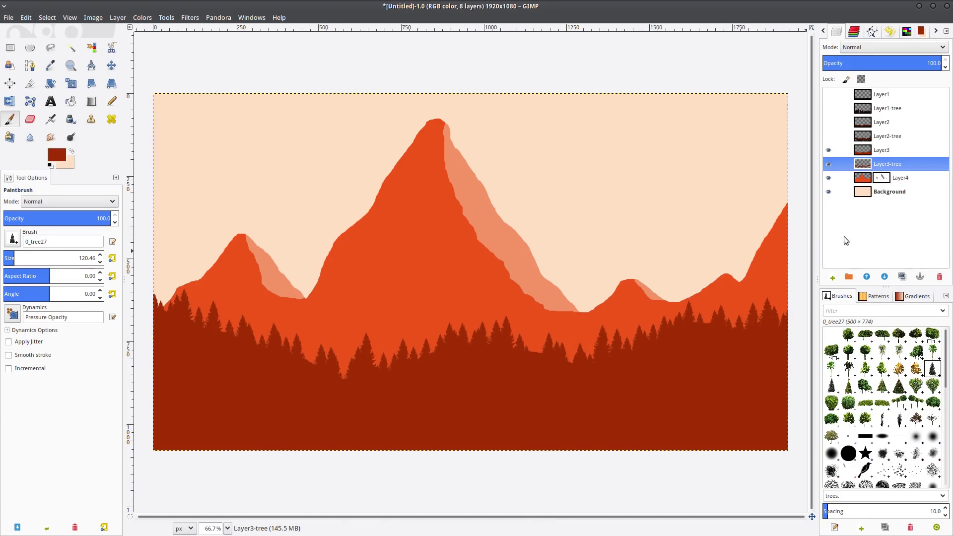
pyautogui.click(828, 149)
pyautogui.moveTo(828, 149); pyautogui.dragTo(828, 94)
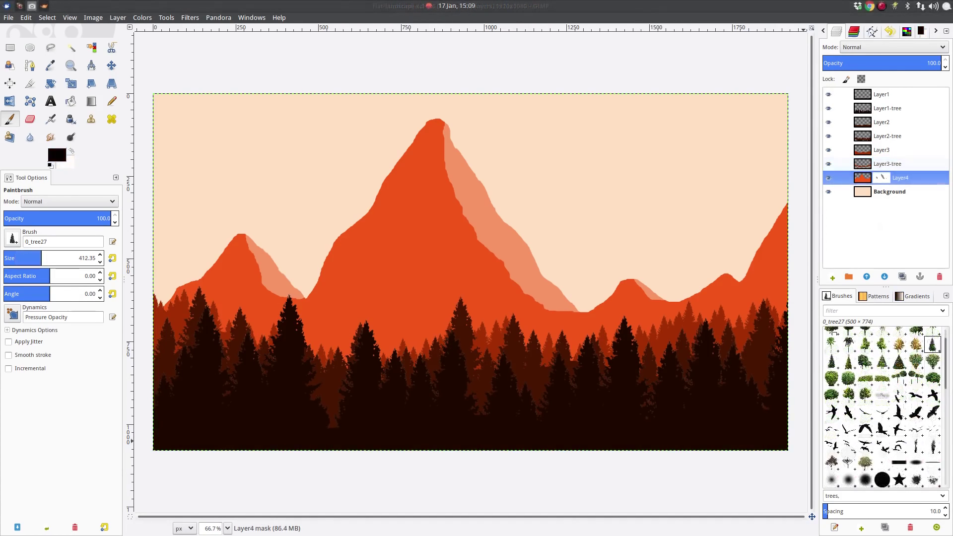
# Add a transparent layer named clouds and move it just above Background, below Layer4
pyautogui.rightClick(857, 212)
pyautogui.click(866, 235)
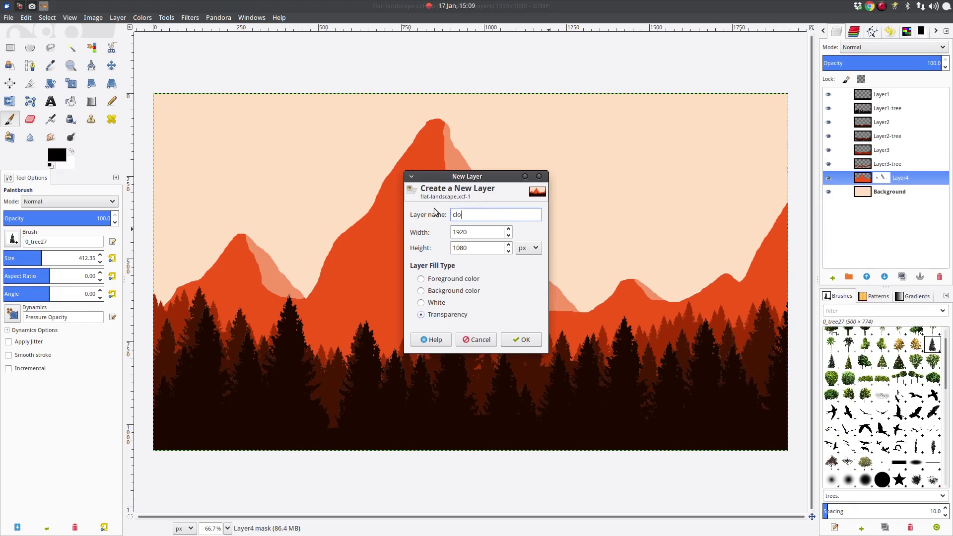
pyautogui.click(514, 340)
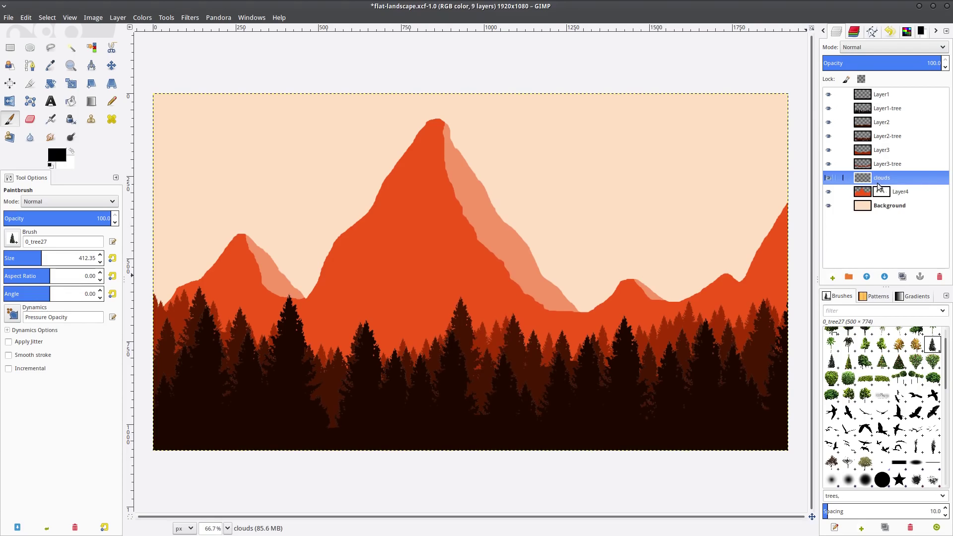
pyautogui.moveTo(879, 187); pyautogui.dragTo(878, 201)
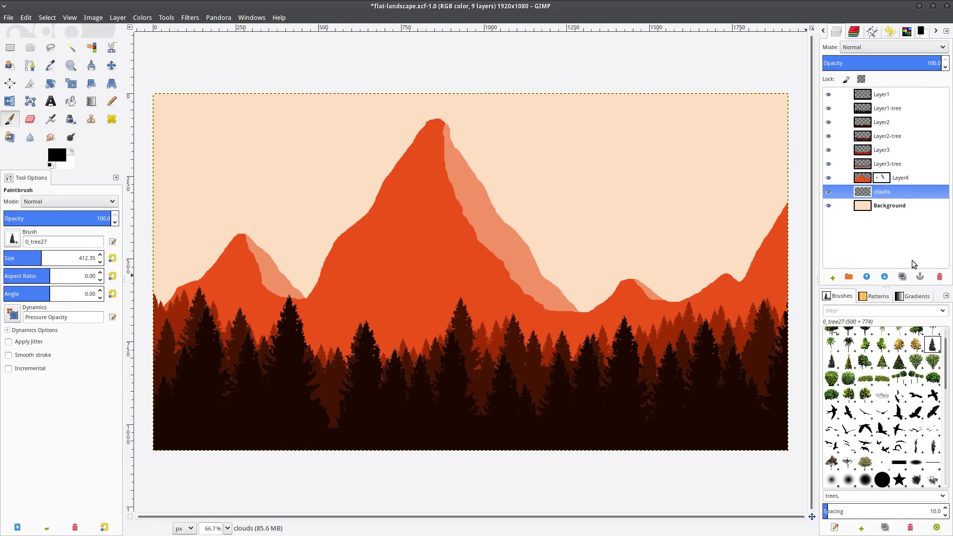
pyautogui.click(51, 49)
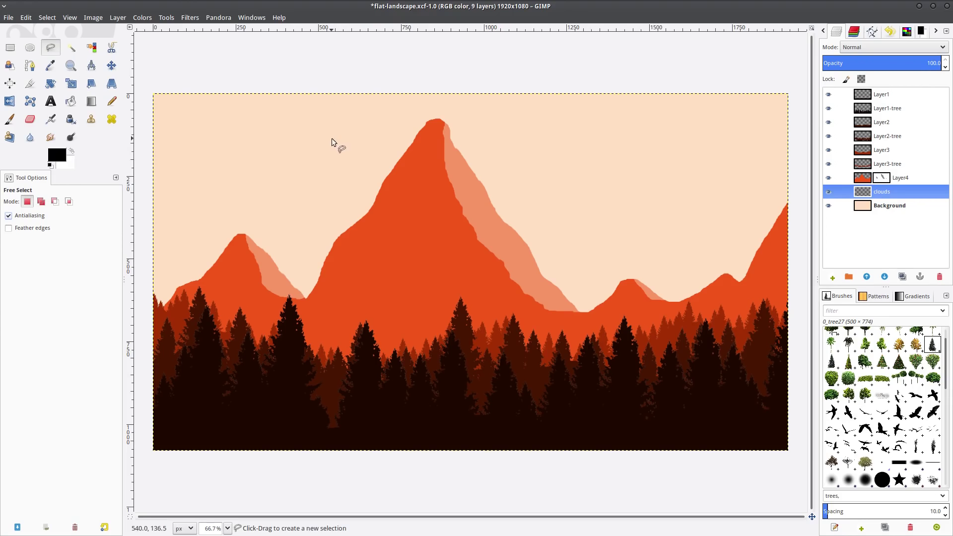
# Outline a cloud left of the tallest peak, bucket-fill it white, and clear the selection
pyautogui.moveTo(331, 139)
pyautogui.mouseDown()
pyautogui.moveTo(434, 145)
pyautogui.moveTo(319, 140)
pyautogui.mouseUp()
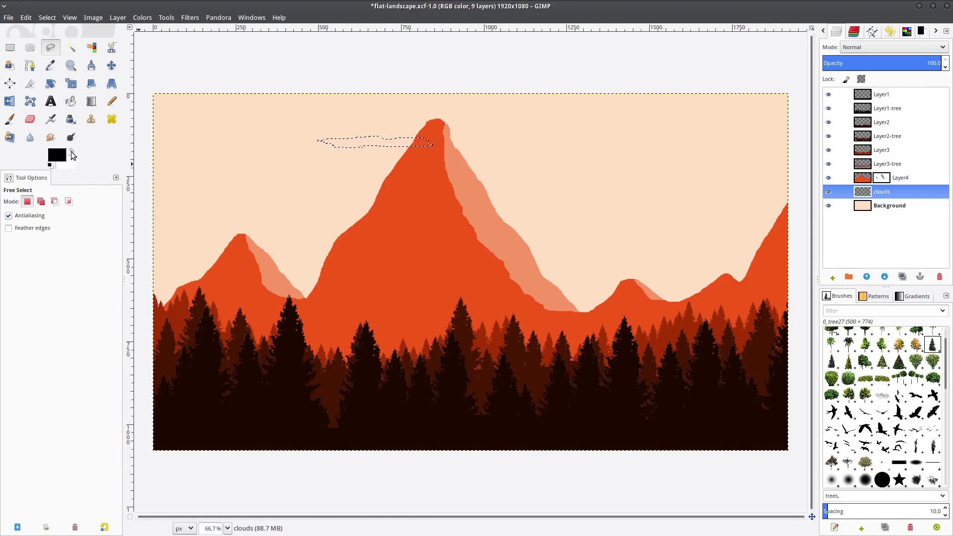
pyautogui.click(71, 151)
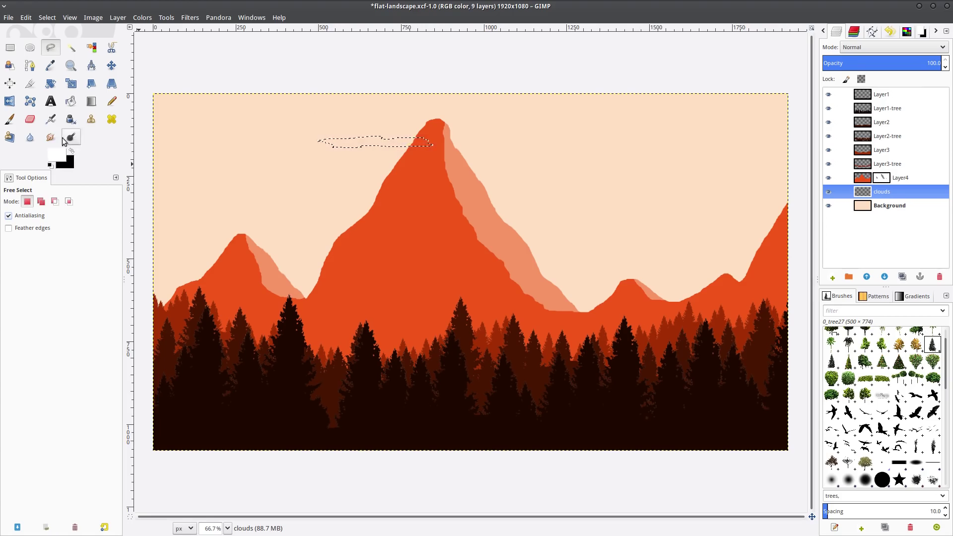
pyautogui.click(72, 102)
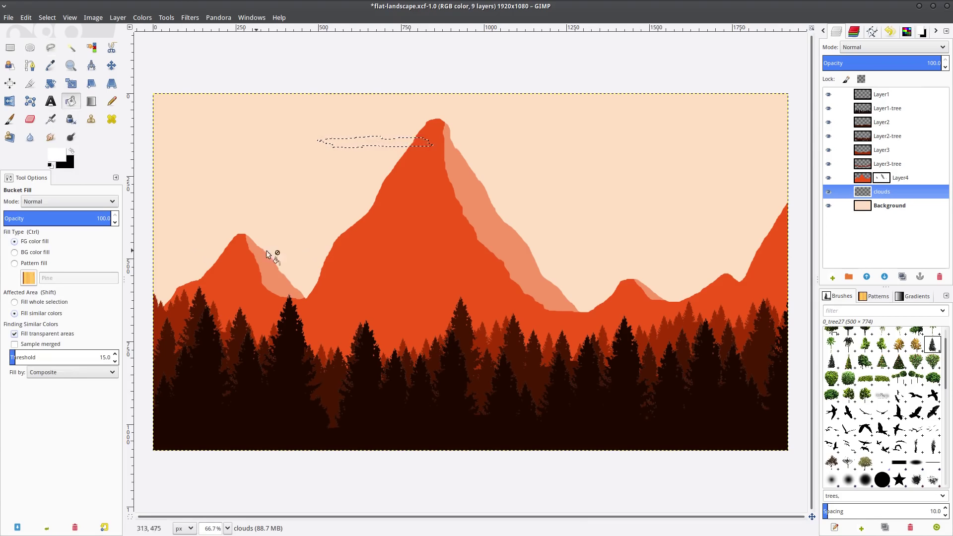
pyautogui.click(370, 139)
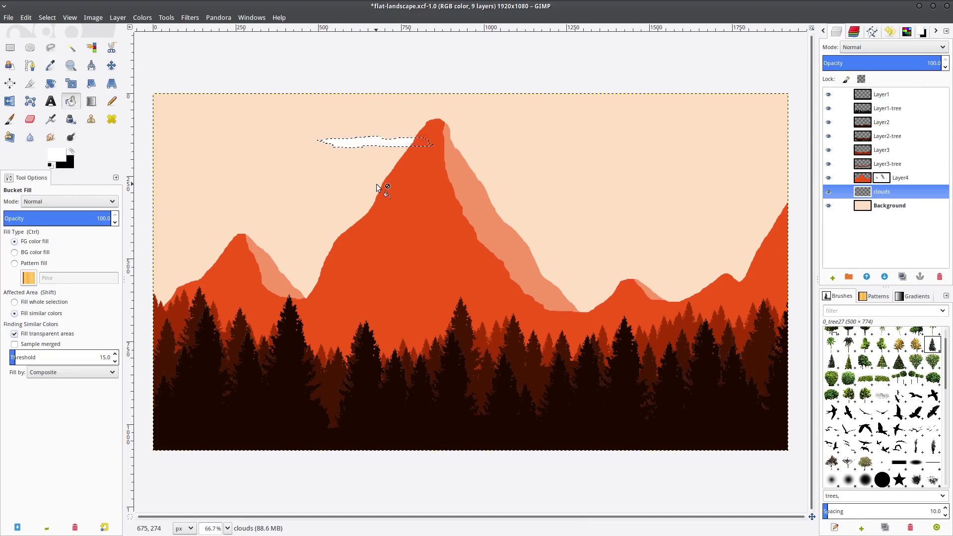
pyautogui.click(47, 17)
pyautogui.click(52, 48)
pyautogui.click(50, 47)
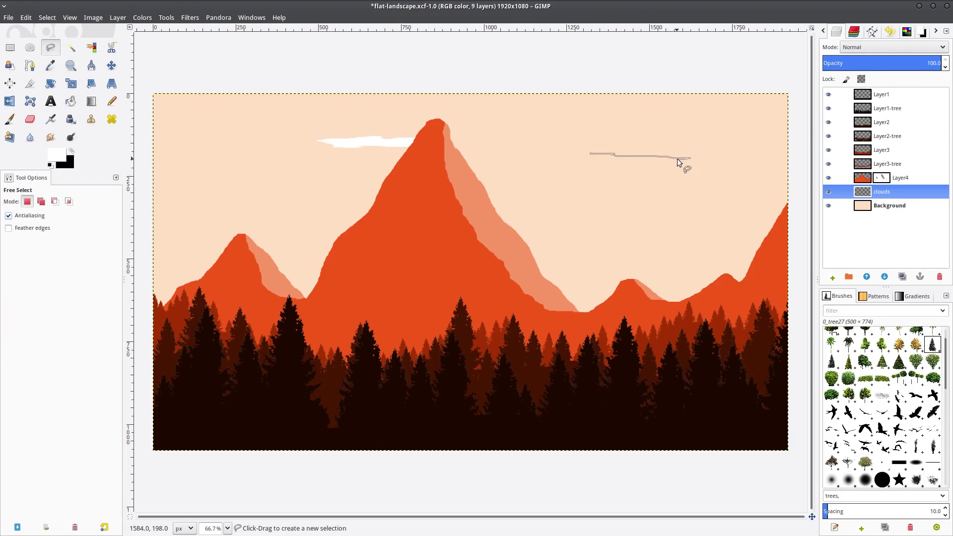
# Redraw a long cloud outline right of the peak, commit it, and bucket-fill it white
pyautogui.moveTo(647, 162)
pyautogui.mouseDown()
pyautogui.moveTo(585, 153)
pyautogui.moveTo(597, 156)
pyautogui.mouseUp()
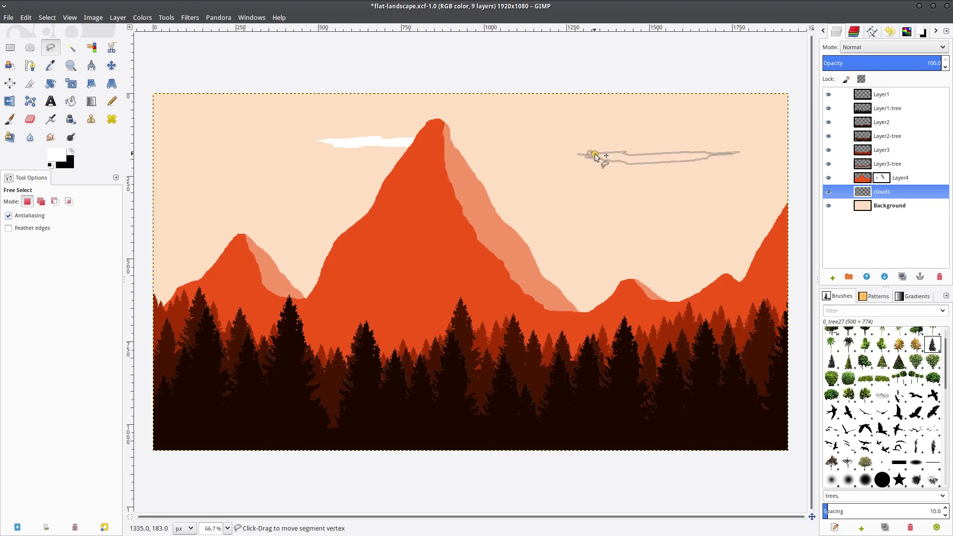
pyautogui.press('Escape')
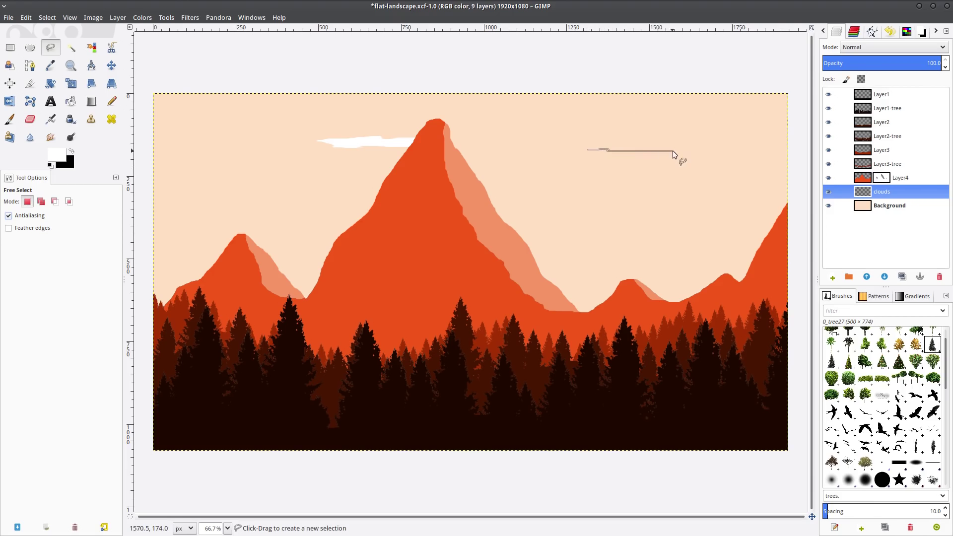
pyautogui.moveTo(683, 153)
pyautogui.mouseDown()
pyautogui.moveTo(695, 154)
pyautogui.moveTo(655, 156)
pyautogui.mouseUp()
pyautogui.click(580, 151)
pyautogui.press('Return')
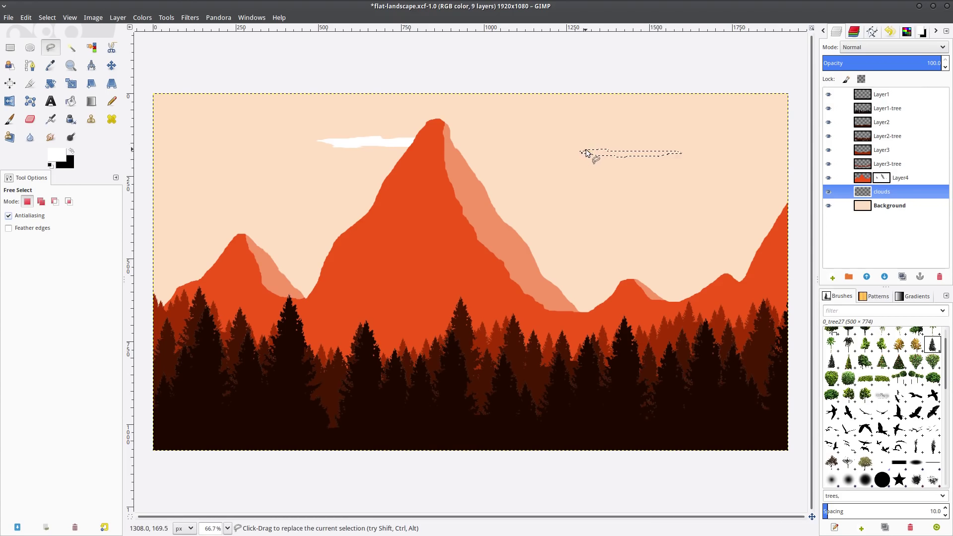
pyautogui.click(70, 101)
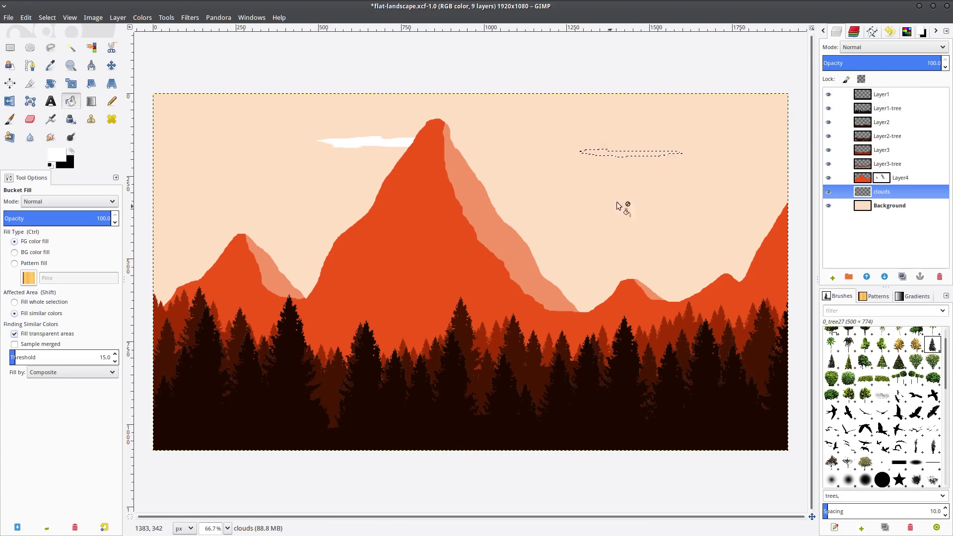
pyautogui.click(634, 156)
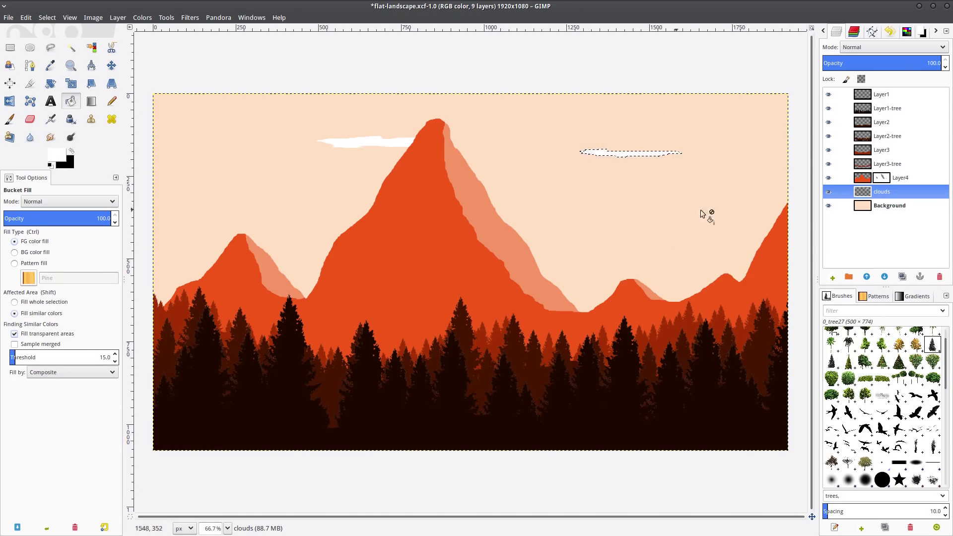
# Add a new layer named 'clouds front' and move it to the top of the stack
pyautogui.rightClick(859, 232)
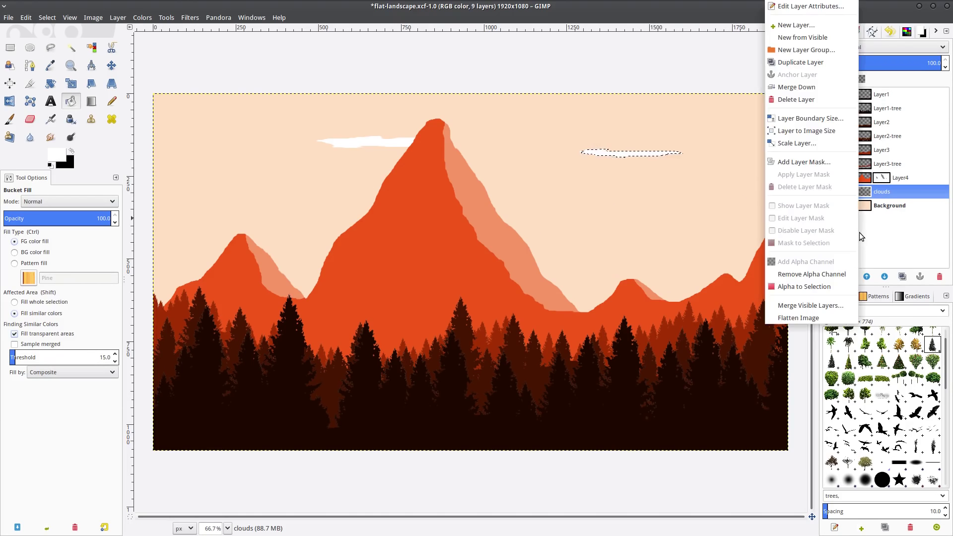
pyautogui.click(796, 31)
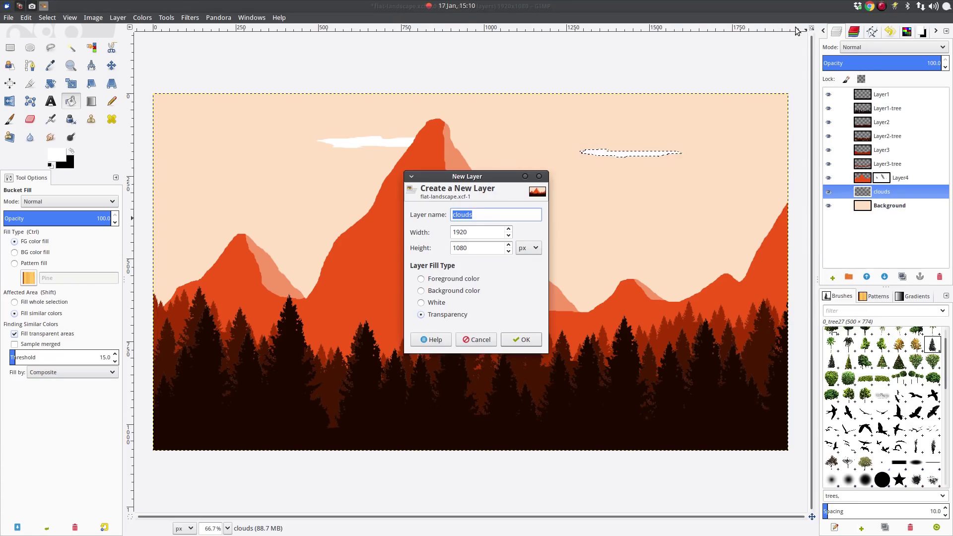
pyautogui.click(480, 215)
pyautogui.write('front')
pyautogui.click(516, 337)
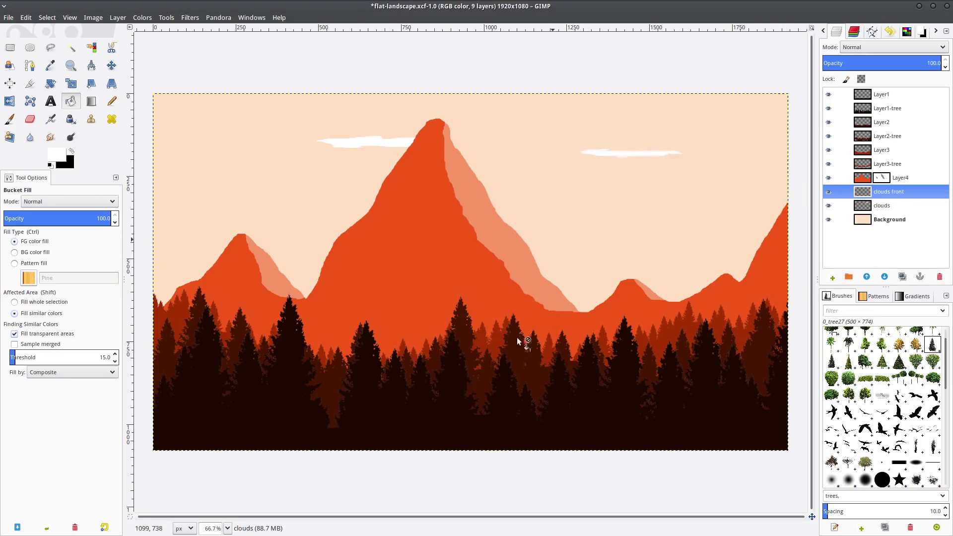
pyautogui.moveTo(890, 192); pyautogui.dragTo(885, 99)
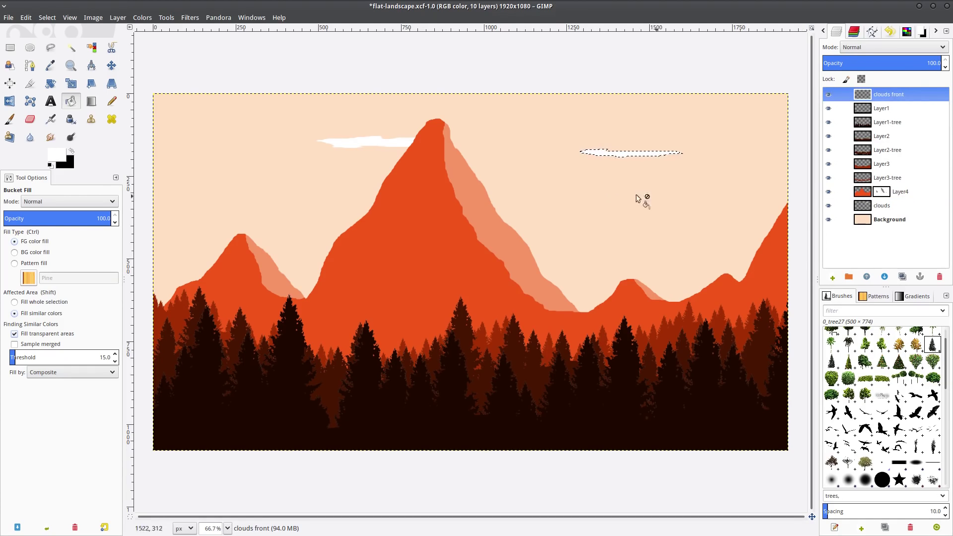
# Outline a cloud crossing the tallest peak, fill it white, and clear the selection
pyautogui.click(51, 48)
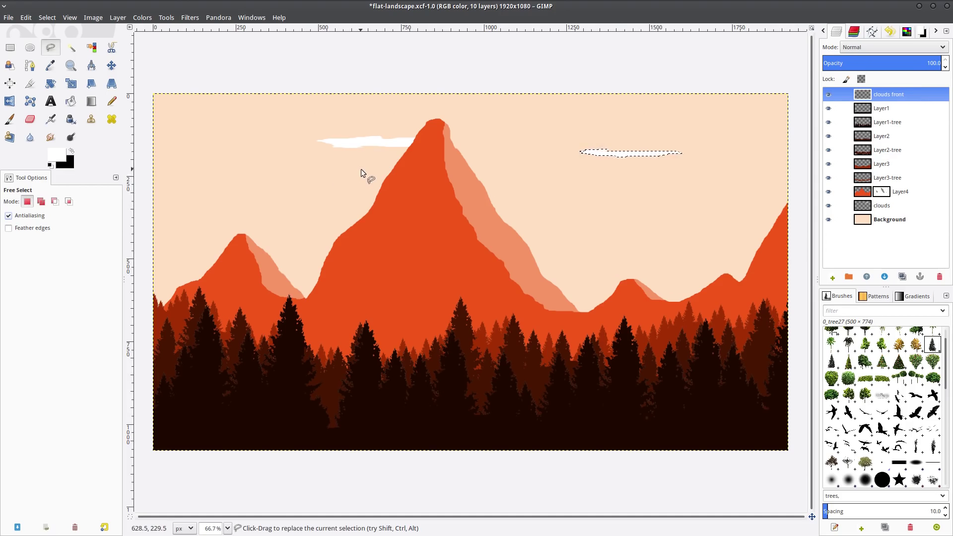
pyautogui.moveTo(361, 169)
pyautogui.mouseDown()
pyautogui.moveTo(425, 168)
pyautogui.moveTo(408, 170)
pyautogui.mouseUp()
pyautogui.click(362, 168)
pyautogui.click(71, 100)
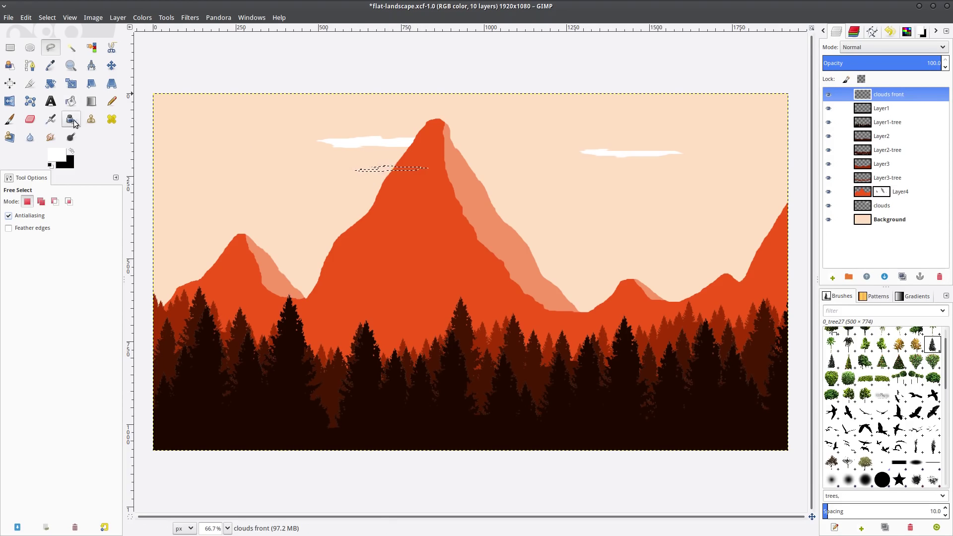
pyautogui.click(391, 169)
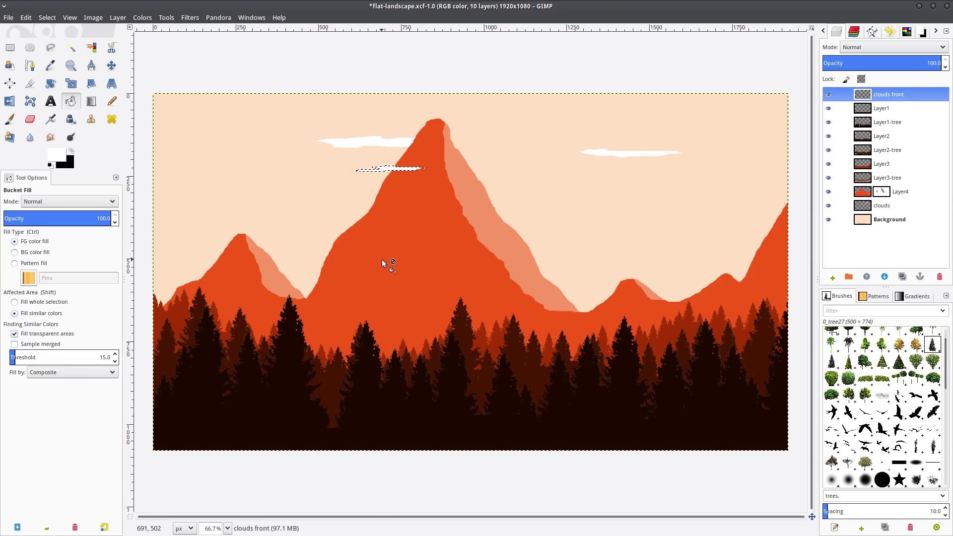
pyautogui.click(48, 18)
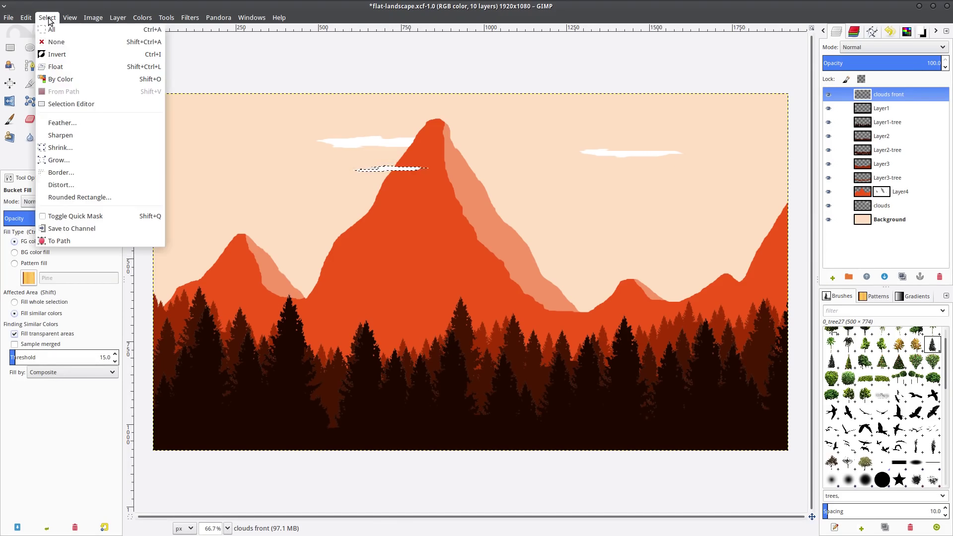
pyautogui.click(56, 42)
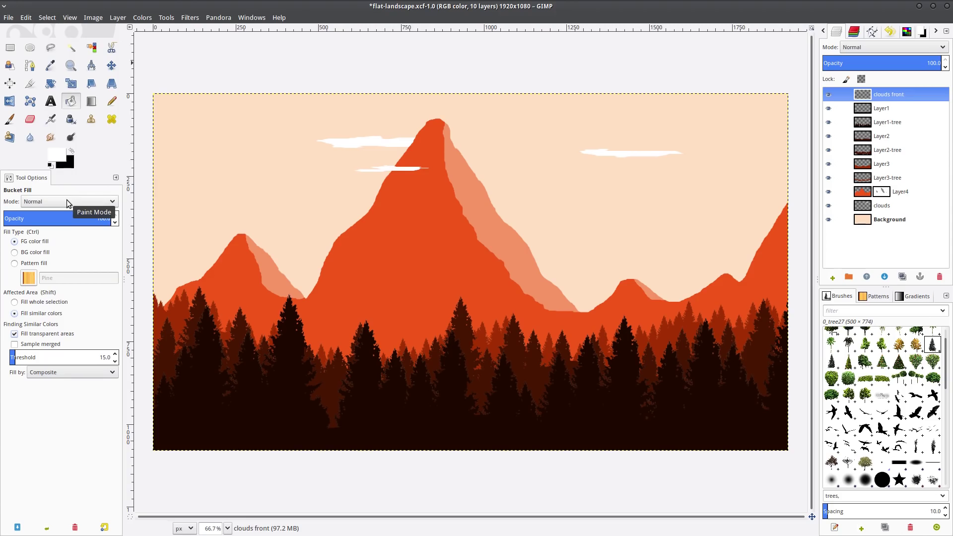
# Set up the Paintbrush with a smaller bird brush, settling on BirdsFlying_2 after trying others
pyautogui.scroll(-1, 886, 413)
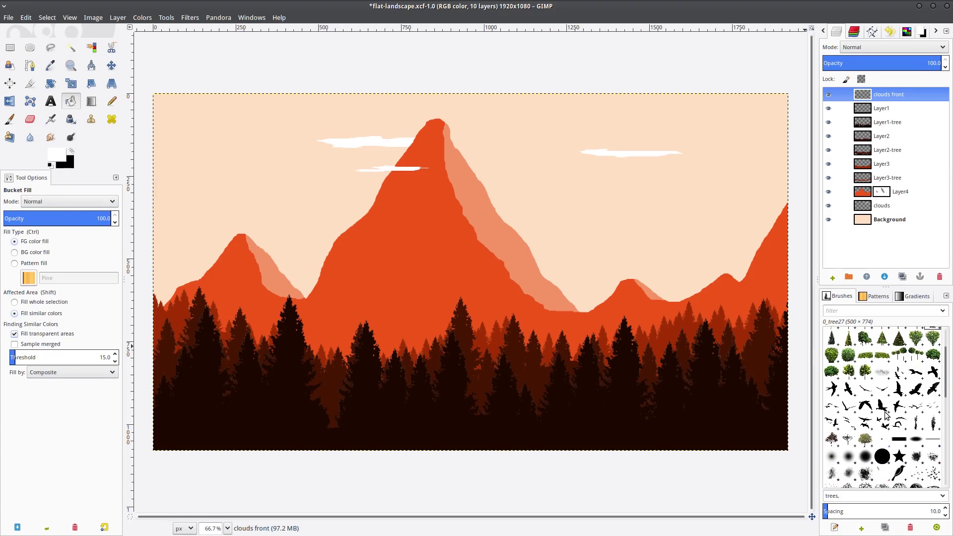
pyautogui.click(865, 389)
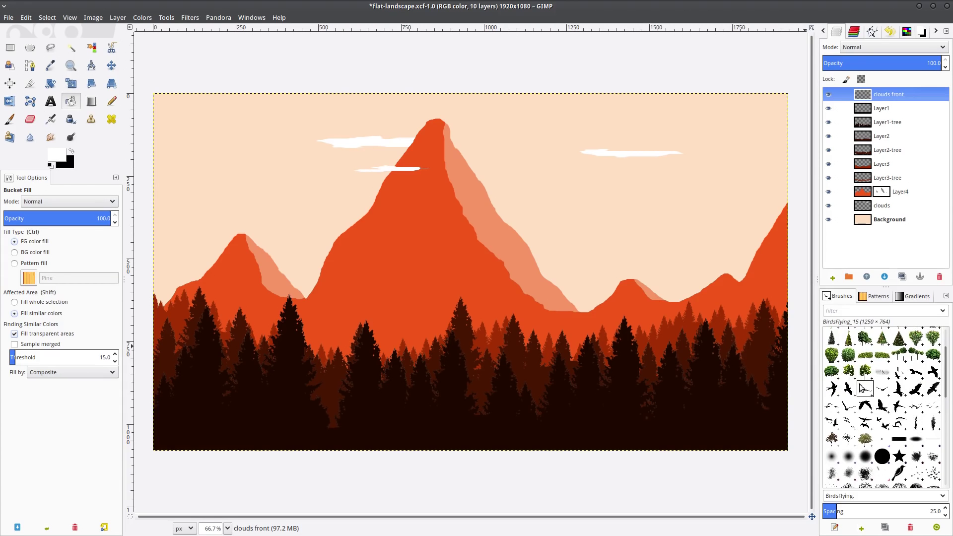
pyautogui.click(10, 119)
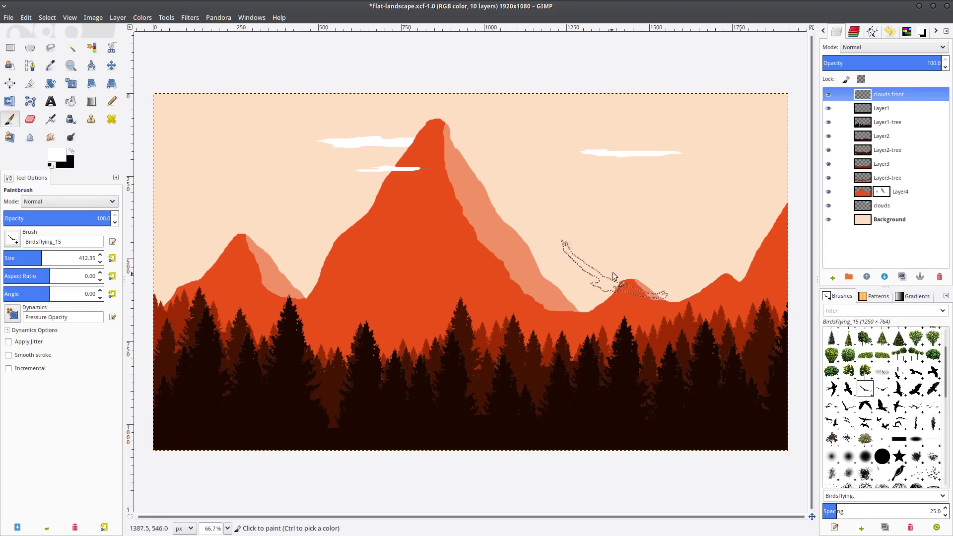
pyautogui.moveTo(59, 256); pyautogui.dragTo(38, 257)
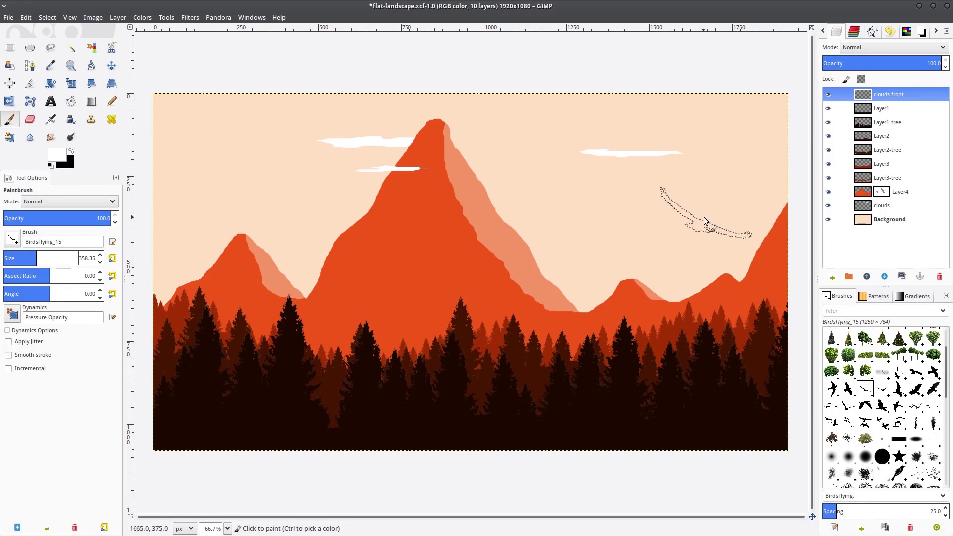
pyautogui.click(881, 392)
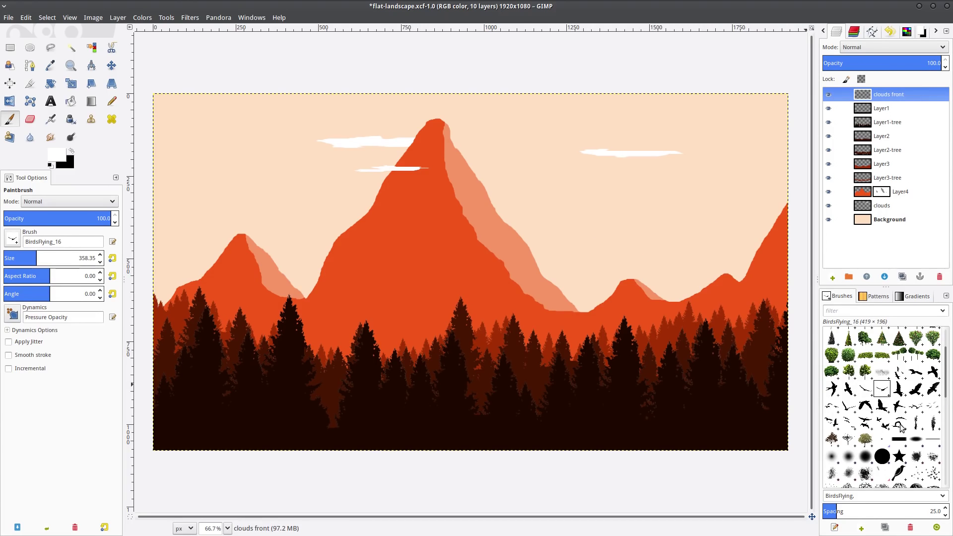
pyautogui.click(933, 406)
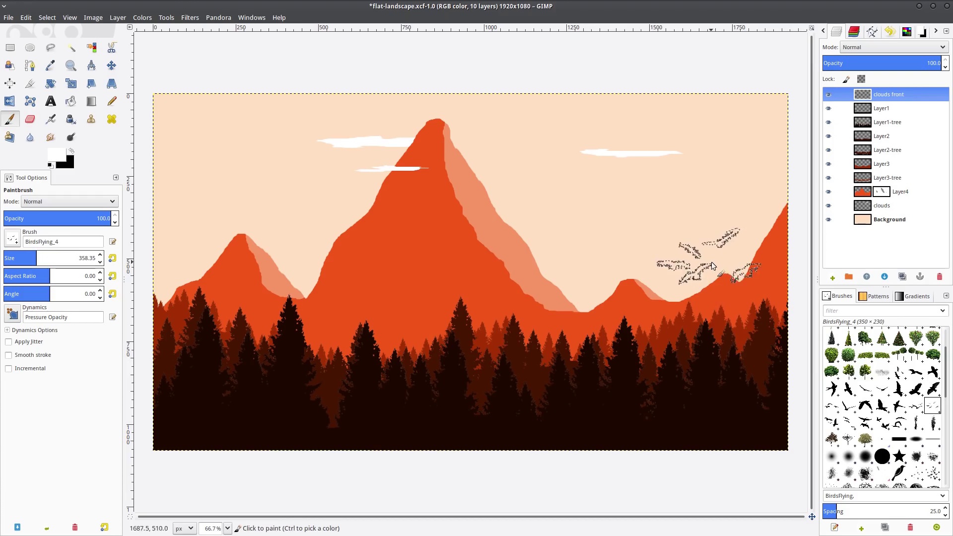
pyautogui.click(848, 405)
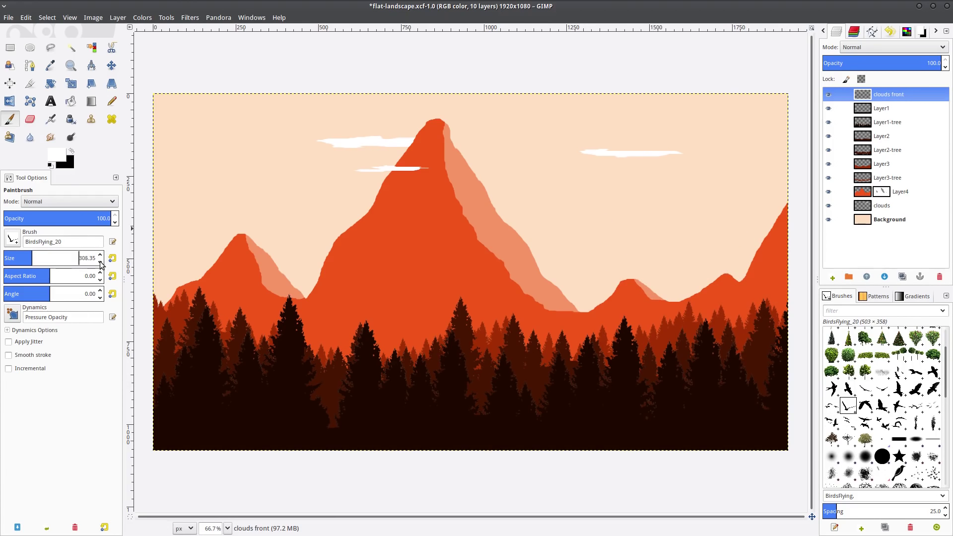
pyautogui.scroll(-6, 101, 263)
pyautogui.scroll(-12, 101, 266)
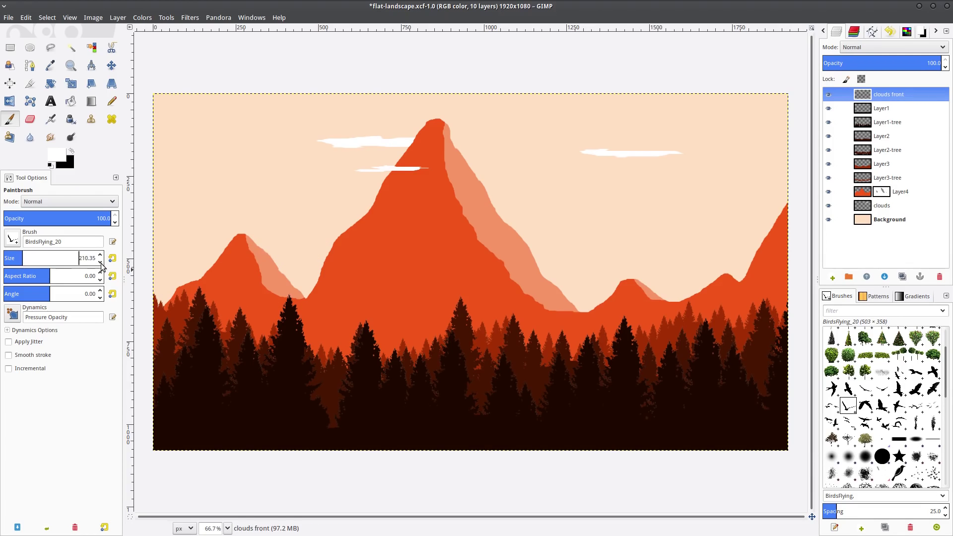
pyautogui.click(831, 407)
# Replace the white bird stamp with black birds stamped in the sky right of the main peak
pyautogui.click(583, 244)
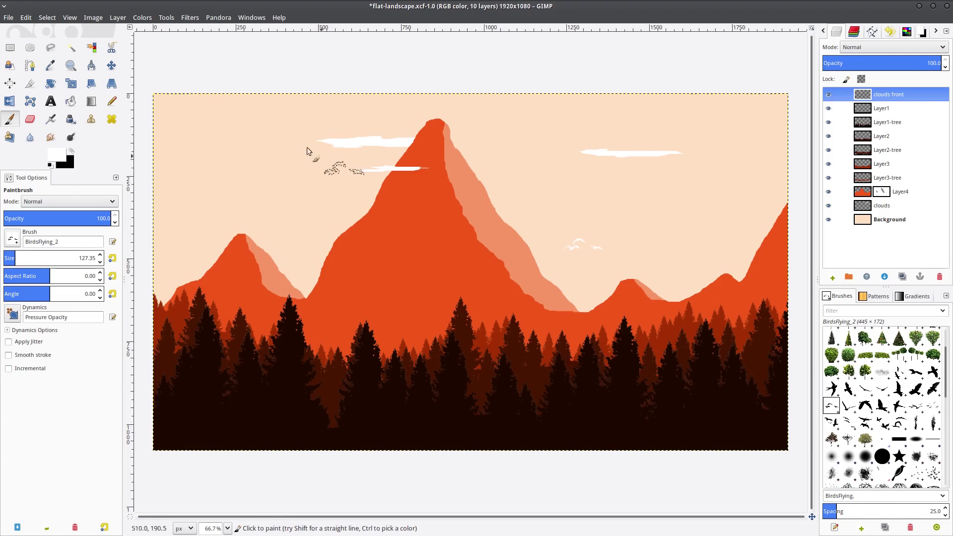
pyautogui.click(27, 17)
pyautogui.press('Escape')
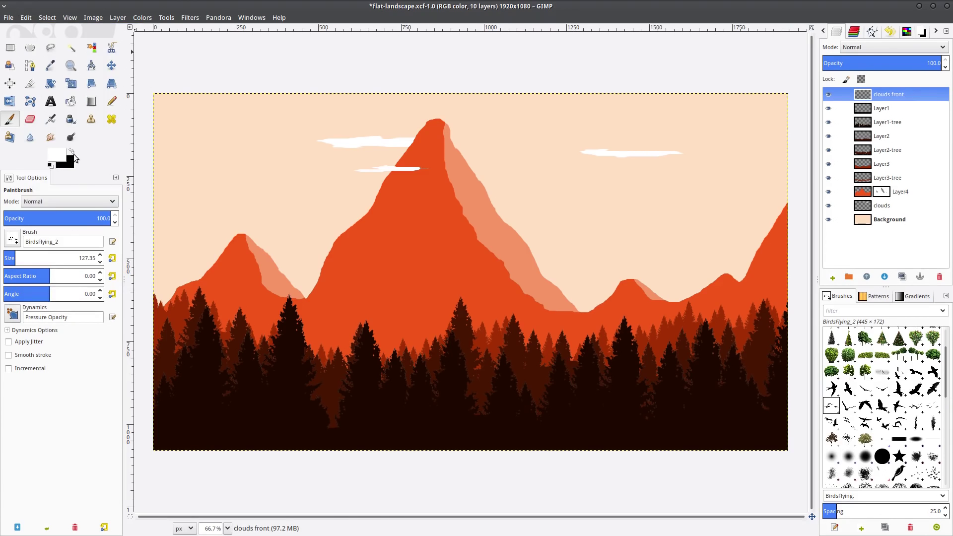
pyautogui.click(72, 152)
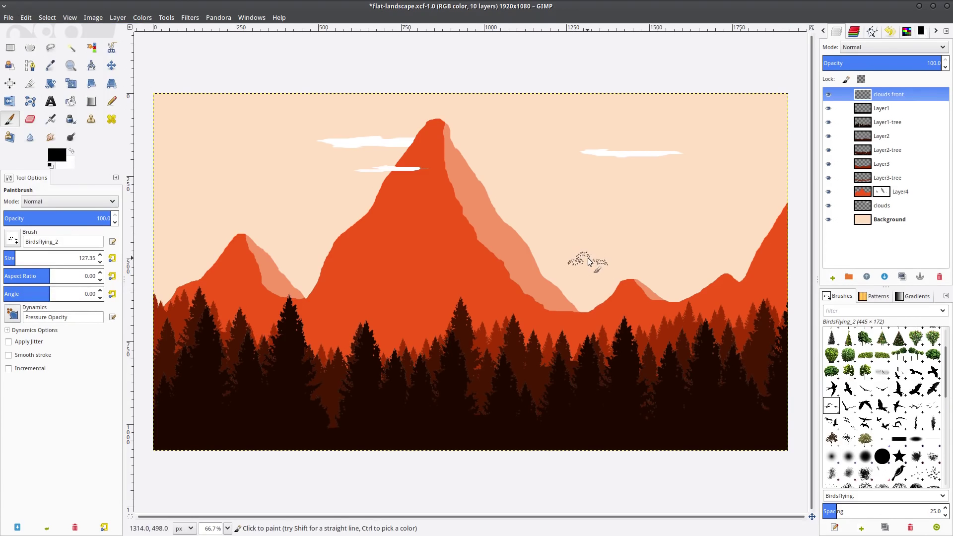
pyautogui.click(588, 259)
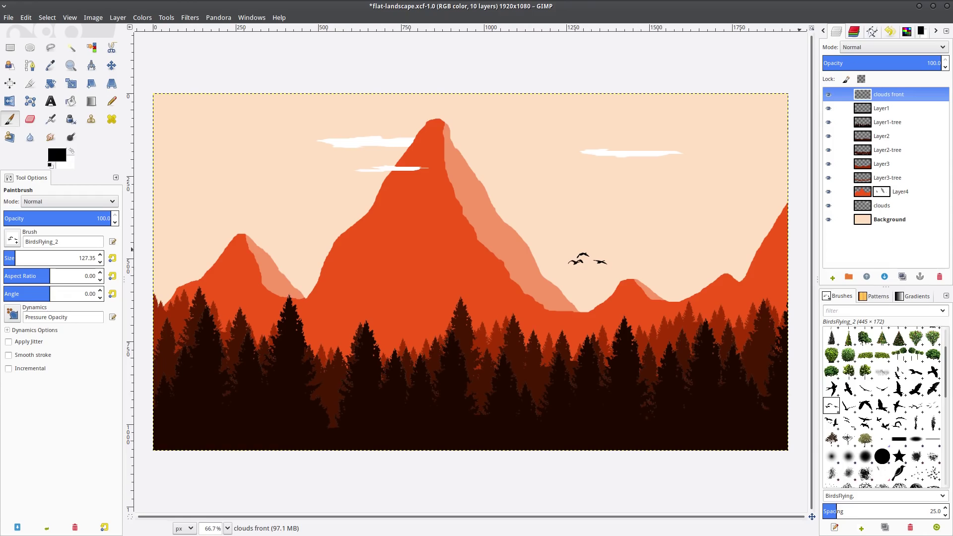
pyautogui.scroll(2, 888, 441)
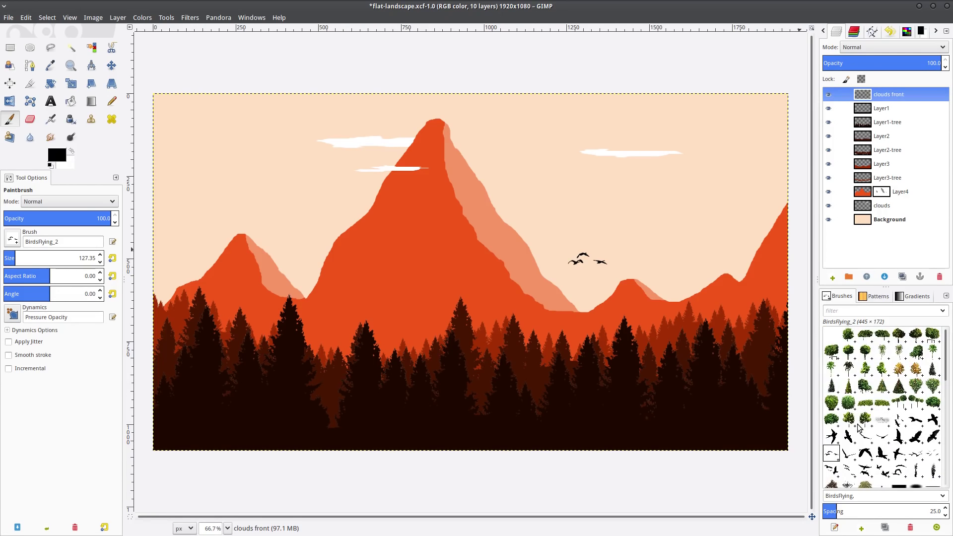
# On Layer1-tree, stamp three enlarged 0_tree27 spruces at the left, right and middle
pyautogui.click(933, 369)
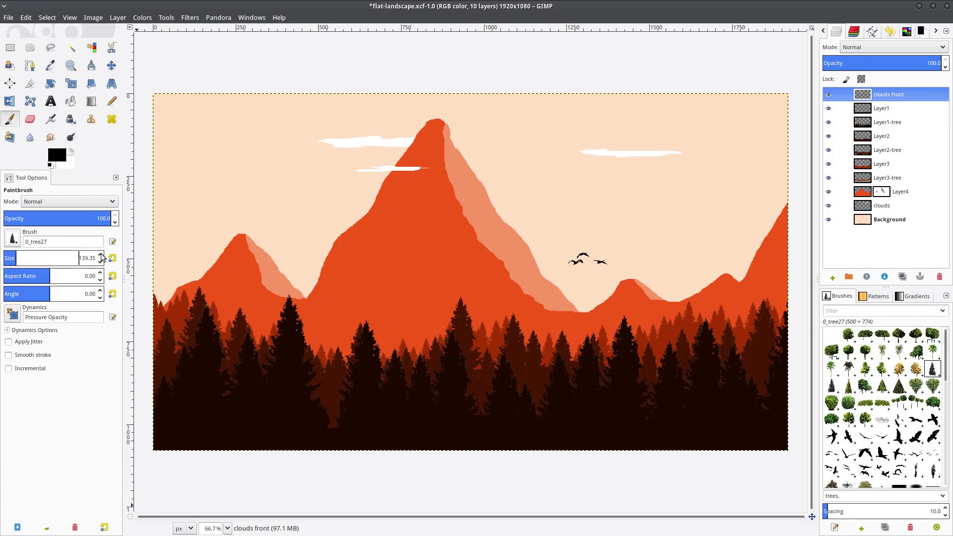
pyautogui.moveTo(102, 256); pyautogui.dragTo(102, 257)
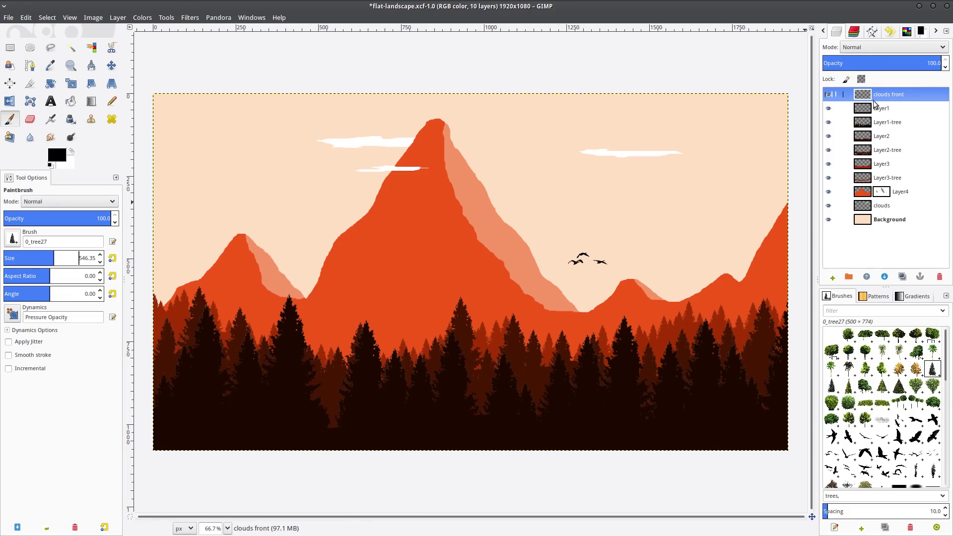
pyautogui.click(887, 123)
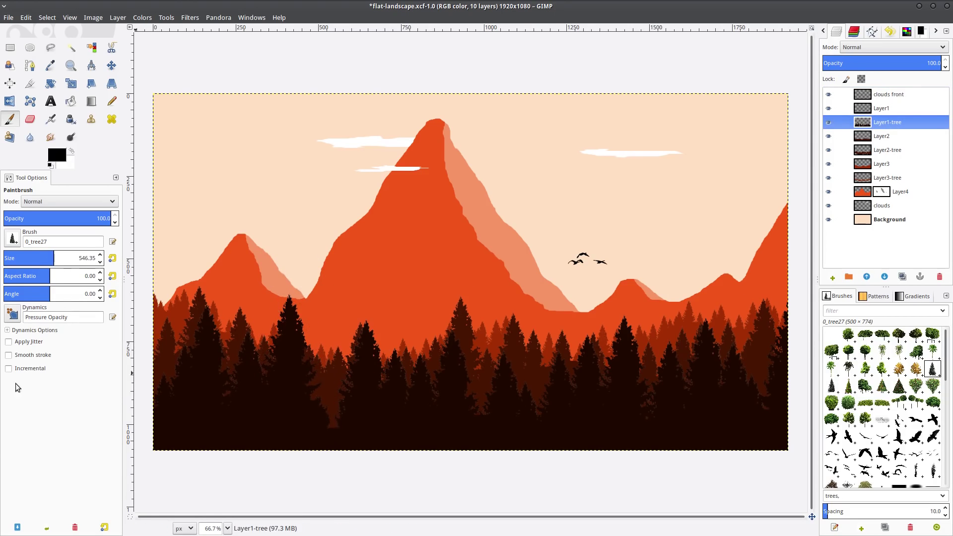
pyautogui.moveTo(101, 256); pyautogui.dragTo(102, 257)
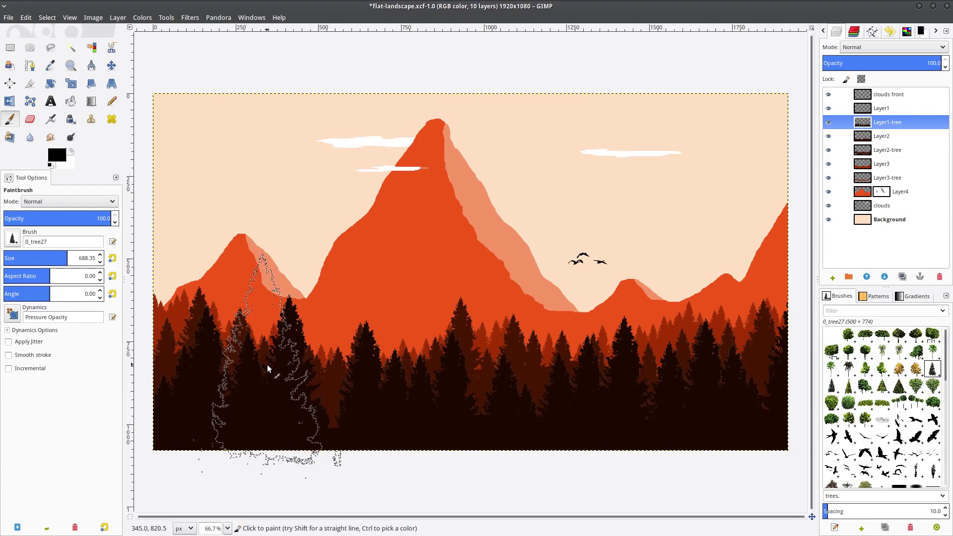
pyautogui.click(268, 368)
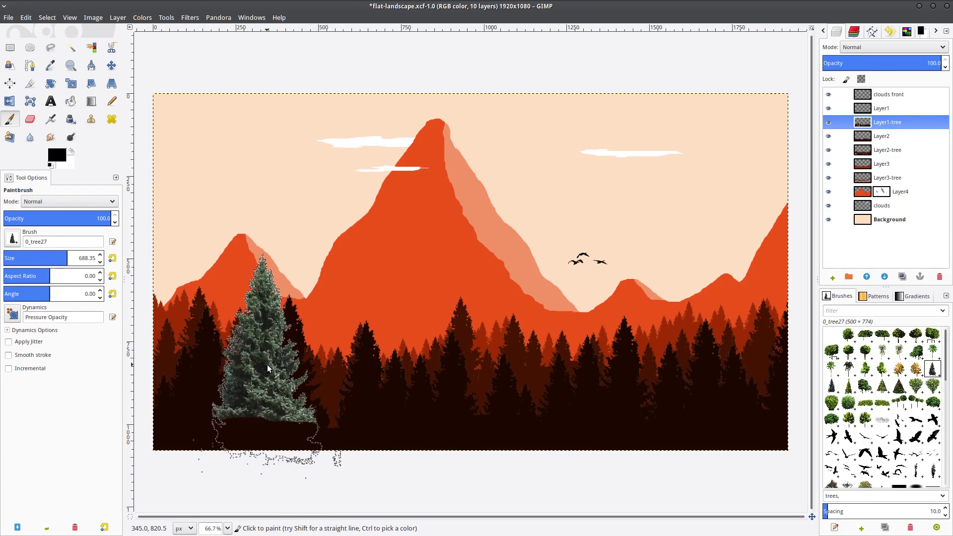
pyautogui.click(702, 358)
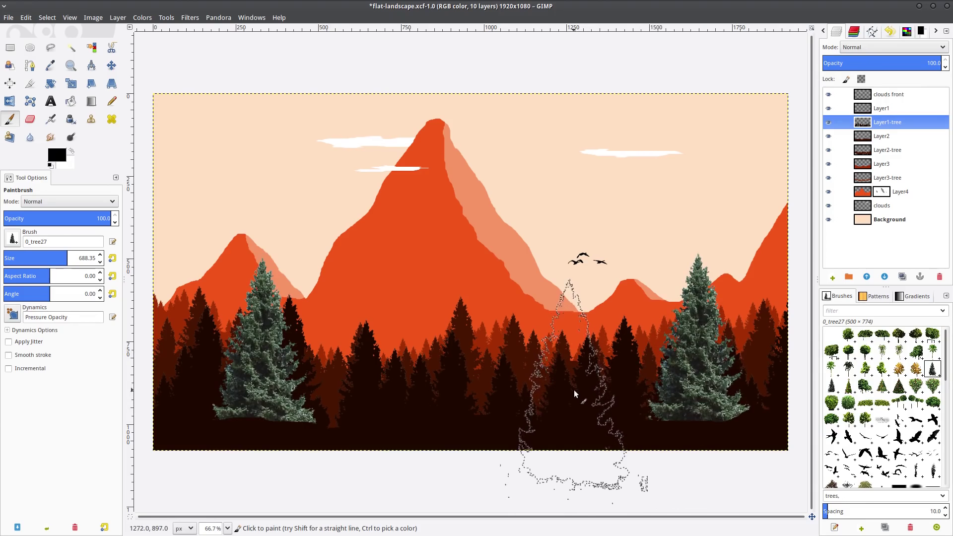
pyautogui.click(560, 392)
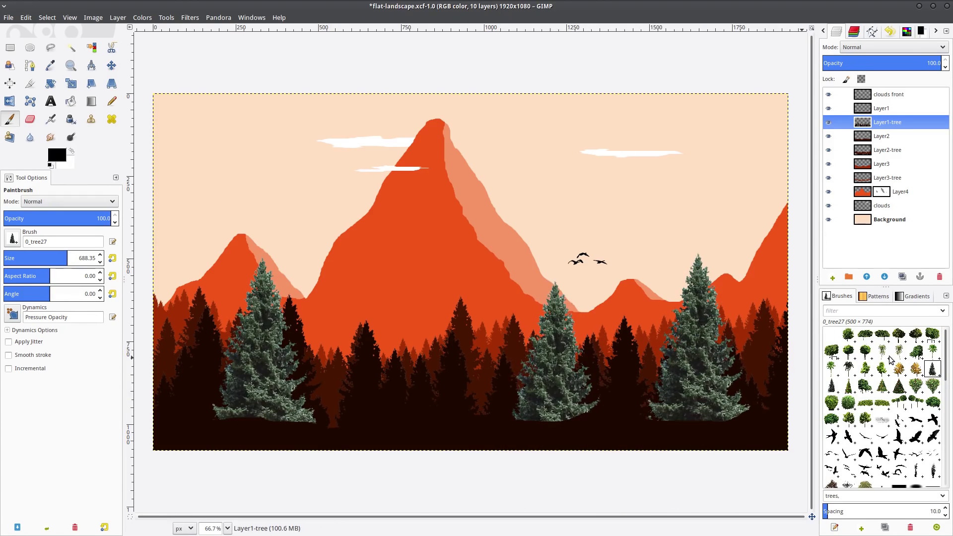
# Select Layer1-tree's tree shapes via Alpha to Selection and set the foreground to dark brown
pyautogui.rightClick(892, 124)
pyautogui.click(851, 410)
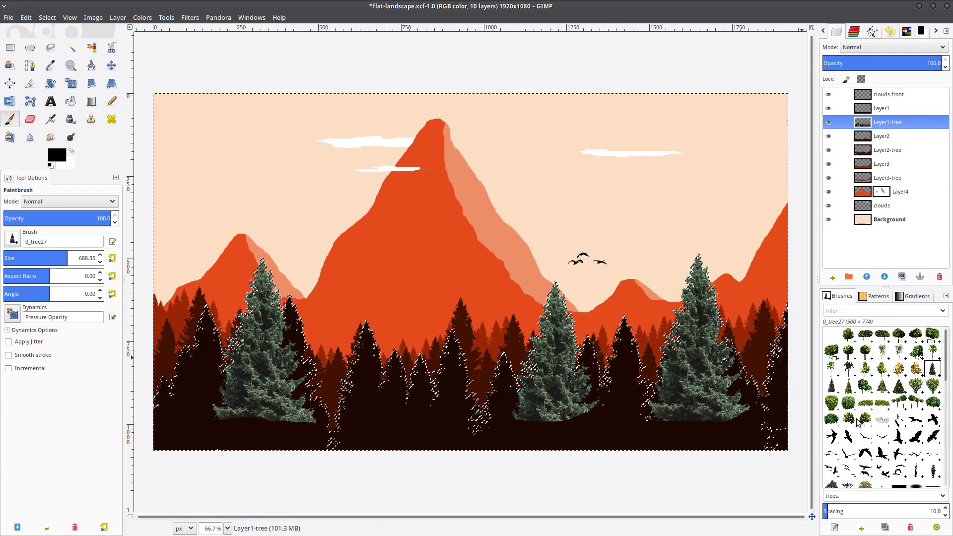
pyautogui.click(52, 157)
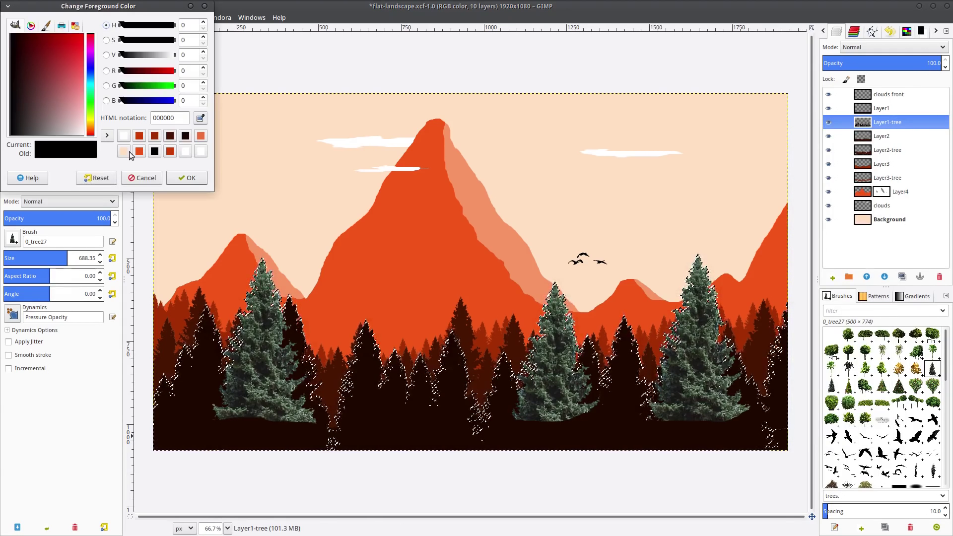
pyautogui.click(170, 136)
pyautogui.click(187, 178)
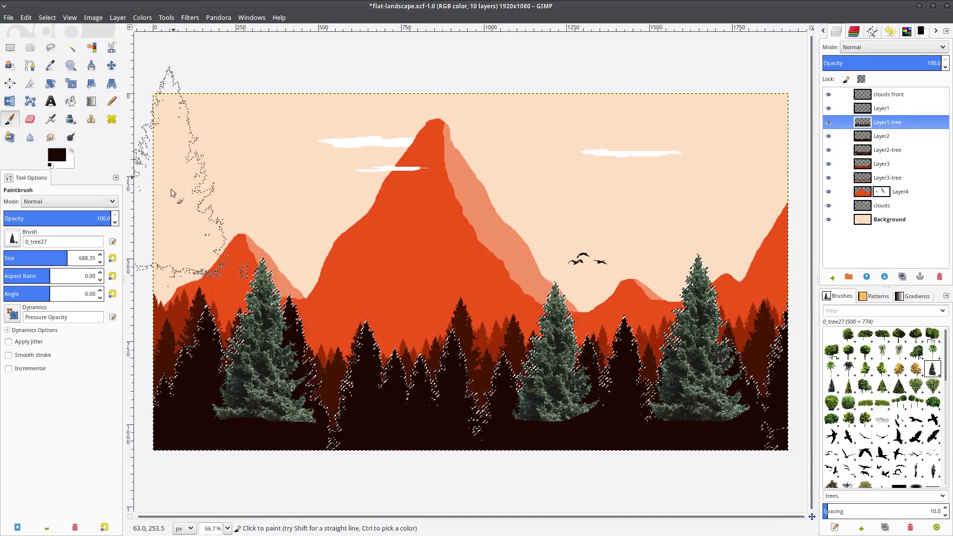
# Fill the tree selection with the dark brown foreground colour, then select none
pyautogui.rightClick(241, 226)
pyautogui.moveTo(257, 251)
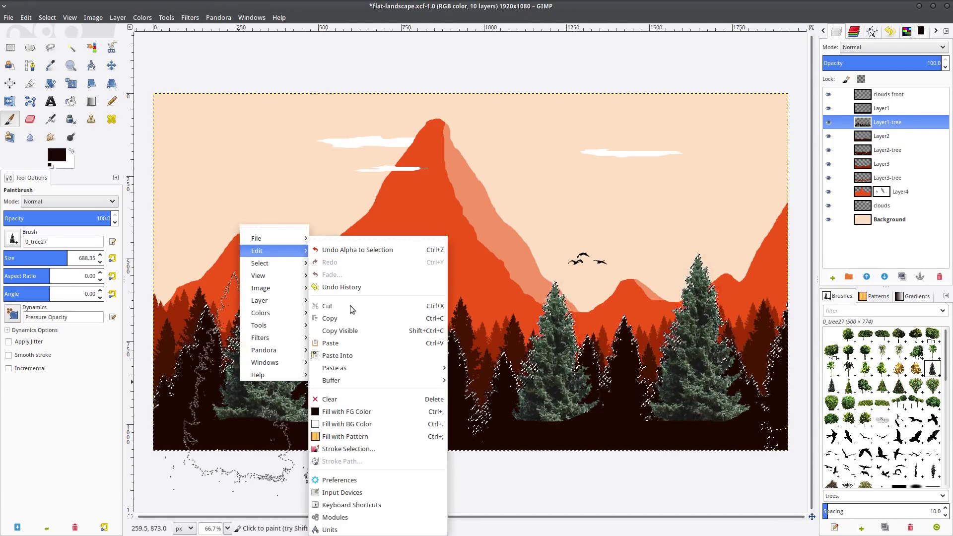
pyautogui.click(338, 408)
pyautogui.click(47, 18)
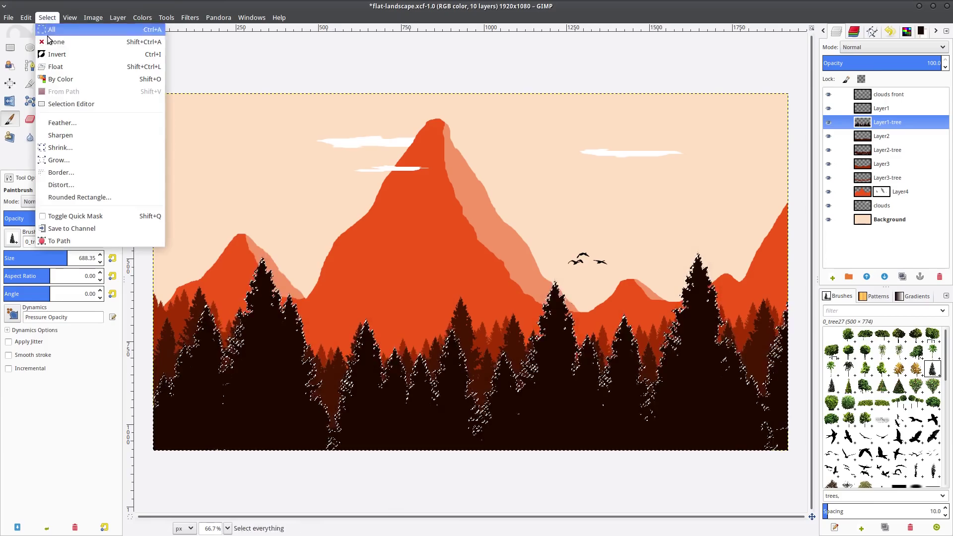
pyautogui.click(55, 38)
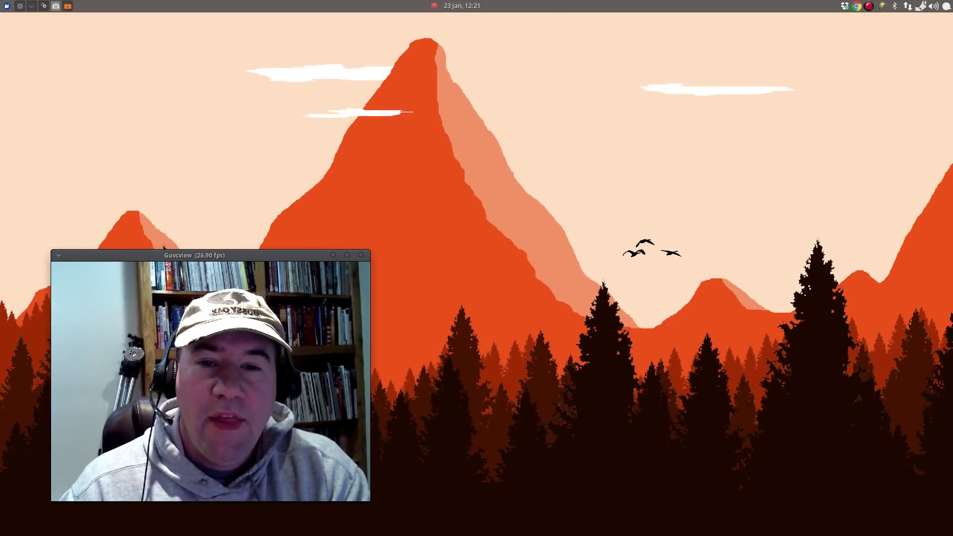